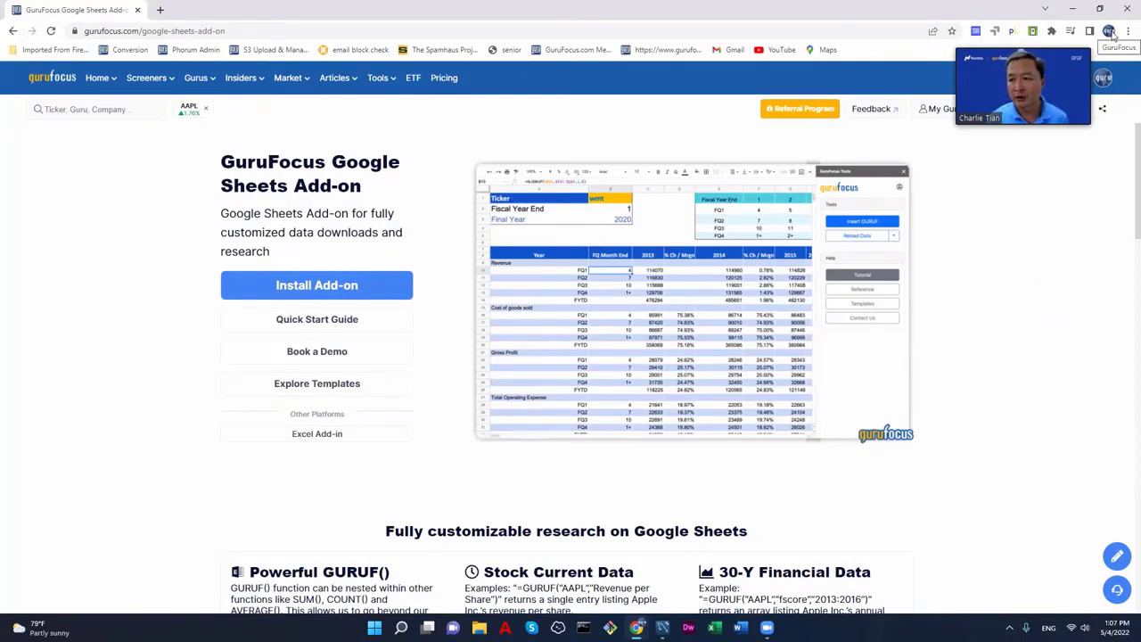
- After checking the signed-in browser profile, choose Install Add-on and confirm the login notice
left_click(1109, 32)
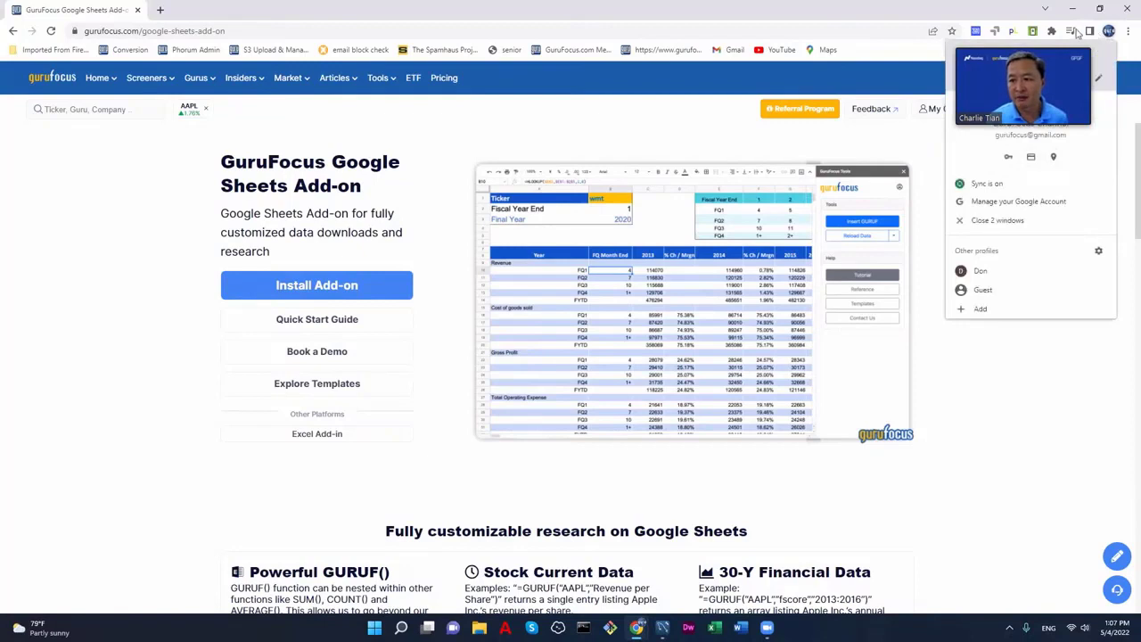
left_click(1126, 145)
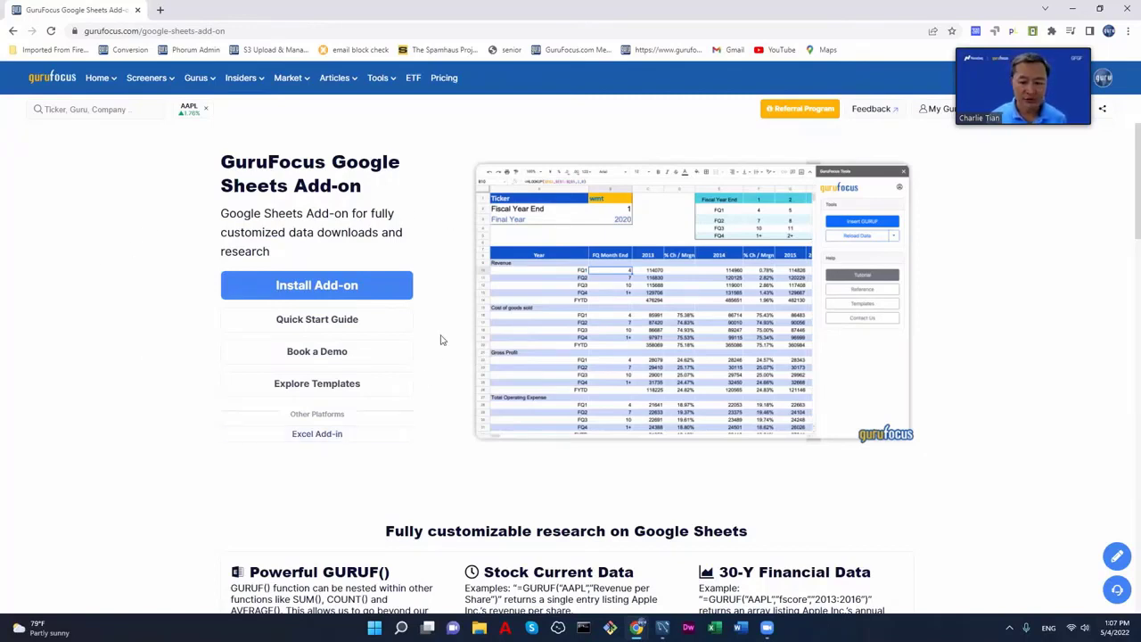
left_click(333, 287)
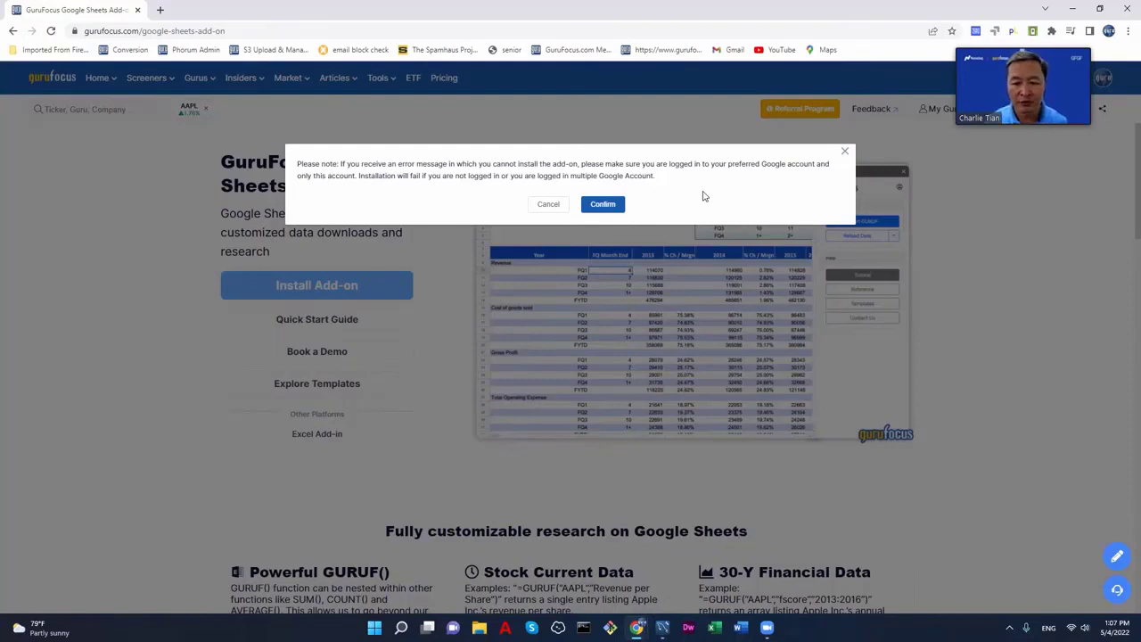
left_click(601, 207)
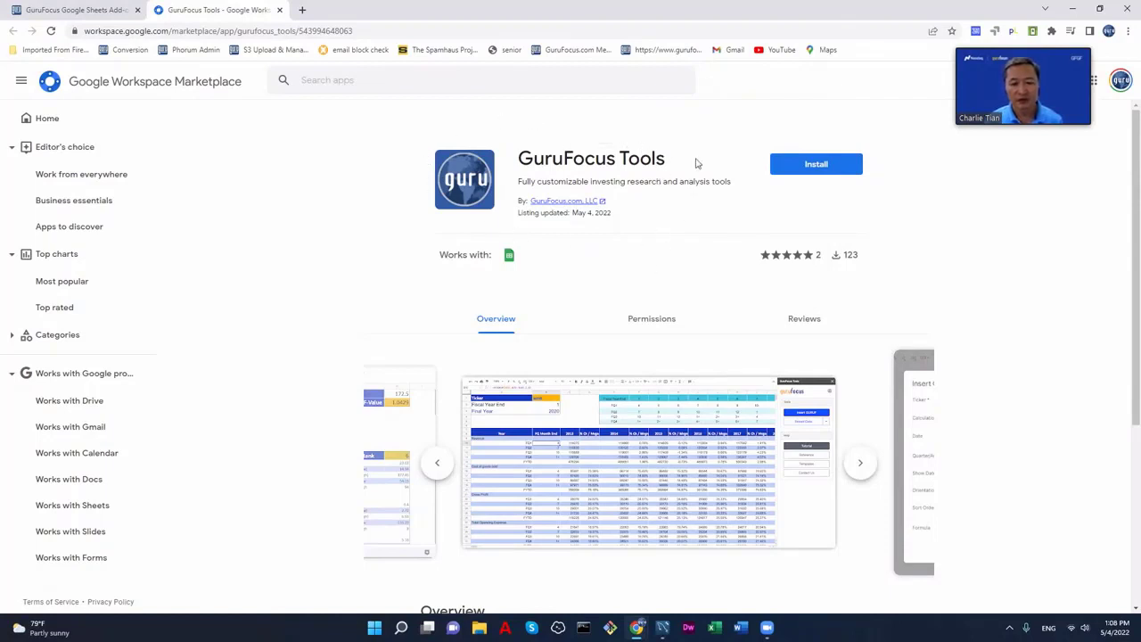
- Install GuruFocus Tools, choose the Google account, and allow the requested access on the consent page
left_click(826, 169)
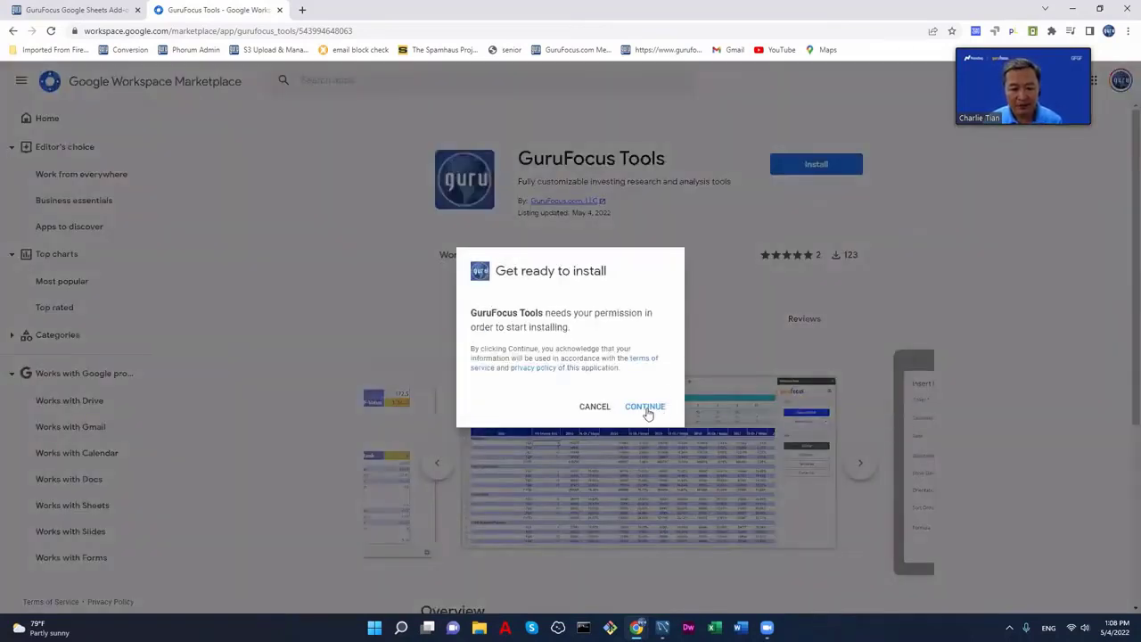
left_click(645, 408)
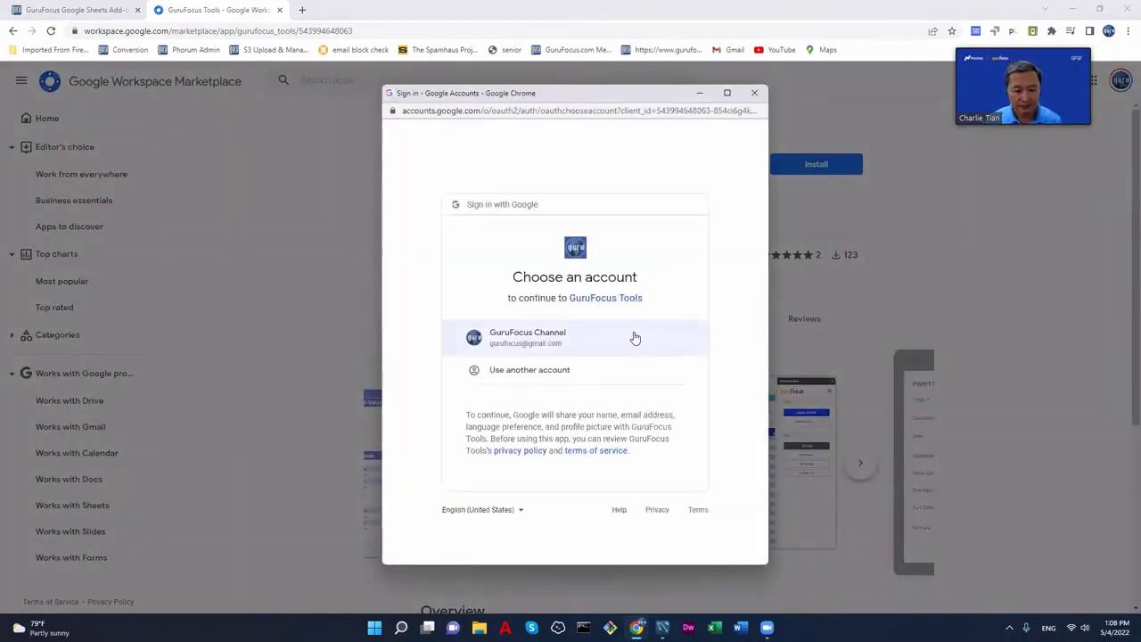
left_click(629, 337)
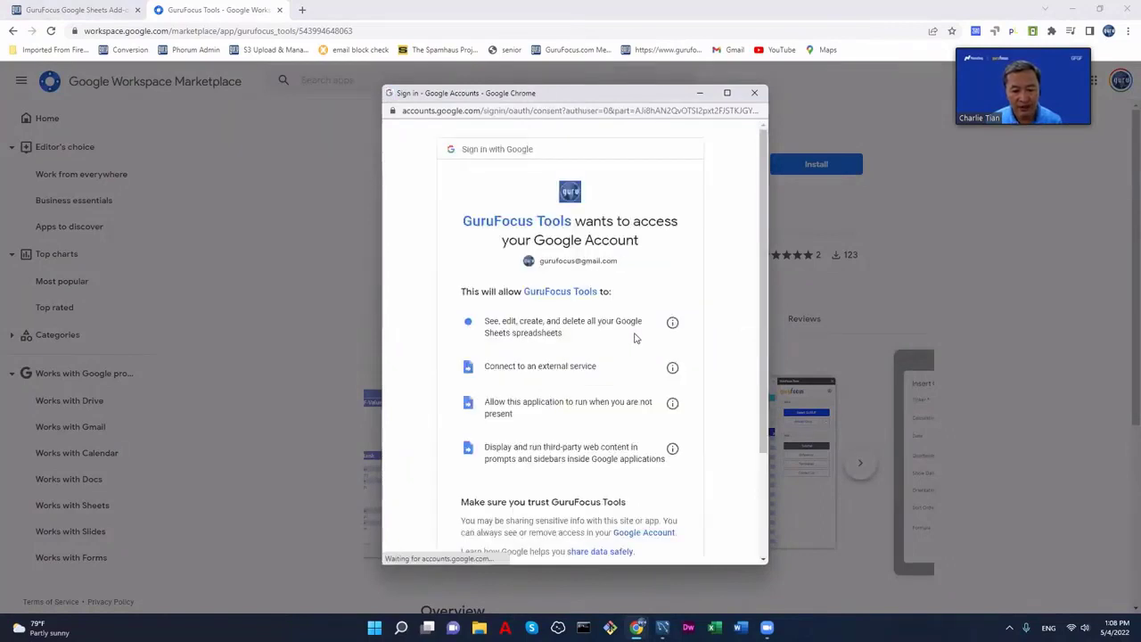
scroll(701, 307, "down", 3)
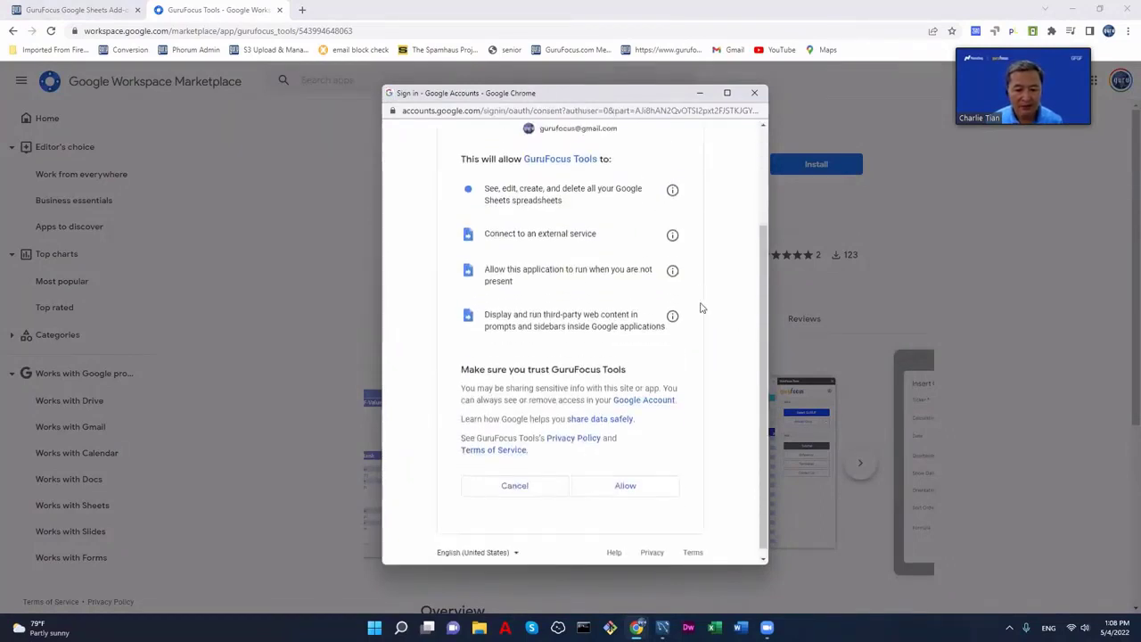
scroll(700, 307, "up", 3)
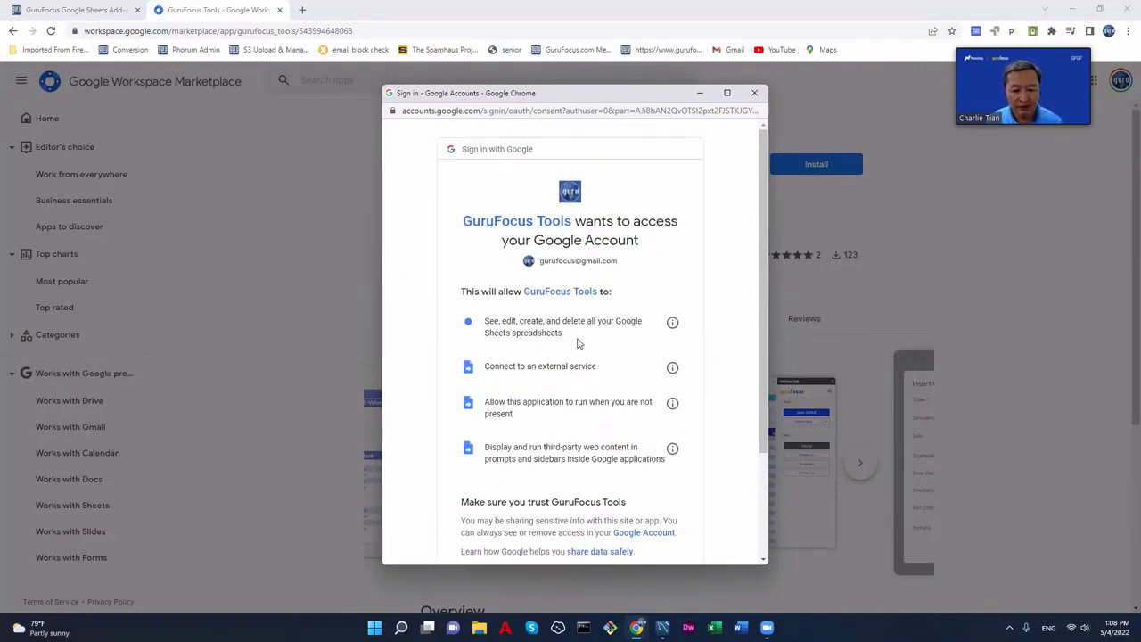
scroll(577, 342, "down", 3)
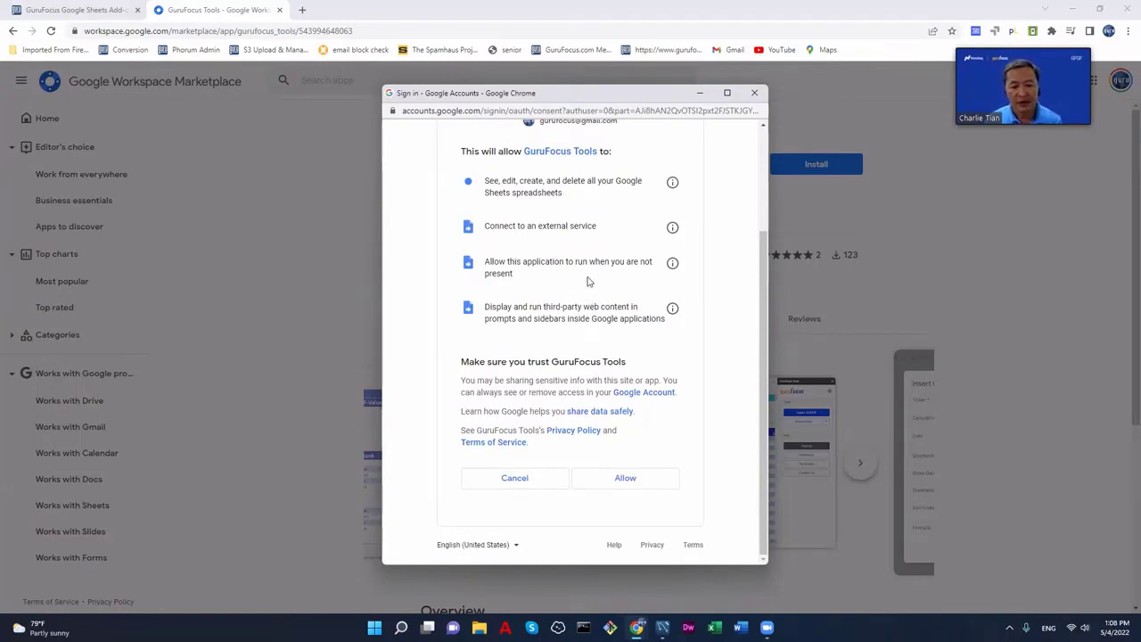
scroll(632, 282, "up", 3)
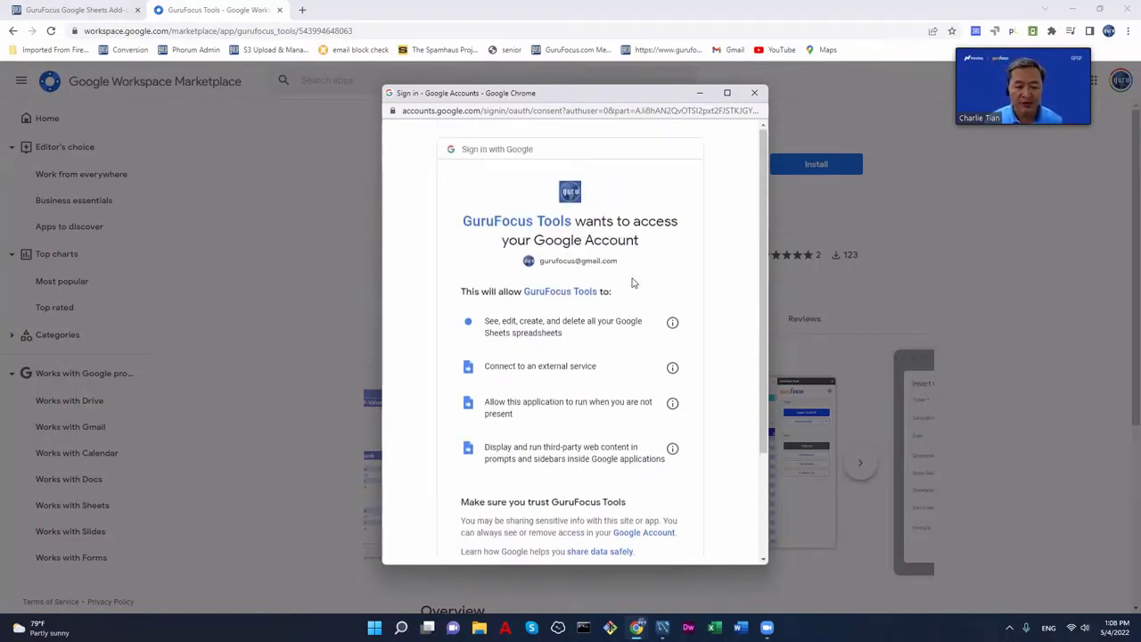
scroll(632, 282, "down", 3)
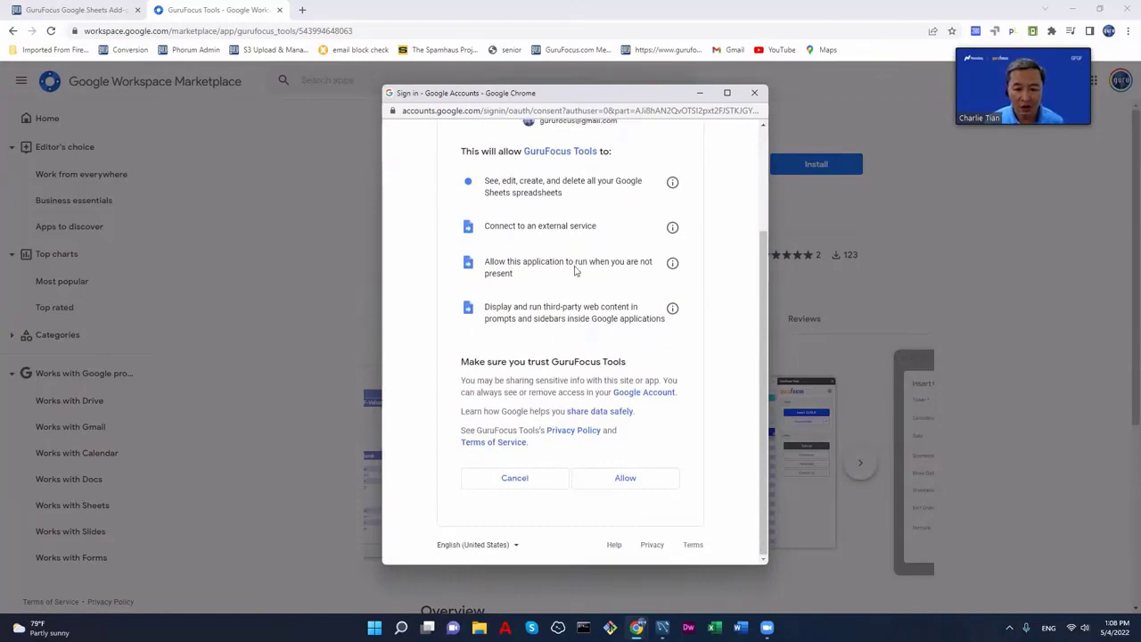
left_click(627, 478)
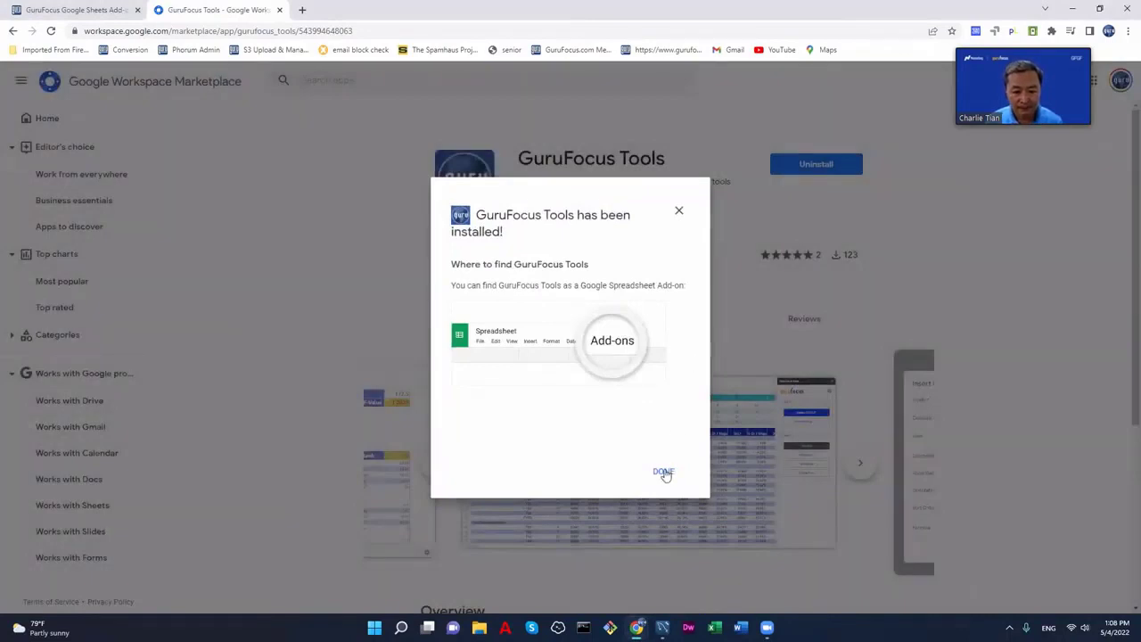
- Dismiss the install confirmation, review the GuruFocus add-on page, then open a new browser tab
left_click(664, 474)
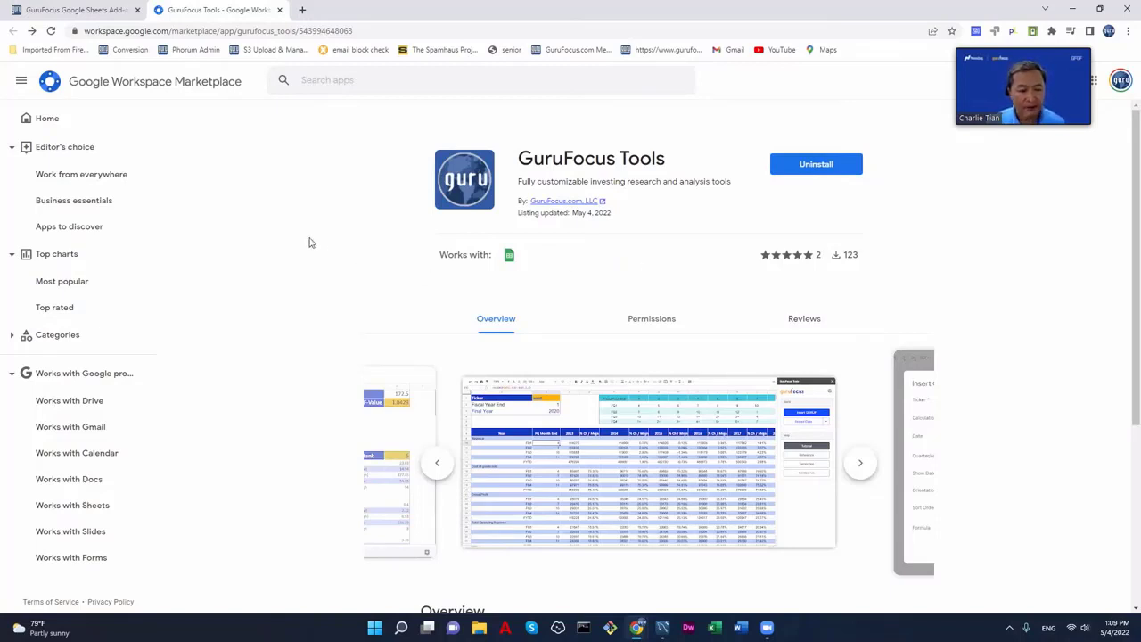
left_click(96, 11)
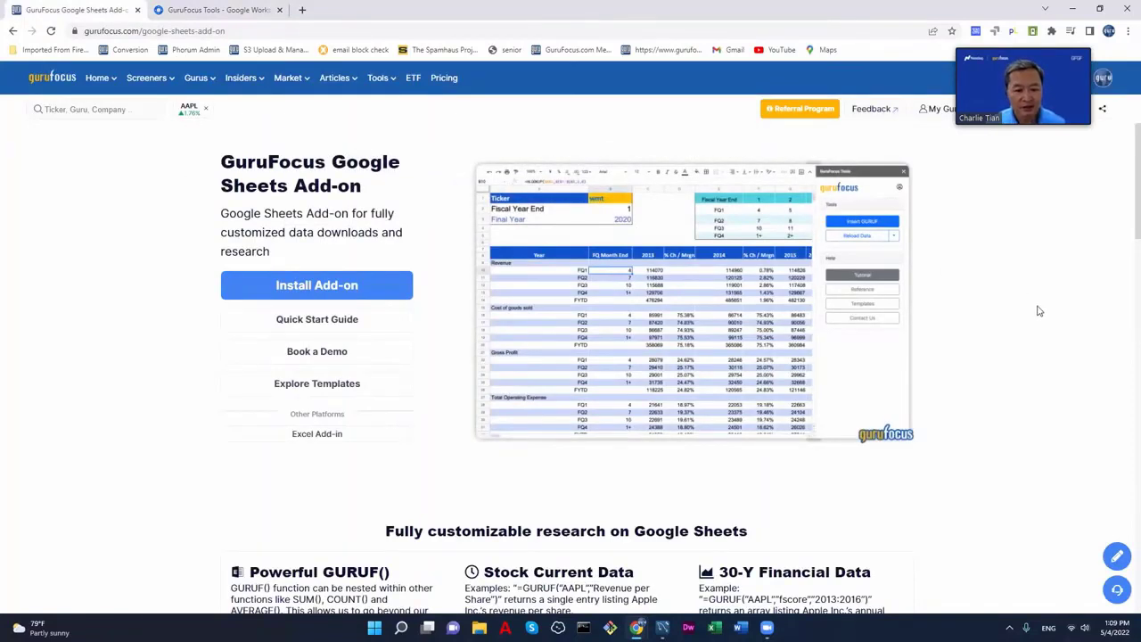
scroll(1037, 311, "down", 3)
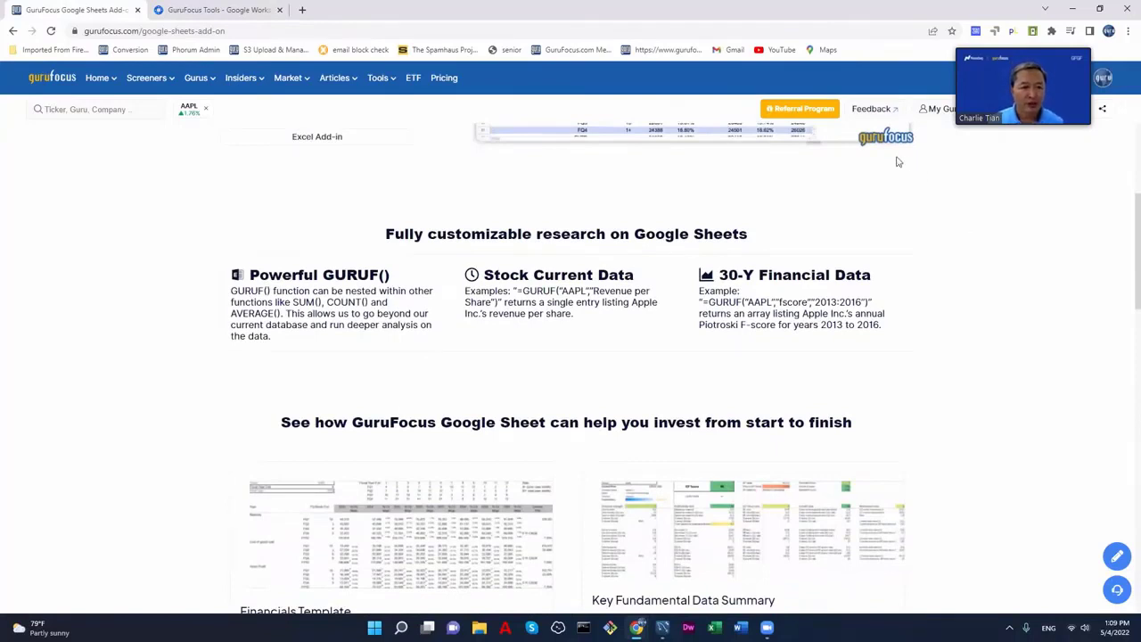
left_click(302, 9)
- Go to Google Drive from the address bar and create a new Google Sheets file
left_click(322, 30)
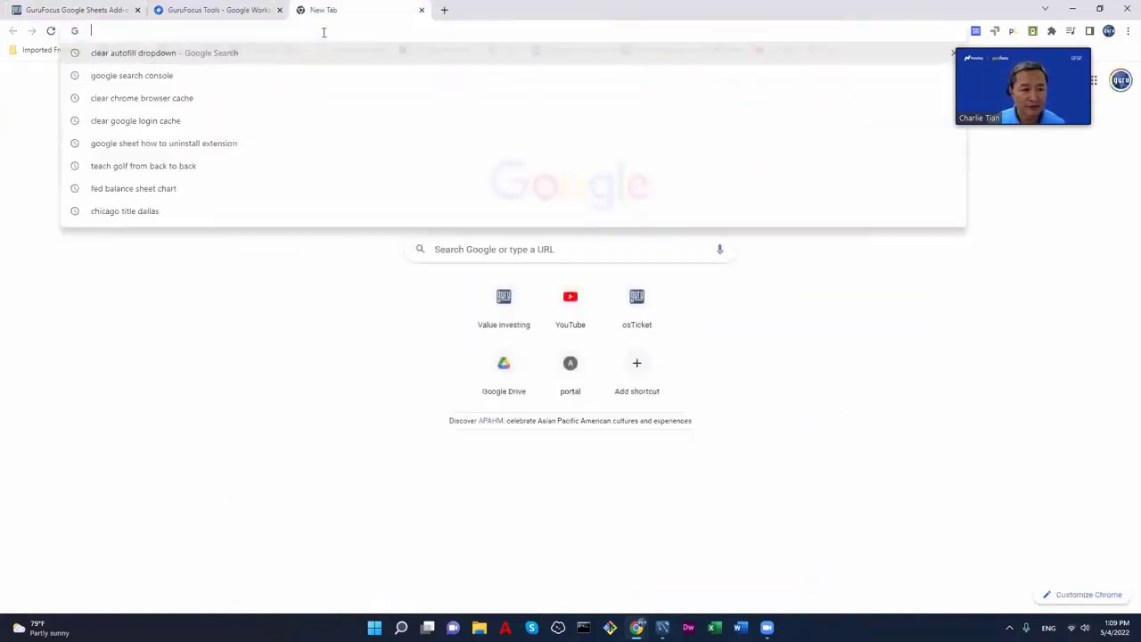
type("dri")
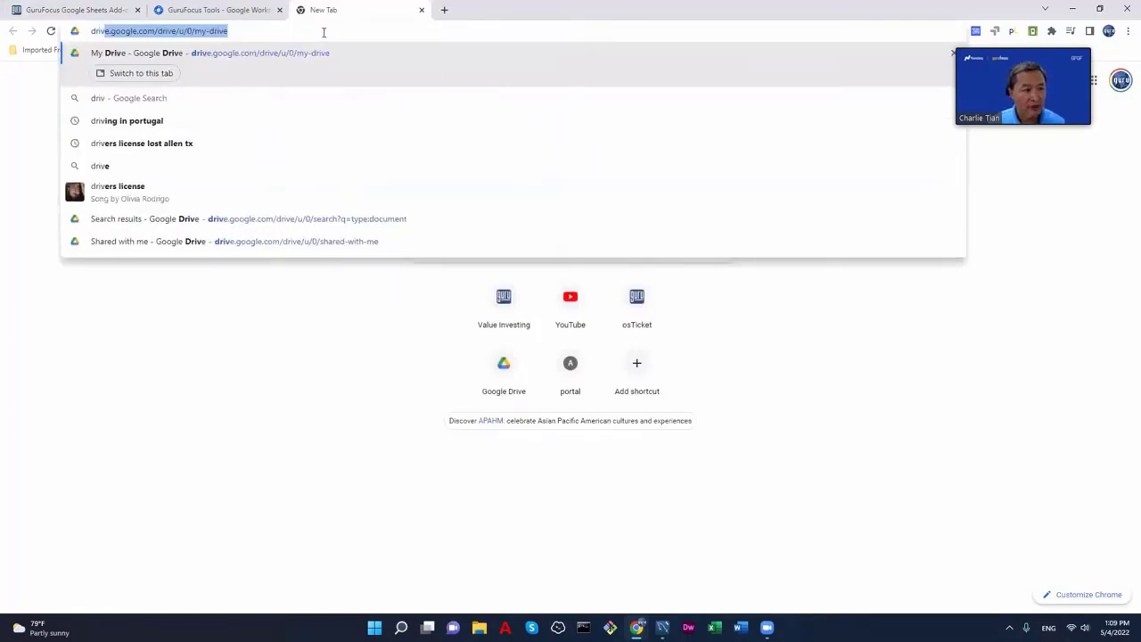
key("Return")
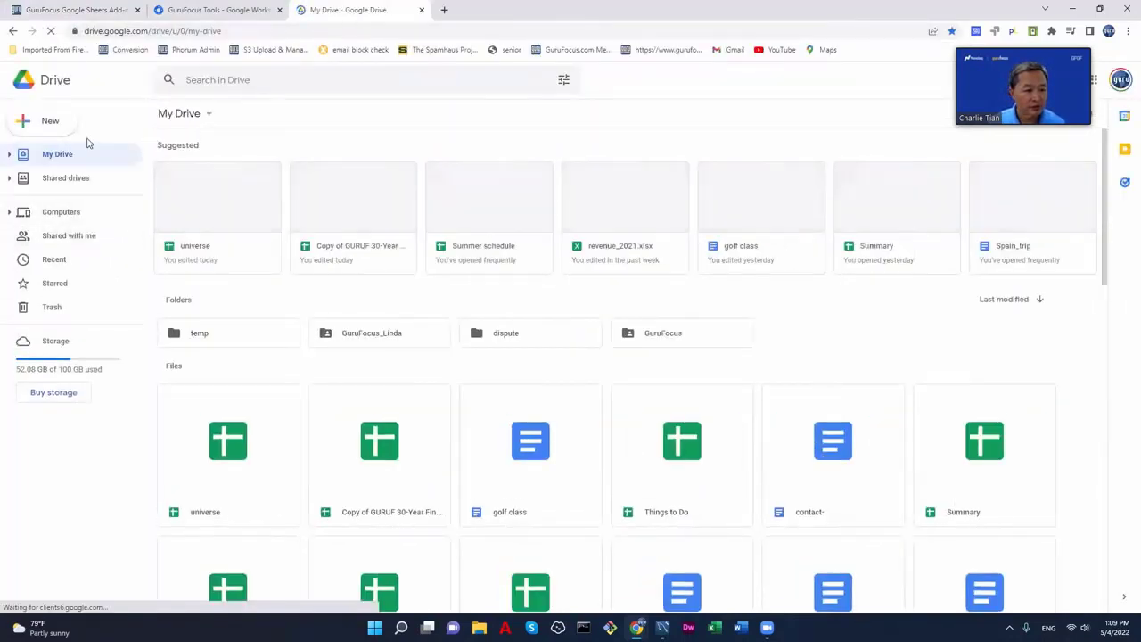
left_click(51, 127)
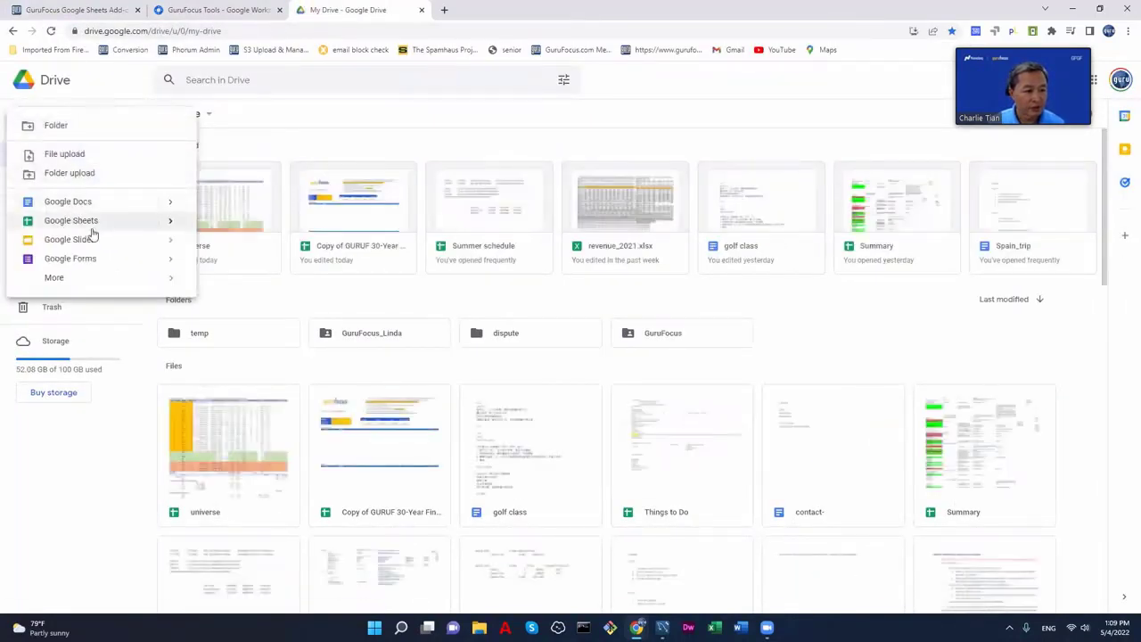
left_click(89, 221)
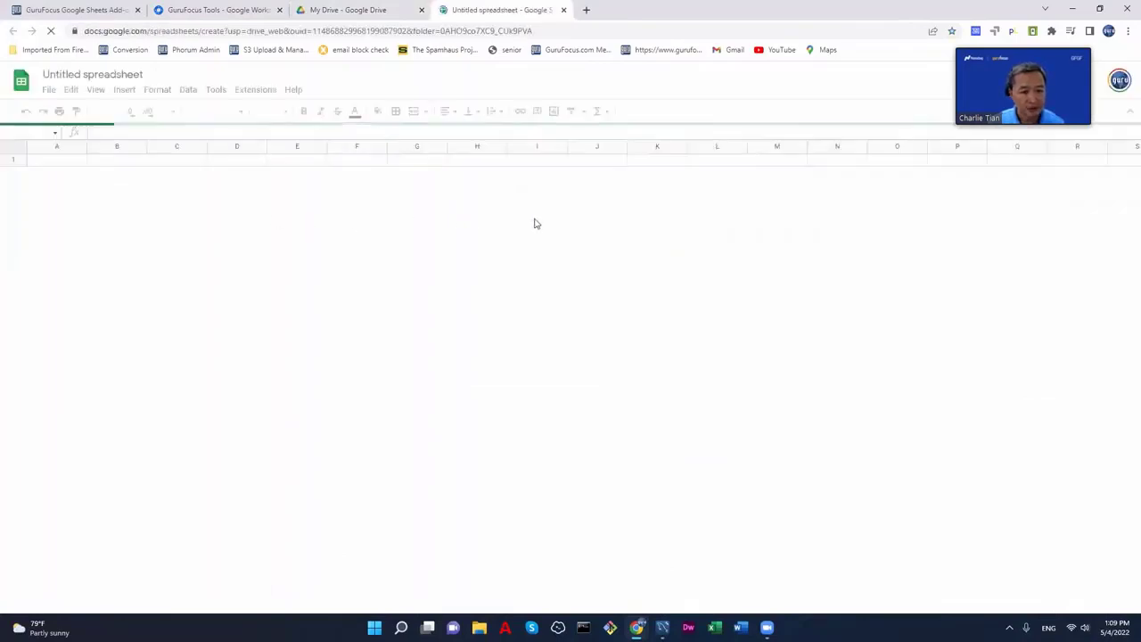
- Rename the untitled spreadsheet to 'test'
left_click(111, 75)
type("test")
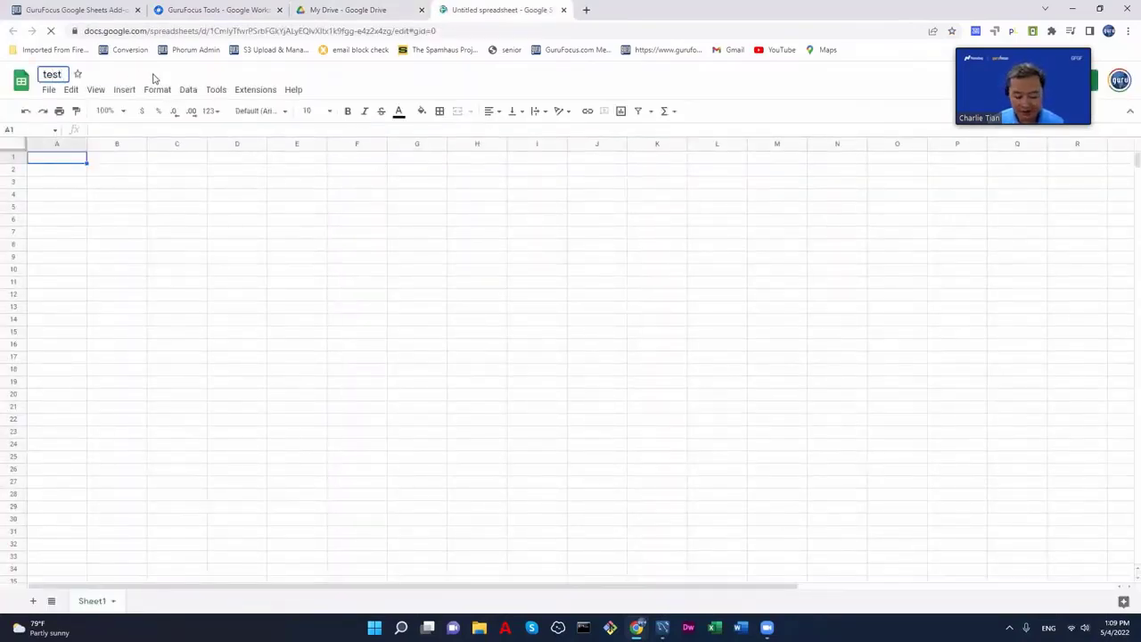
key("Return")
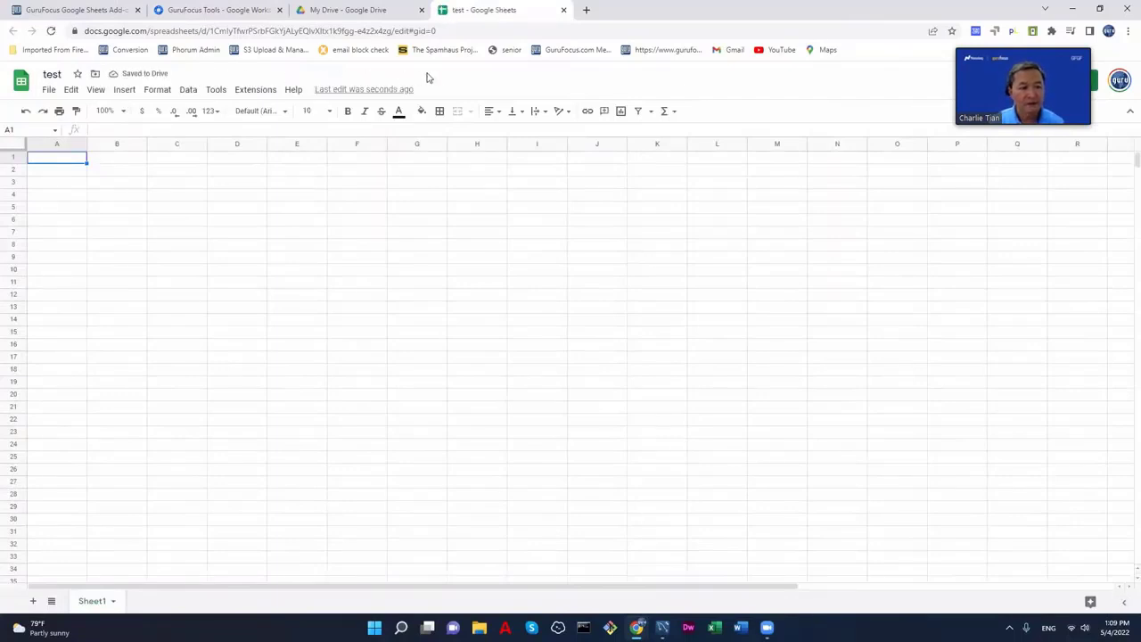
- Open the GuruFocus Tools sidebar from Extensions and log out of the GuruFocus account
left_click(255, 93)
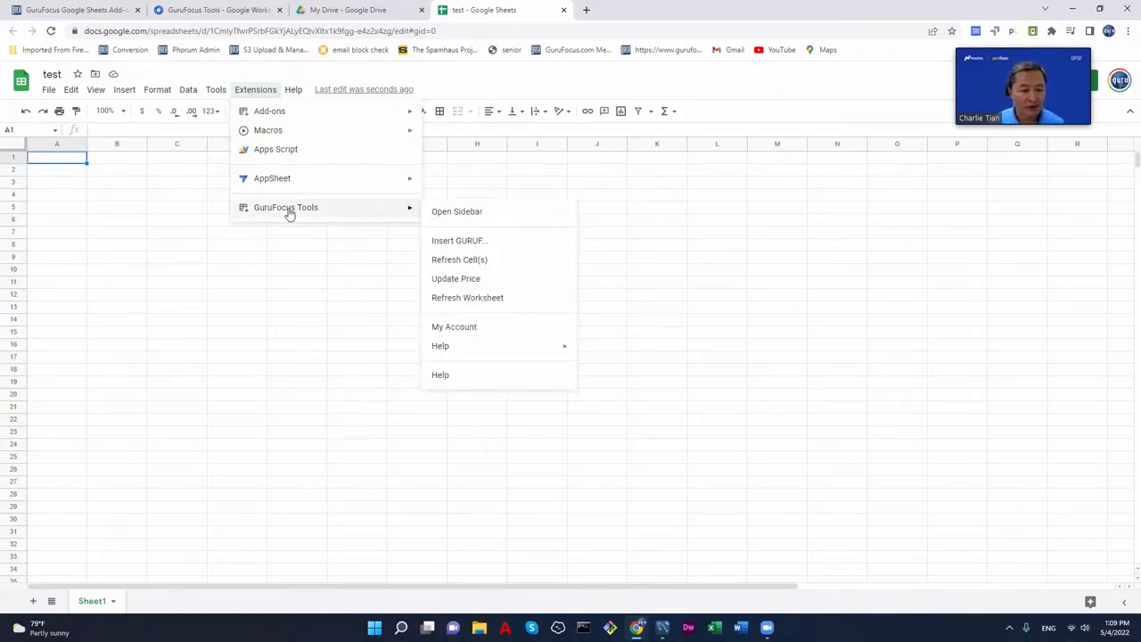
left_click(462, 211)
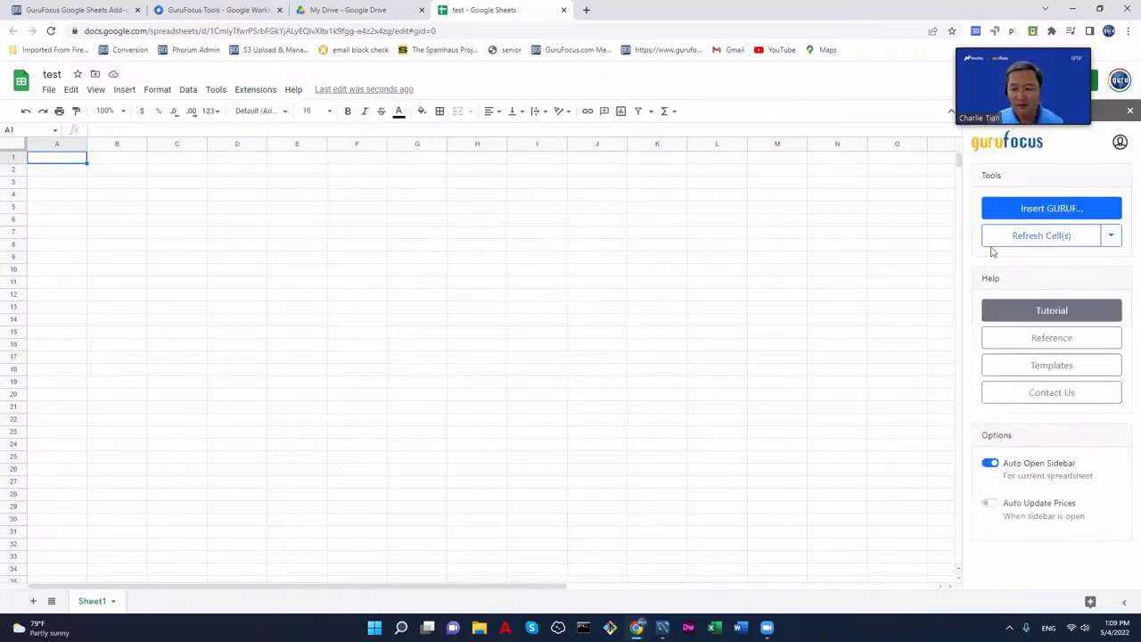
left_click(1123, 147)
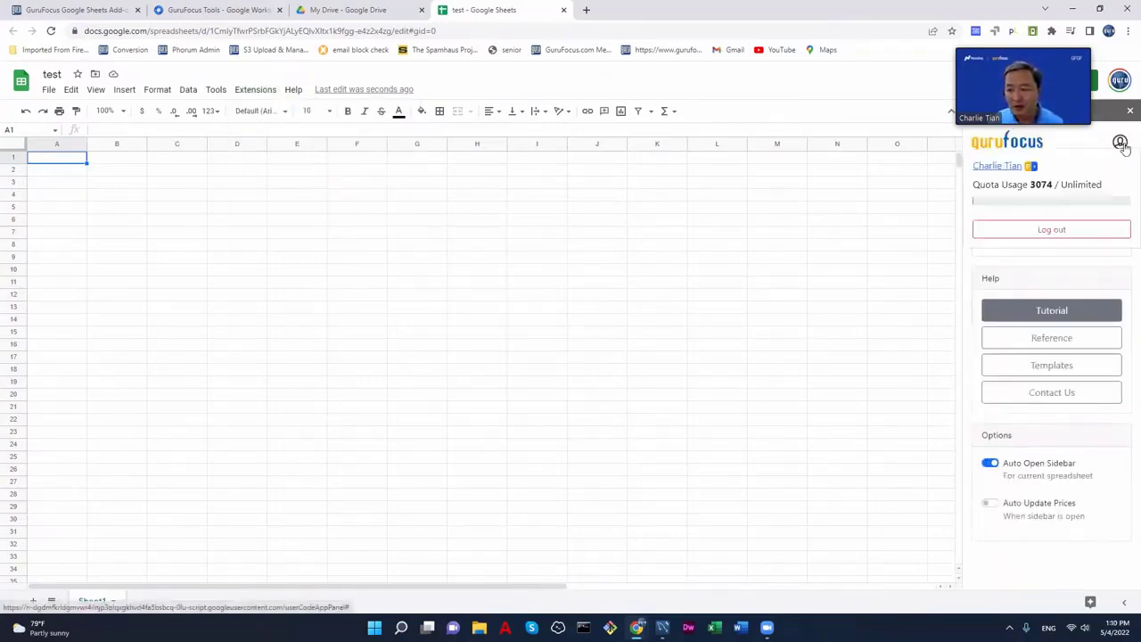
left_click(1055, 229)
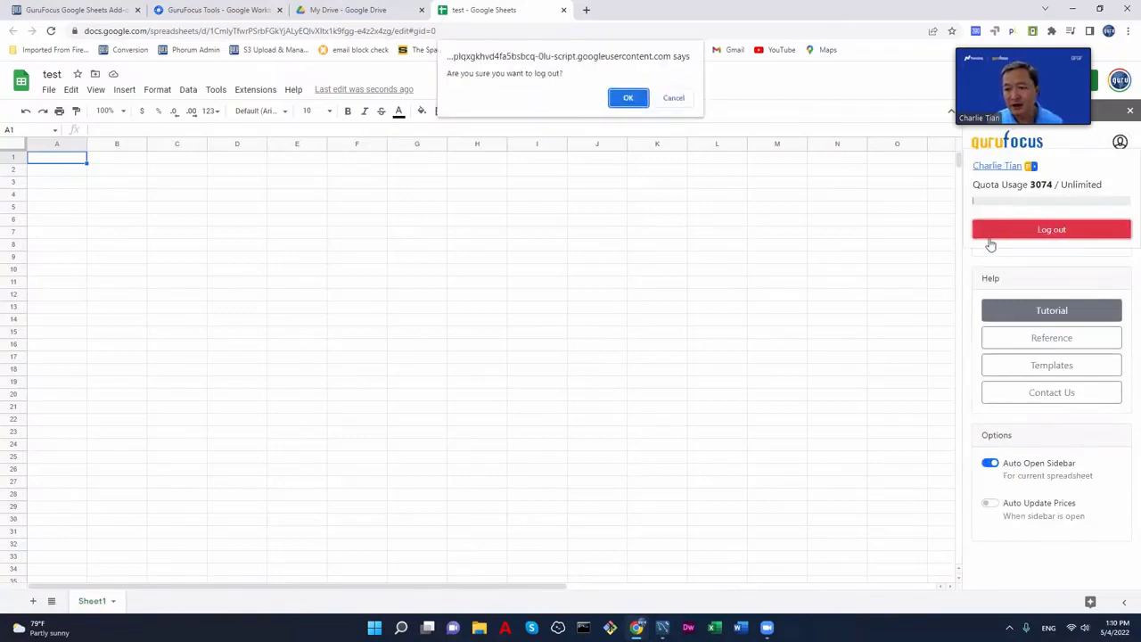
left_click(629, 102)
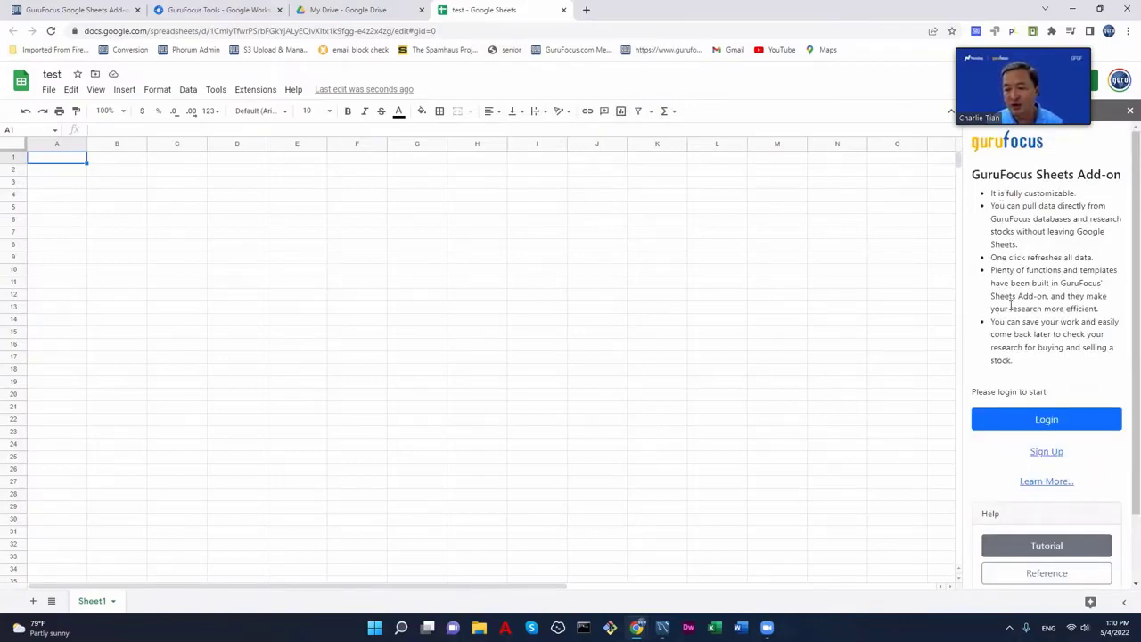
- Open the GuruFocus login form, enter the account username and password, and log in
left_click(1052, 422)
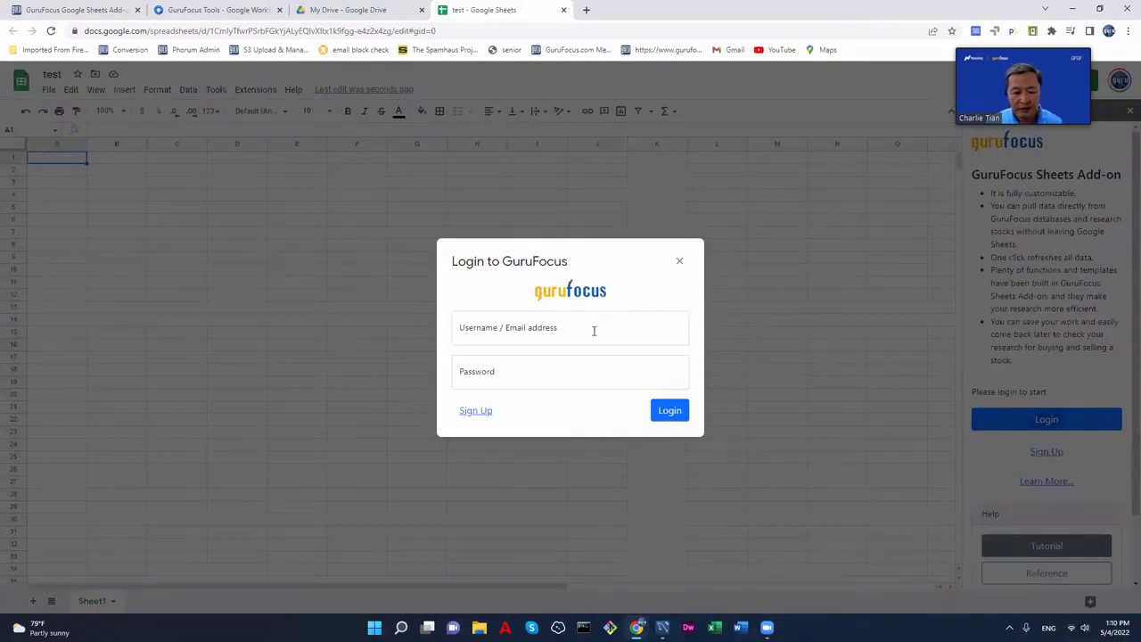
left_click(594, 331)
type("guruf")
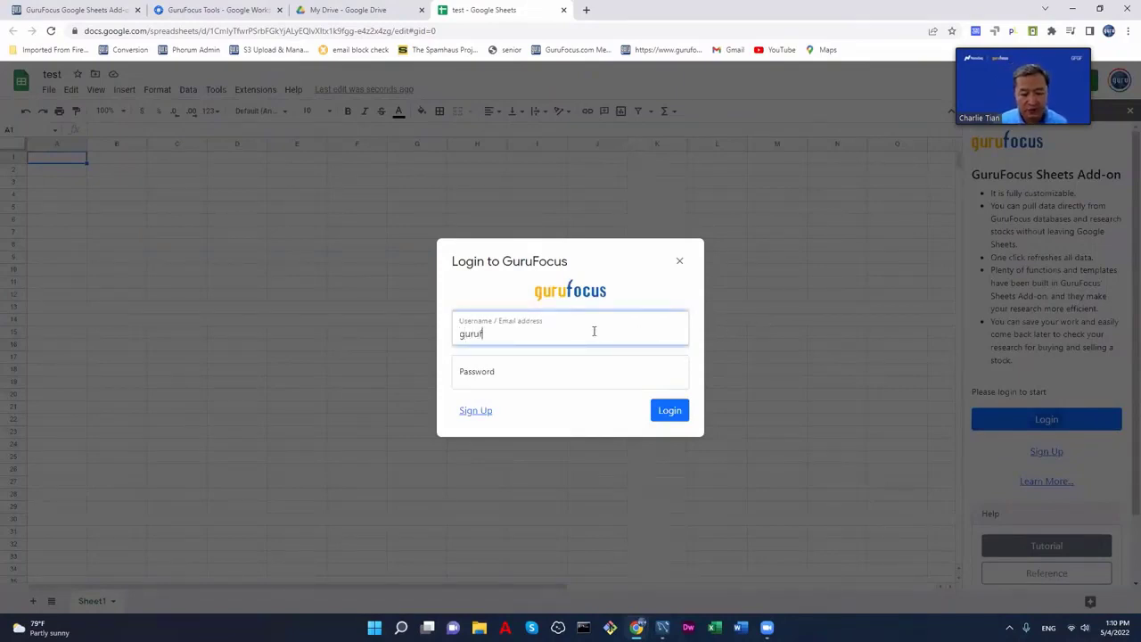
type("ocus")
key("Tab")
type("***")
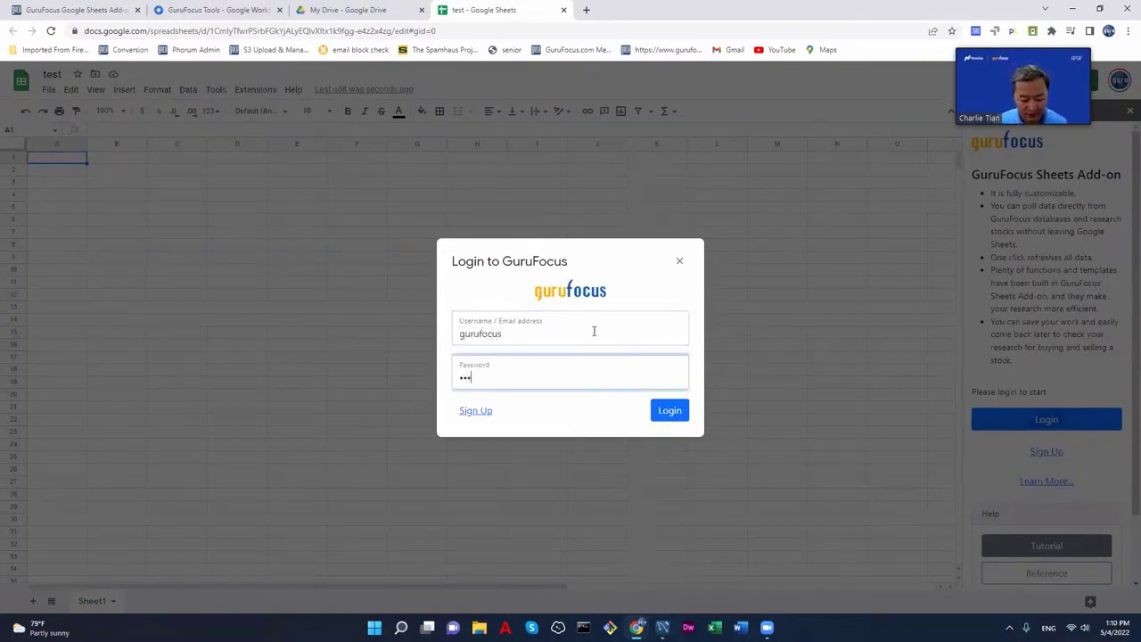
type("****")
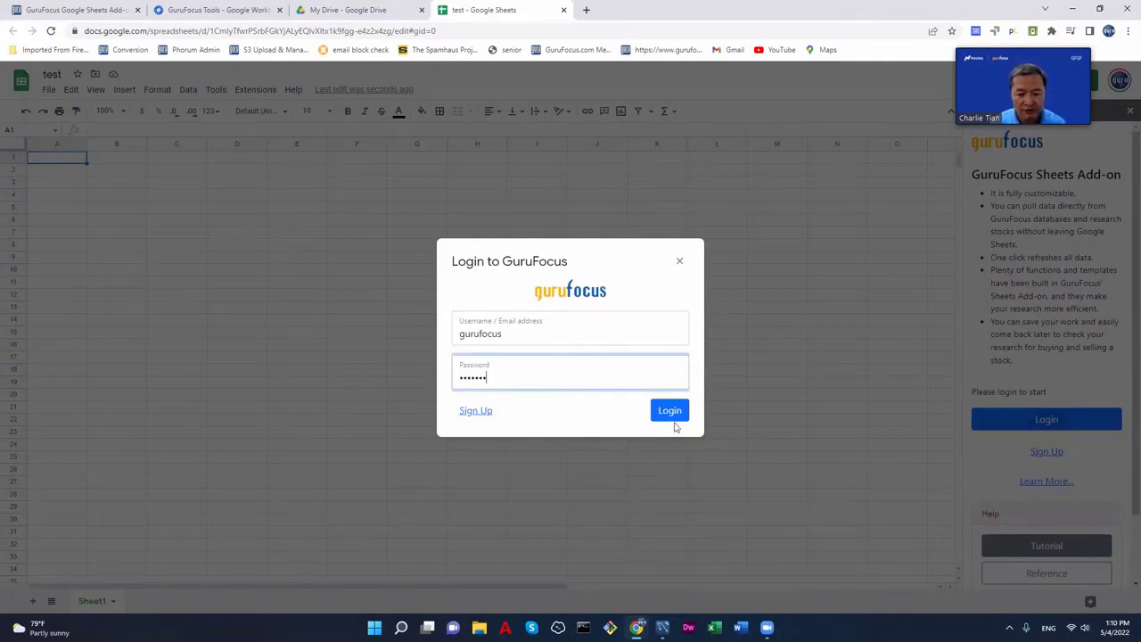
left_click(675, 412)
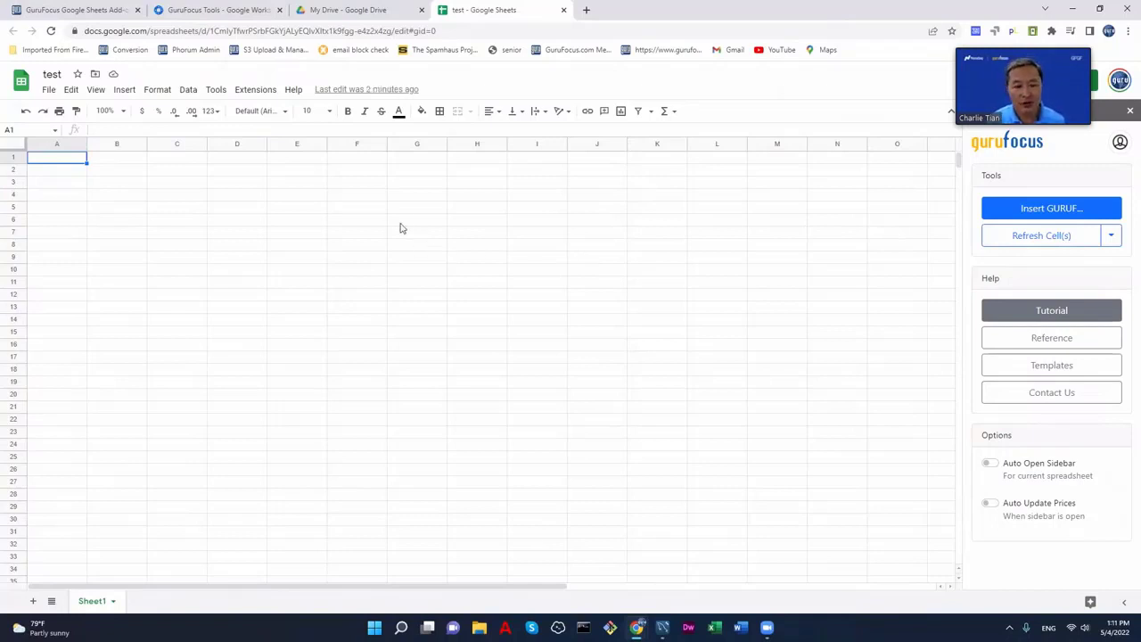
- Enter =guruf("wmt","price") in E1 so it returns Walmart's price, 152.255
left_click(291, 159)
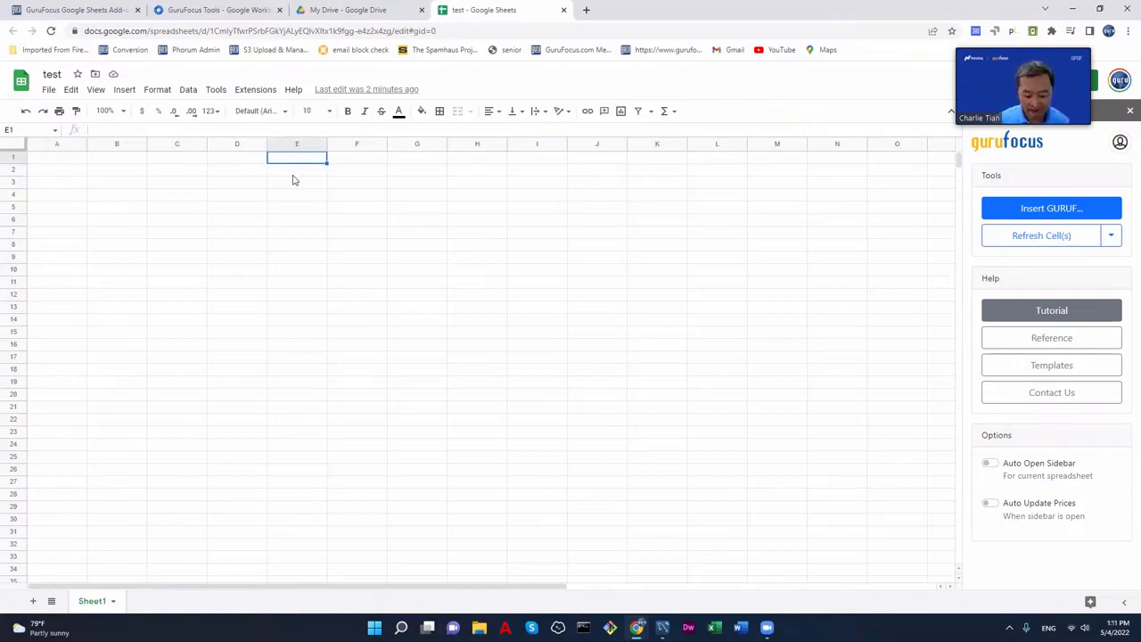
type("=g")
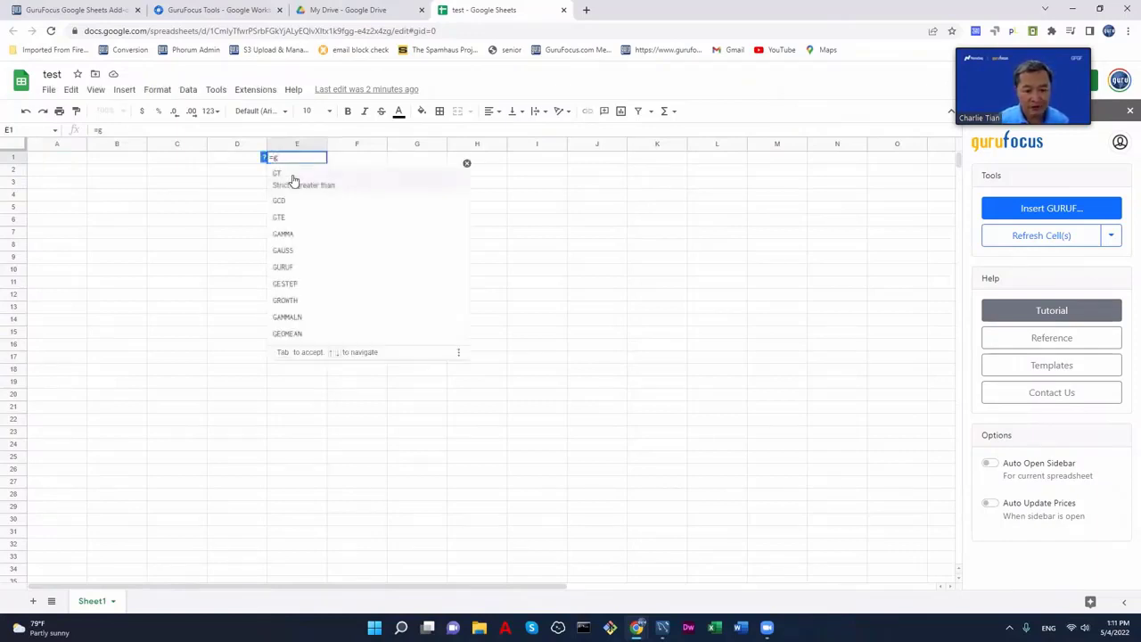
type("uruf")
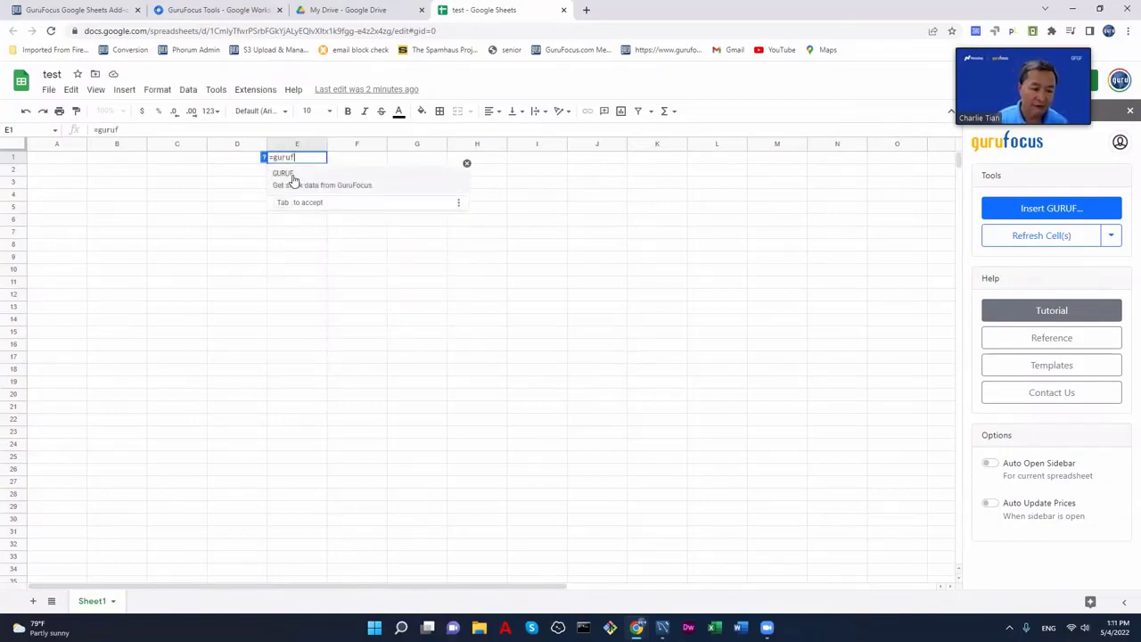
type("(\"")
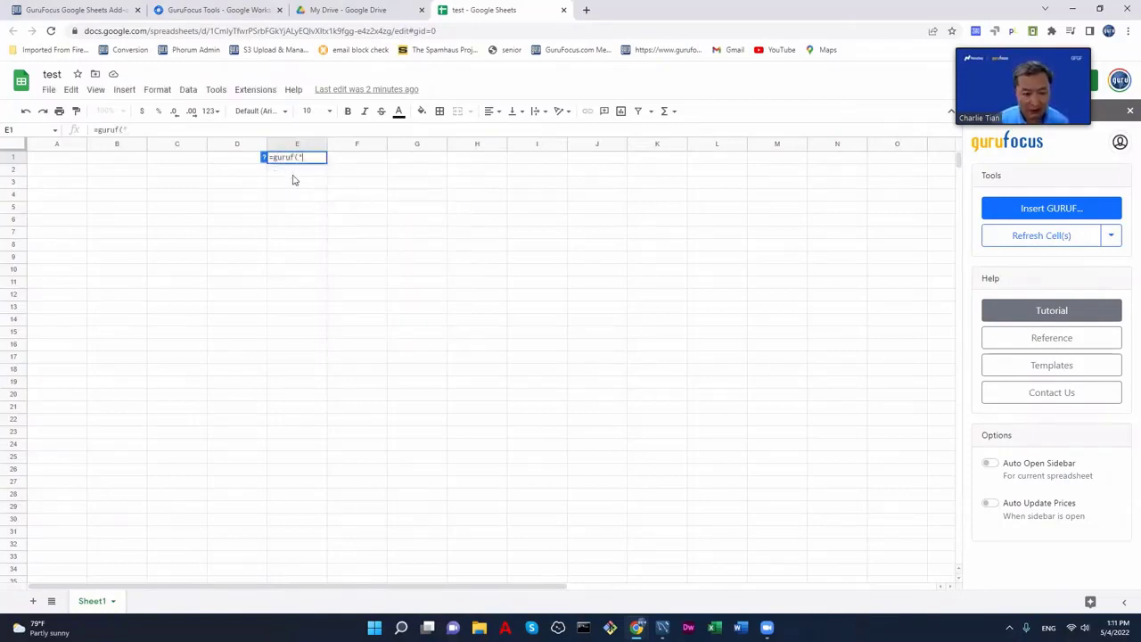
type("wmt")
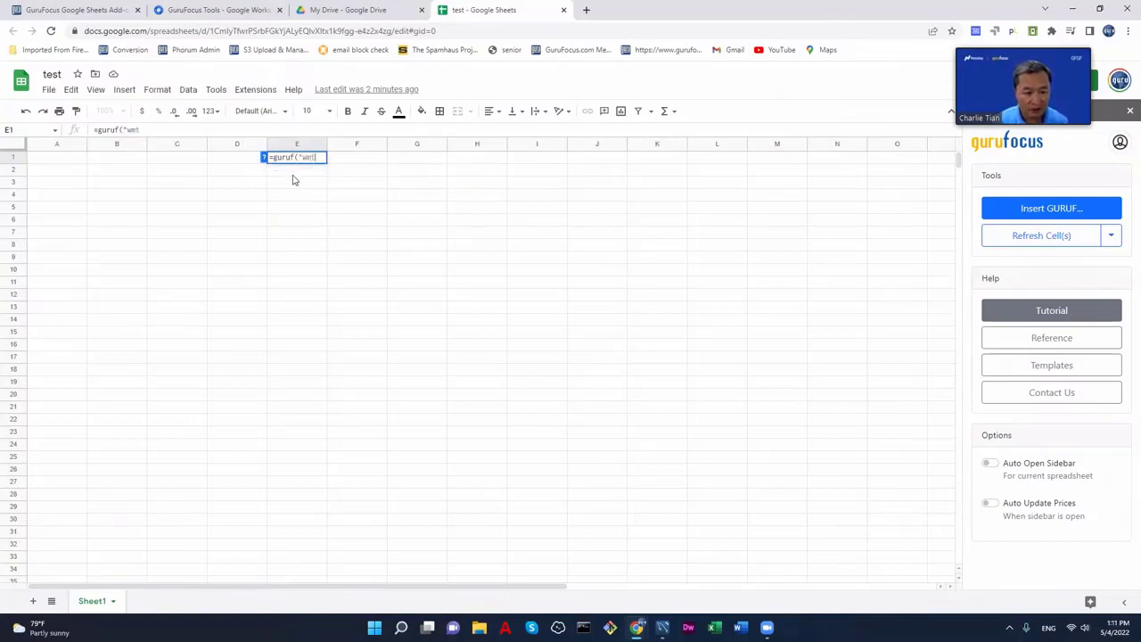
type("\",")
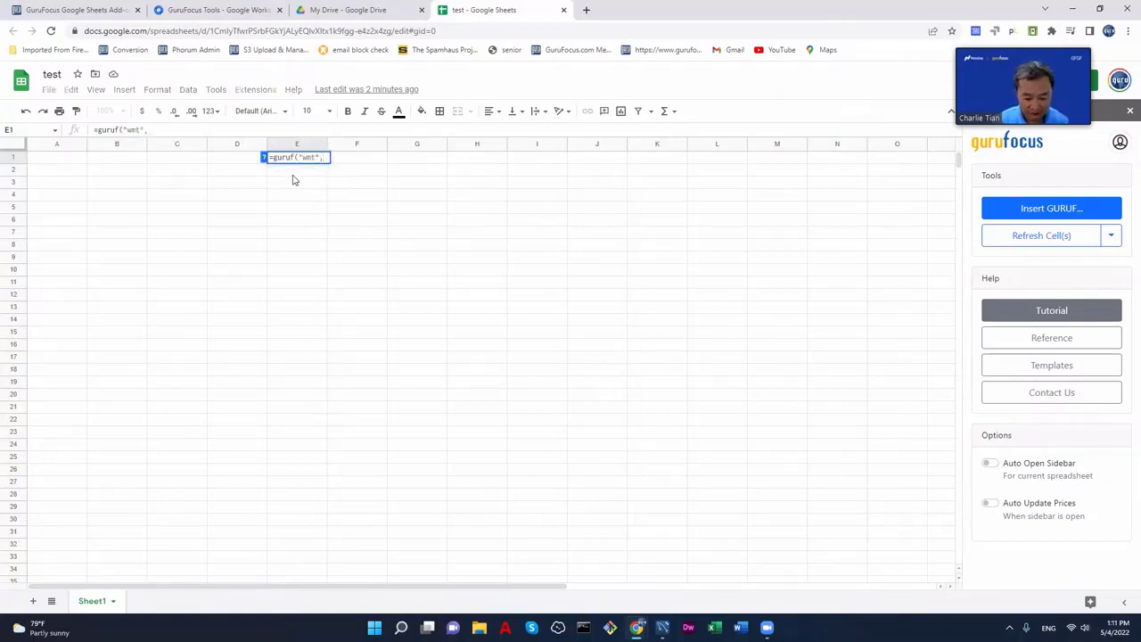
type("\"price")
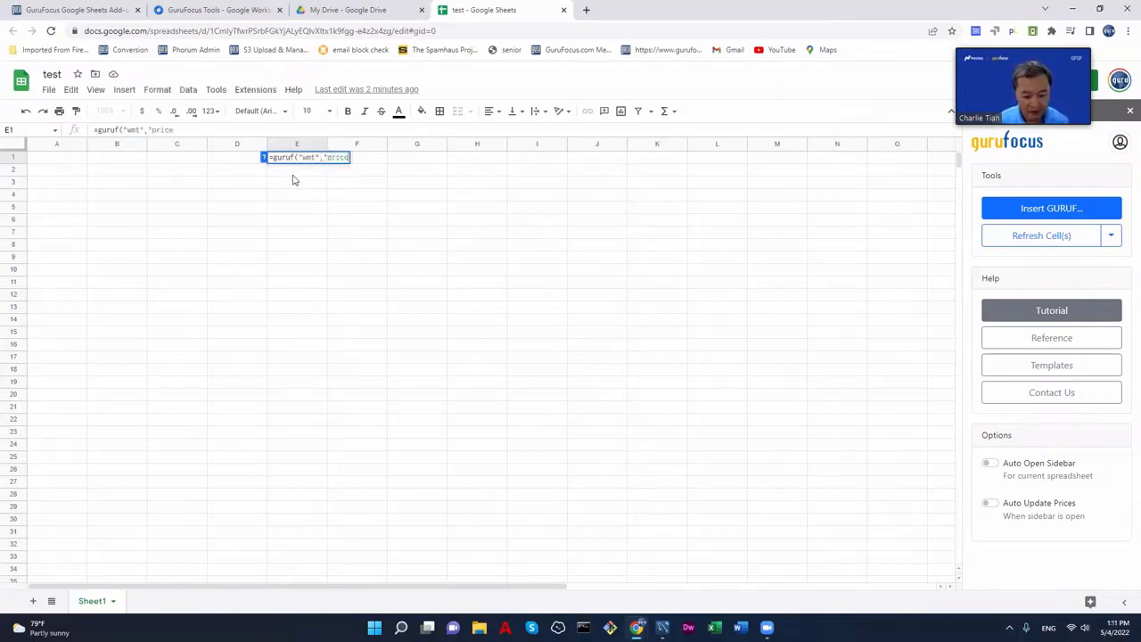
type("\")")
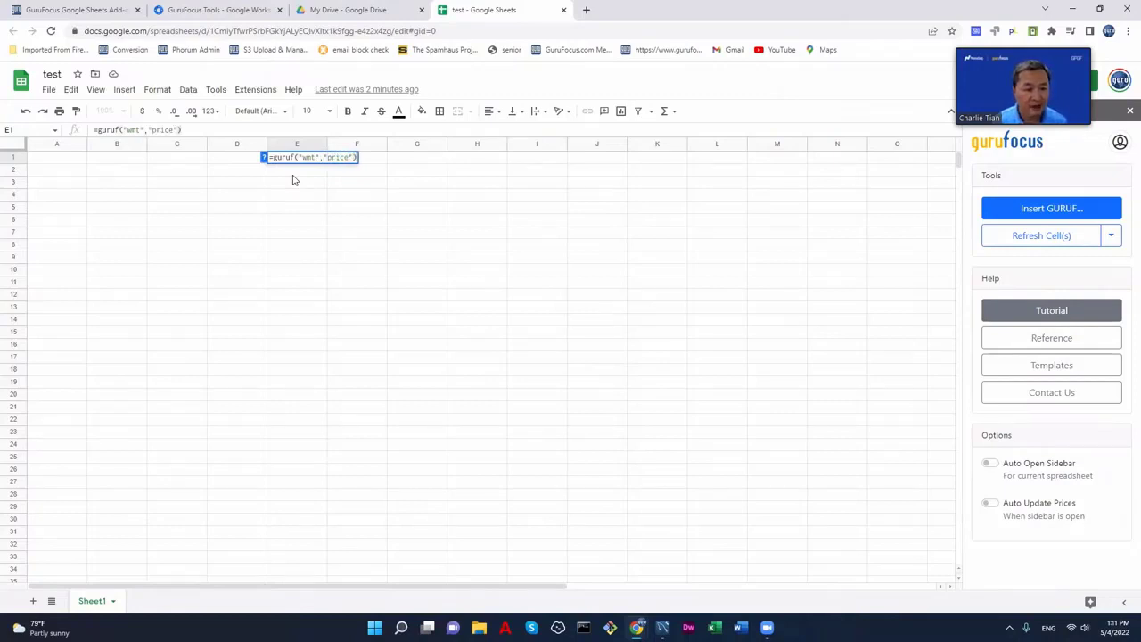
key("Return")
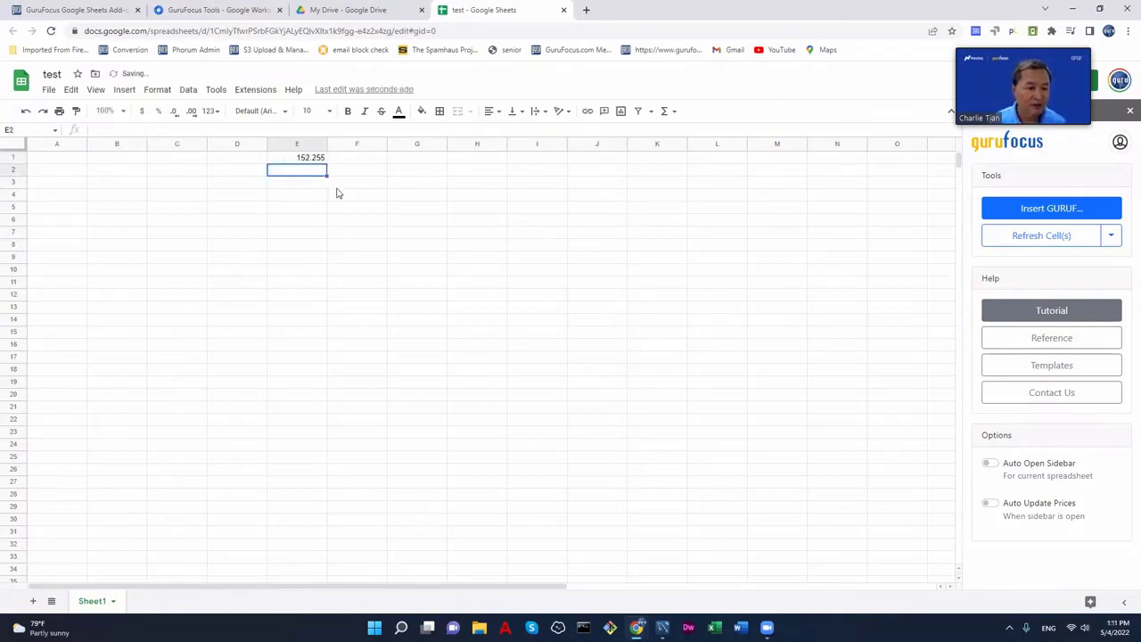
left_click(309, 161)
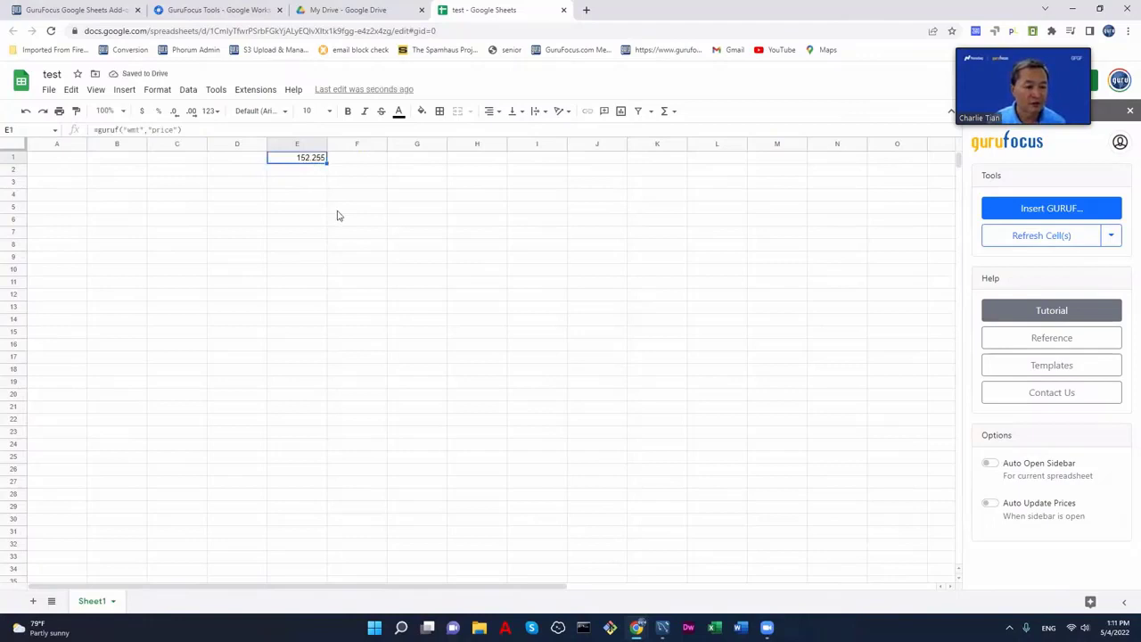
left_click(224, 161)
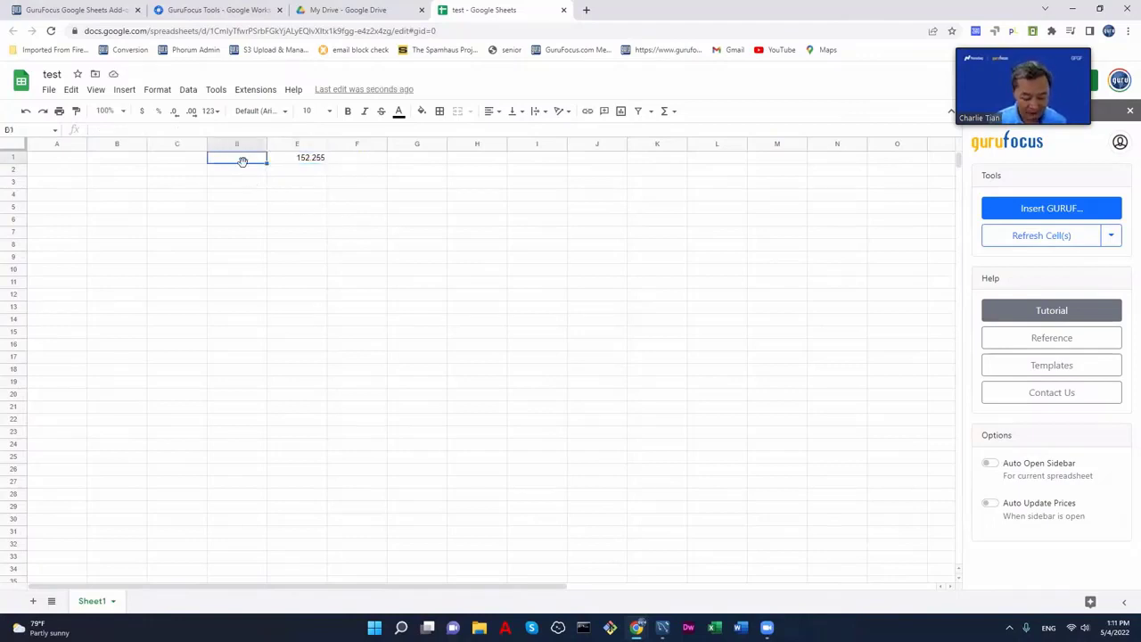
- Enter WMT in D1 and change E1's formula to =guruf(D1,"price")
type("WMT")
key("Return")
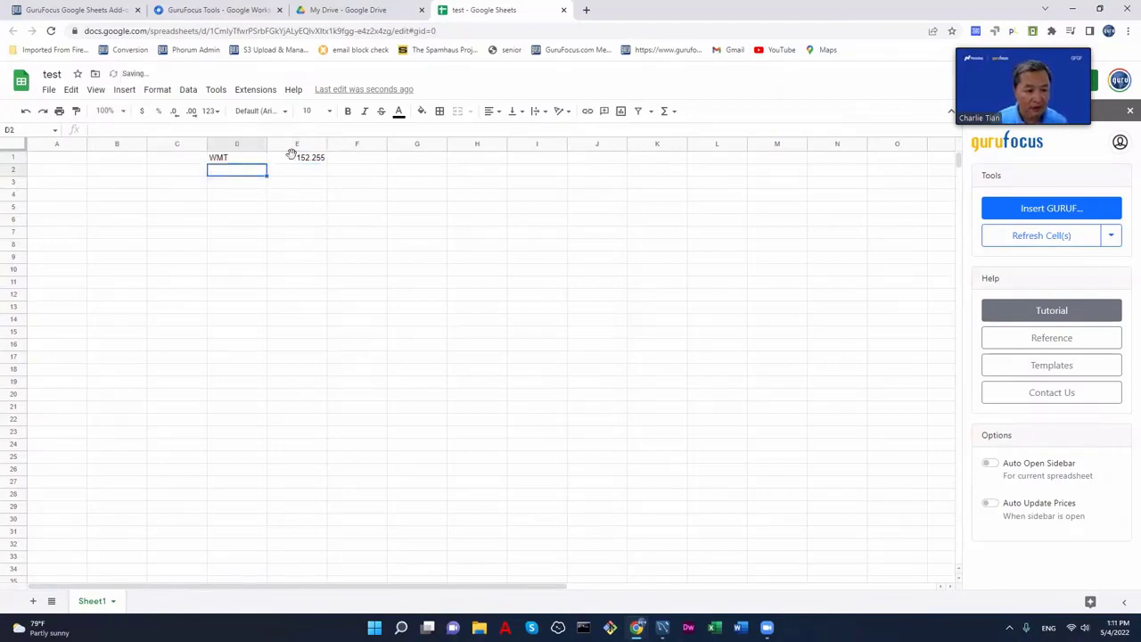
double_click(304, 162)
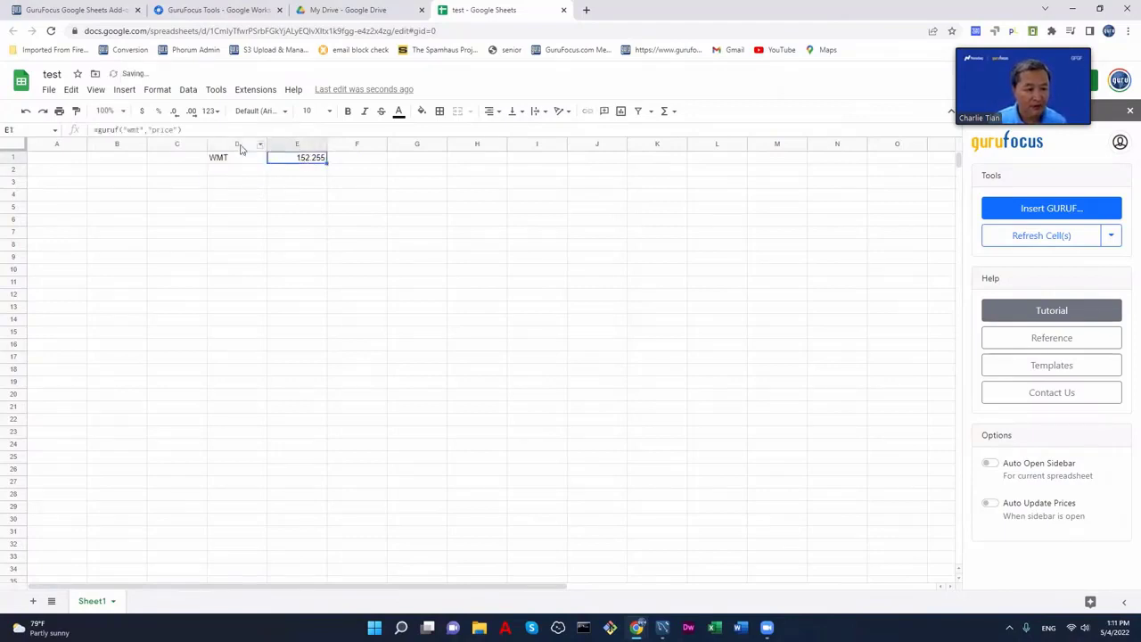
left_click(131, 129)
left_click_drag(143, 129, 122, 129)
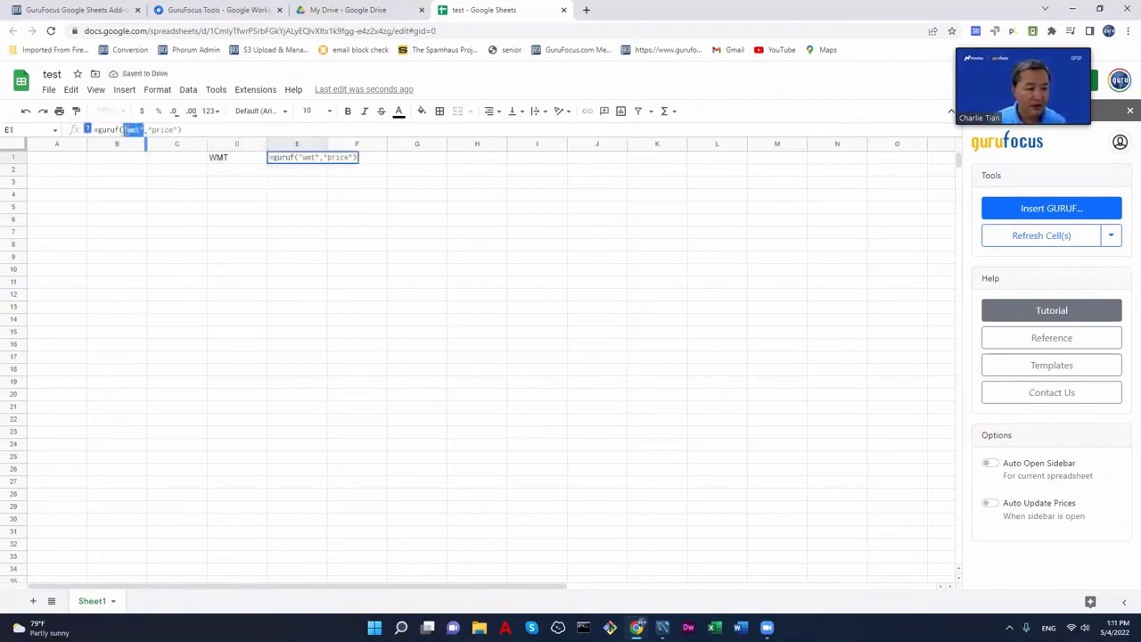
left_click(213, 161)
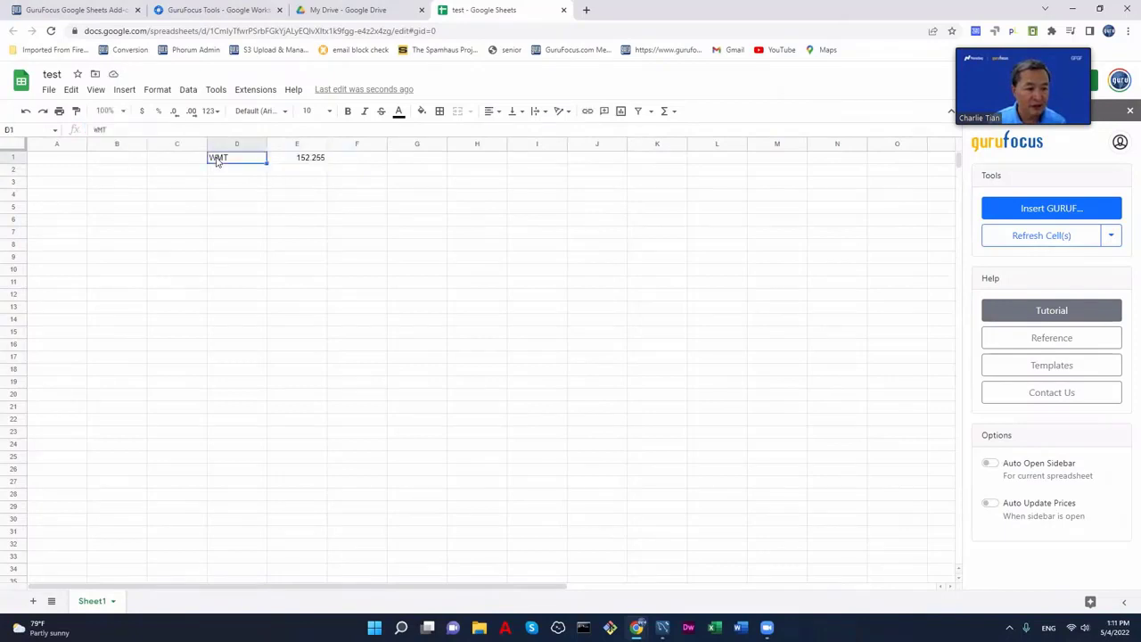
left_click(301, 159)
left_click(145, 129)
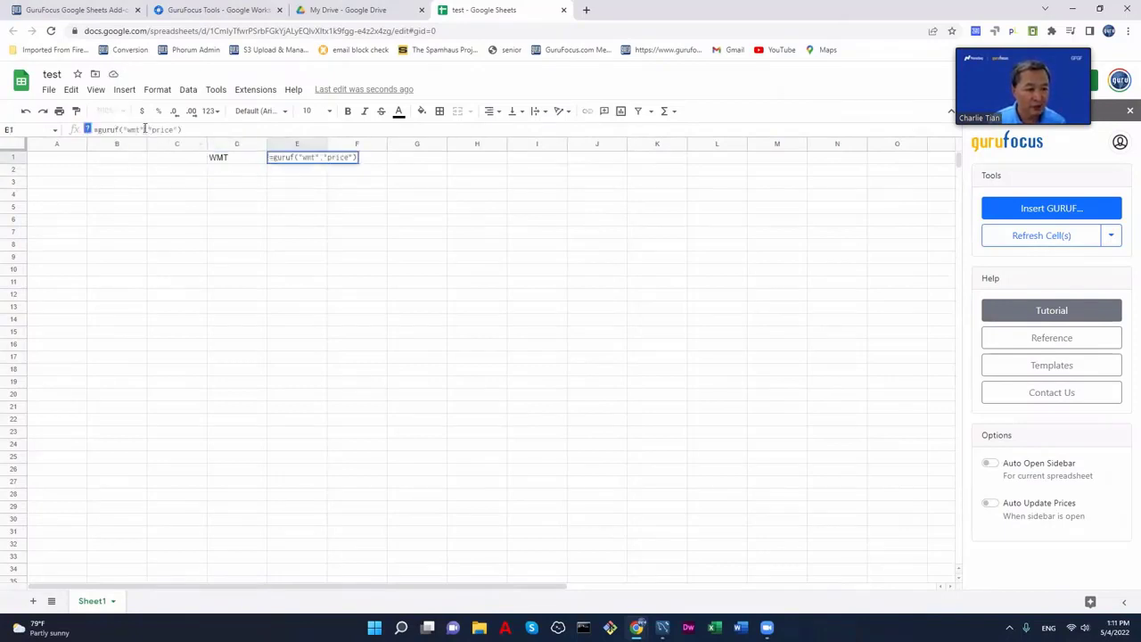
mouse_move(145, 129)
left_mouse_down()
mouse_move(116, 130)
mouse_move(126, 132)
left_mouse_up()
type("d1")
key("Return")
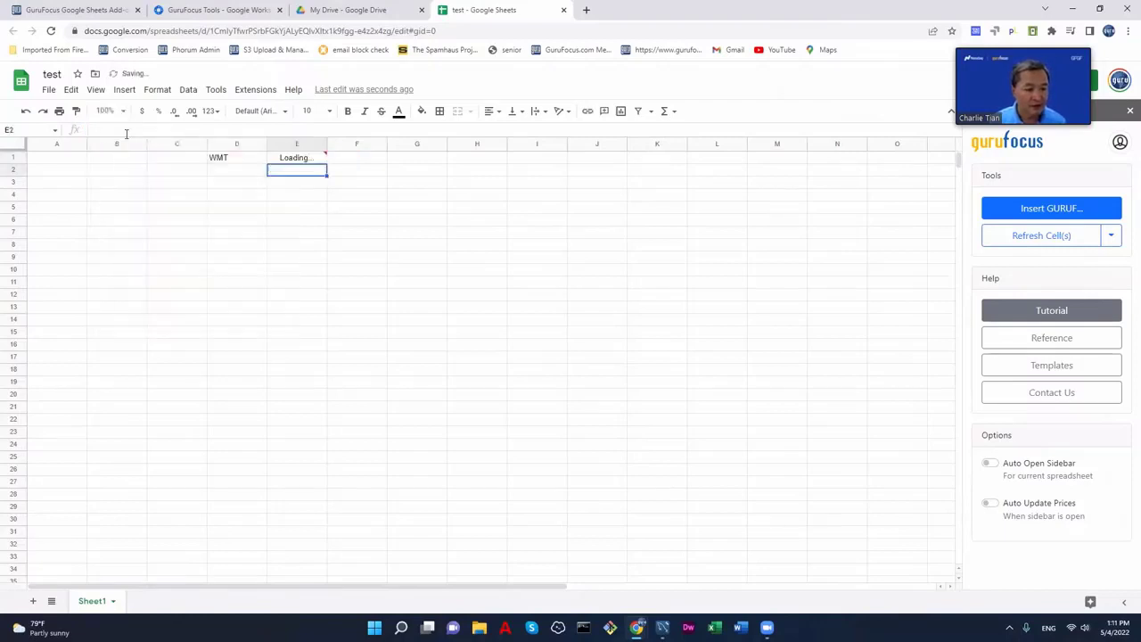
- Add tickers M and MCO in D2:D3 and fill the price formula down to E3
left_click(221, 172)
type("M")
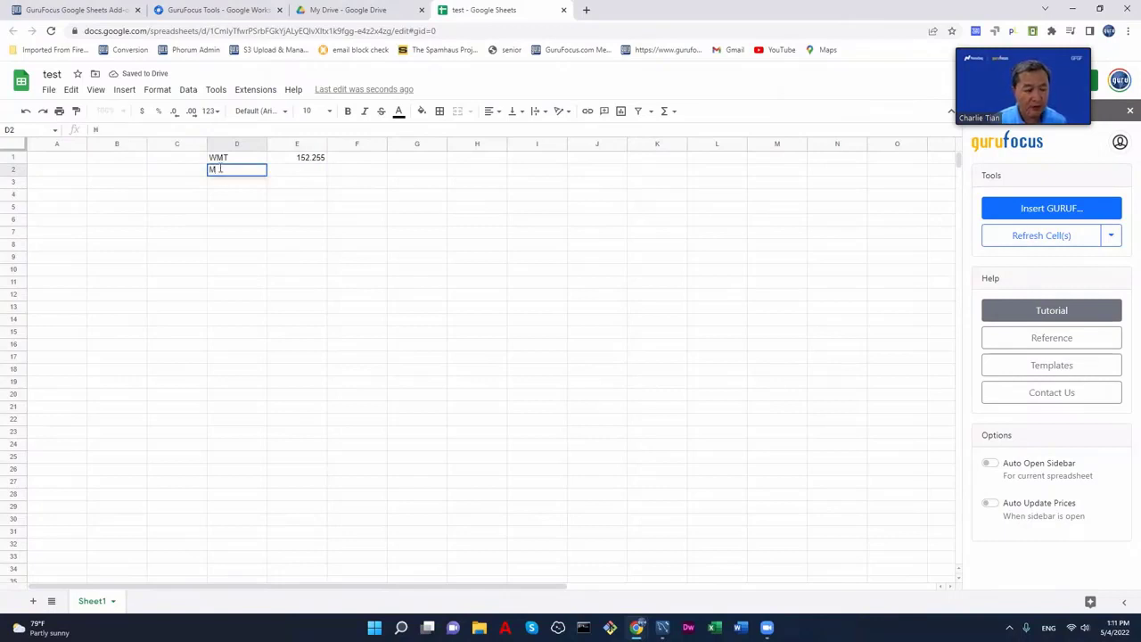
key("Return")
type("MCO")
key("Return")
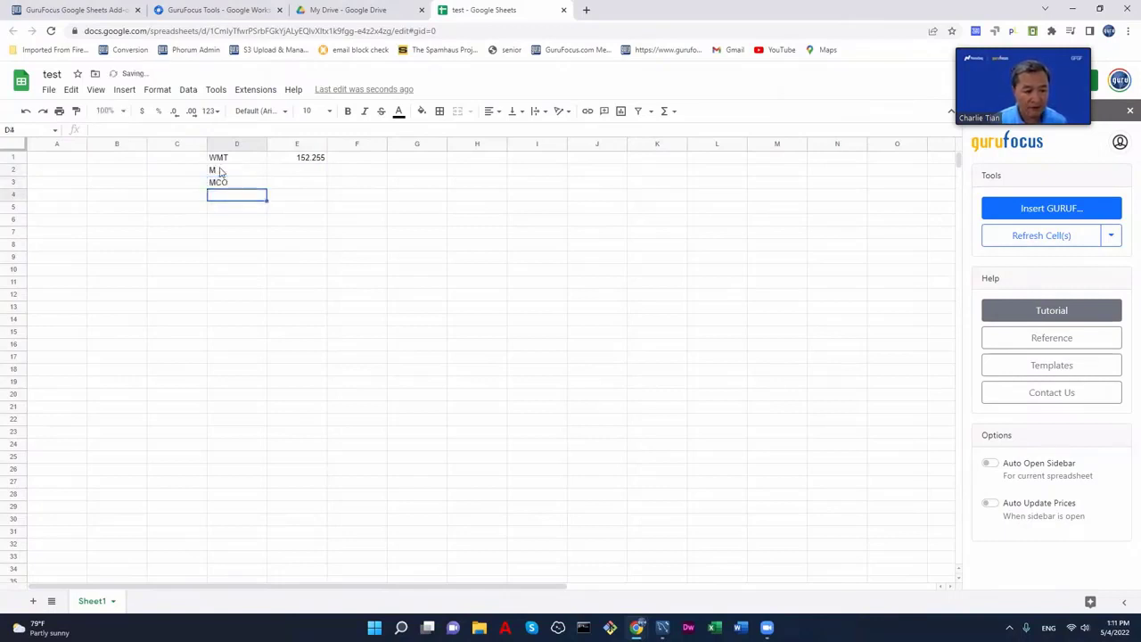
left_click(297, 163)
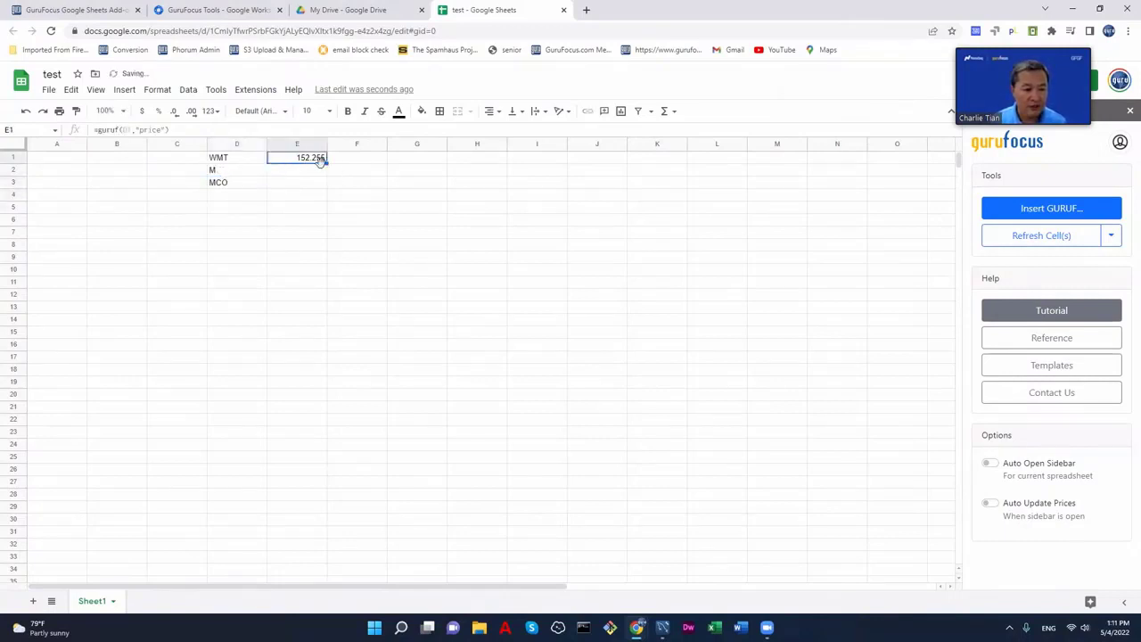
left_click_drag(326, 164, 386, 191)
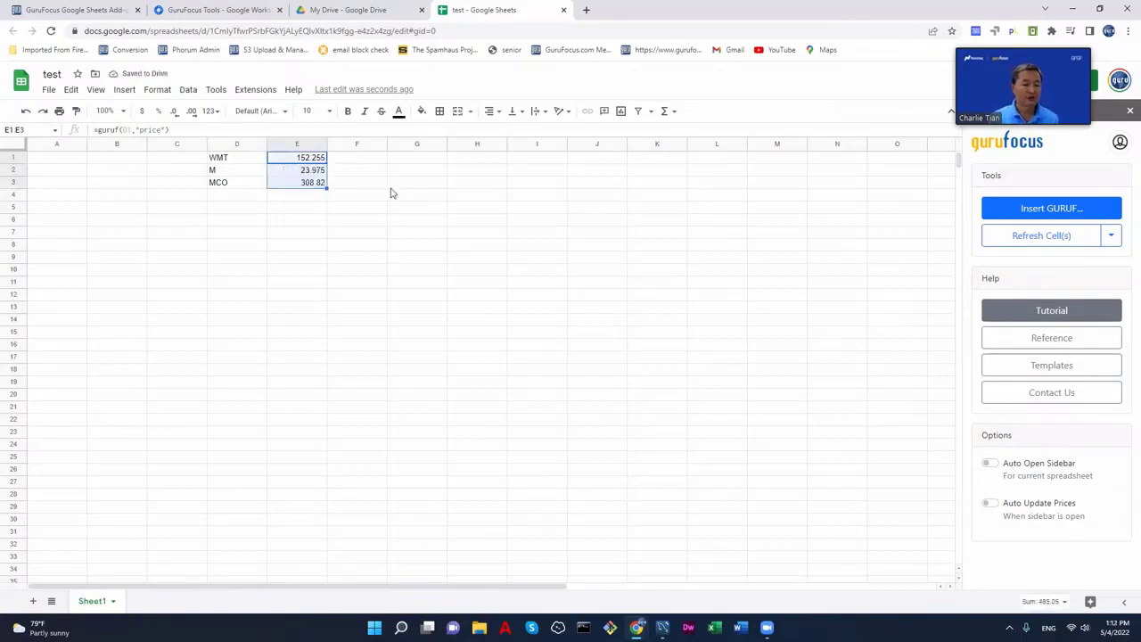
- Put =guruf(D1,"revenue") in F1 and fill it down to F3 (572754, 25292, 6218)
left_click(362, 161)
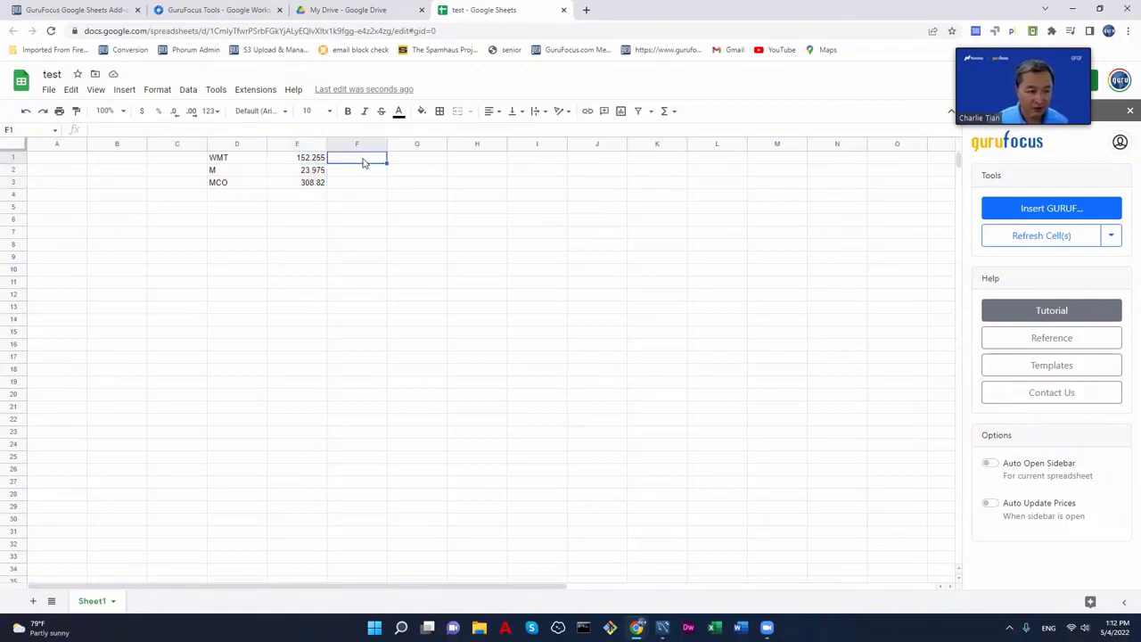
type("=g")
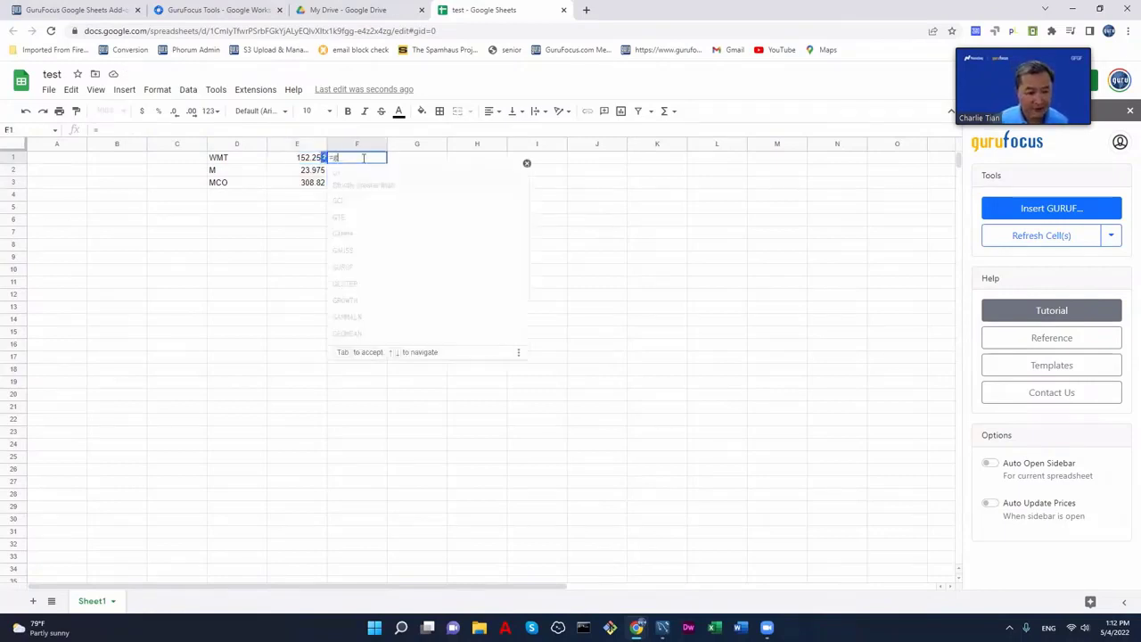
type("uruf(")
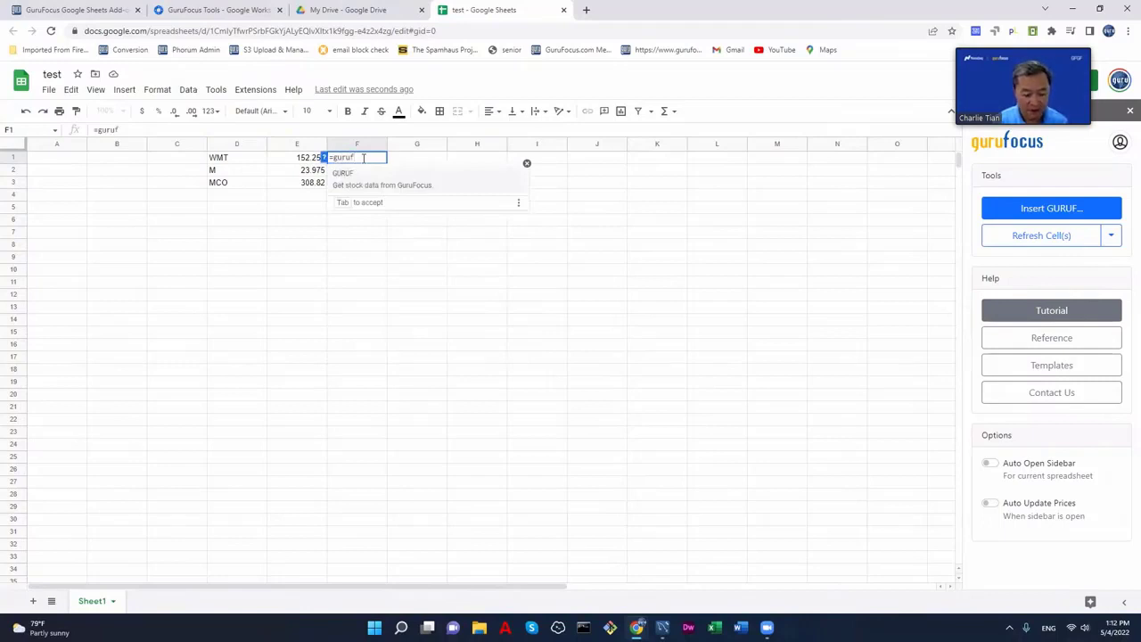
left_click(216, 159)
type(",")
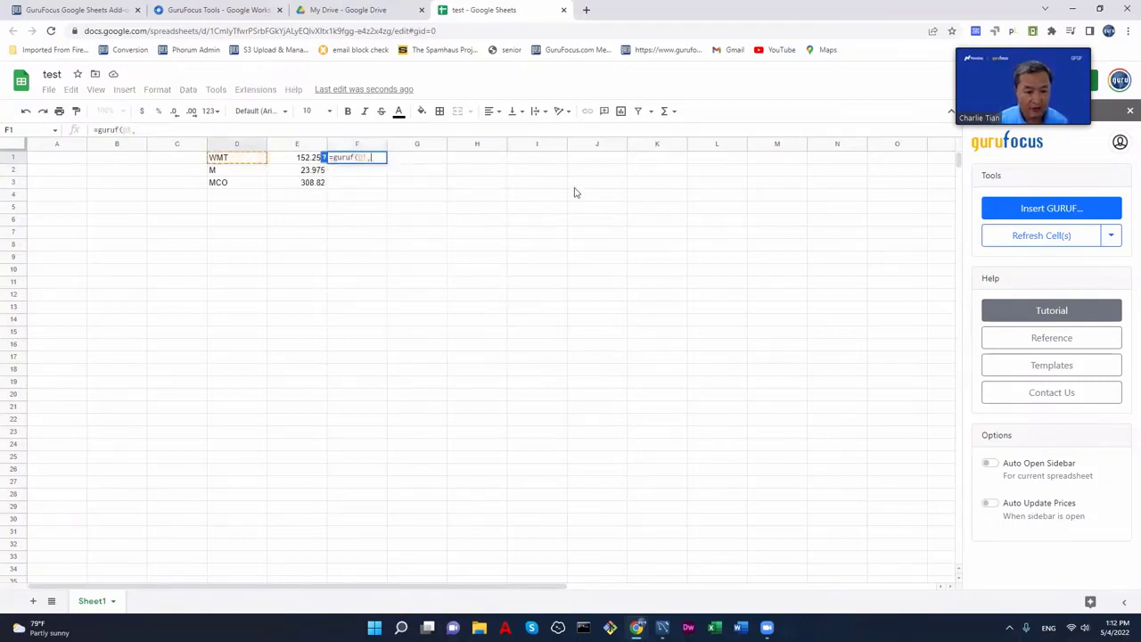
type("\"ro")
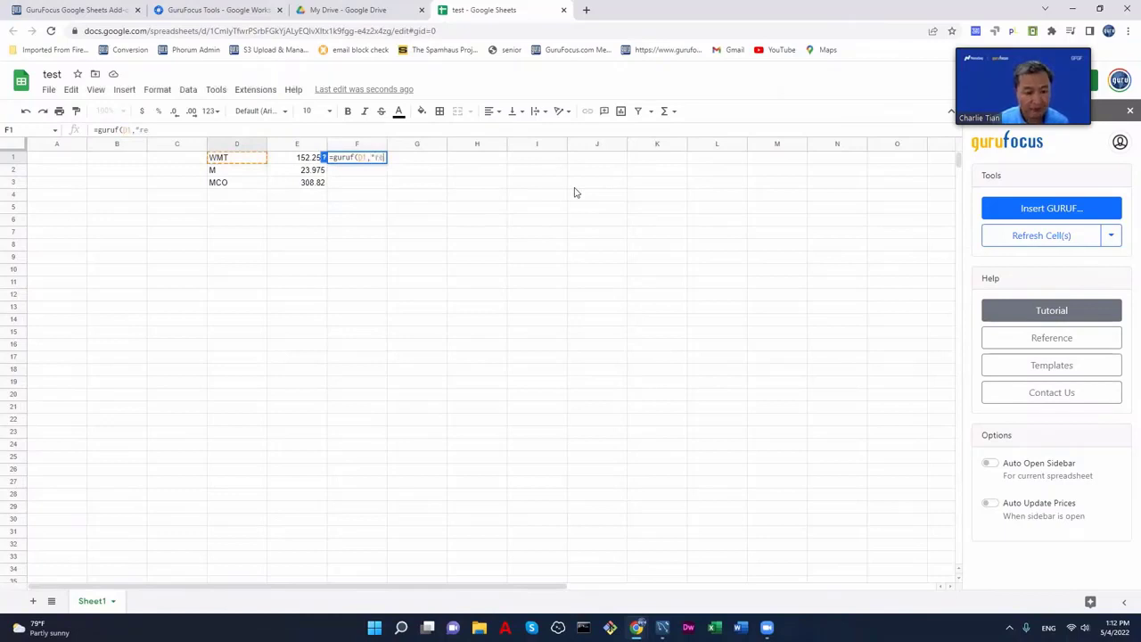
type("venue\"")
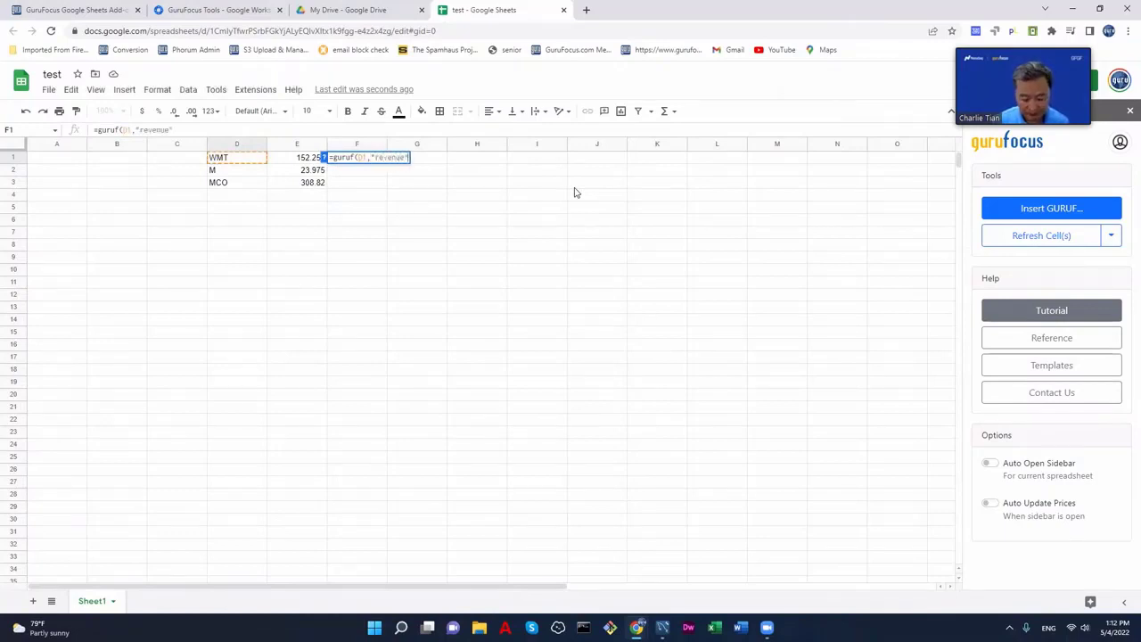
type(")")
key("Return")
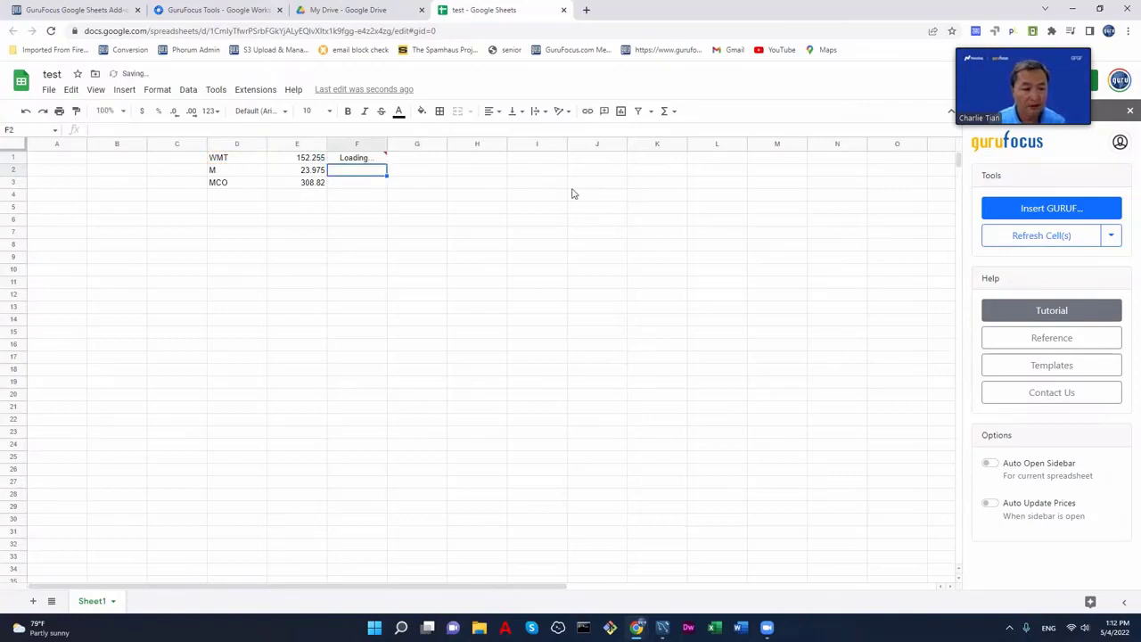
left_click(384, 160)
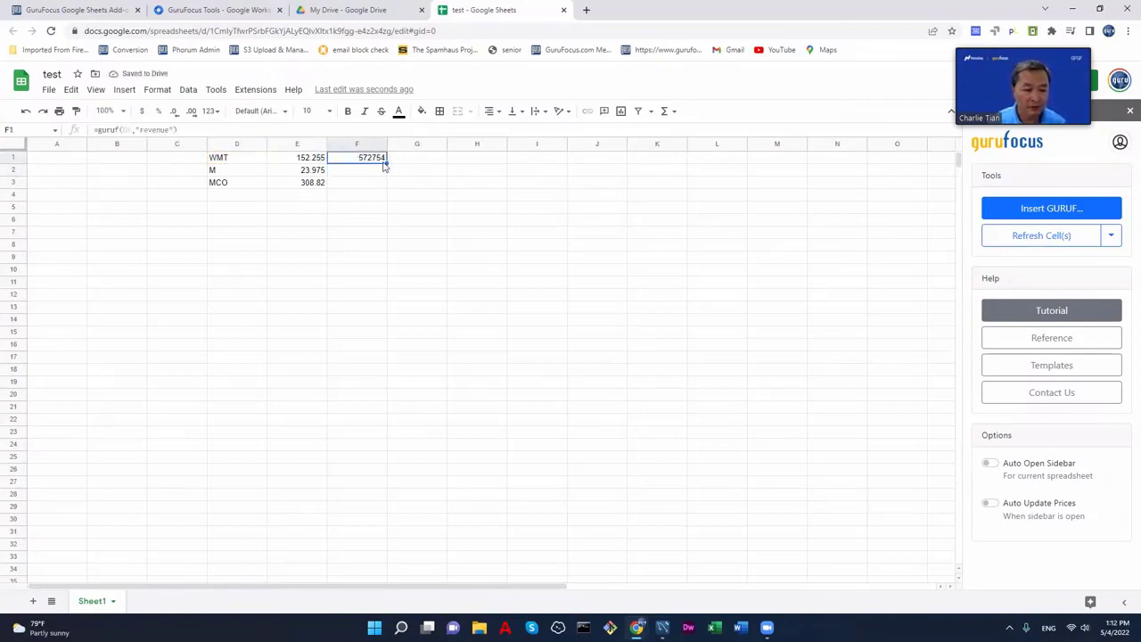
left_click_drag(387, 161, 390, 188)
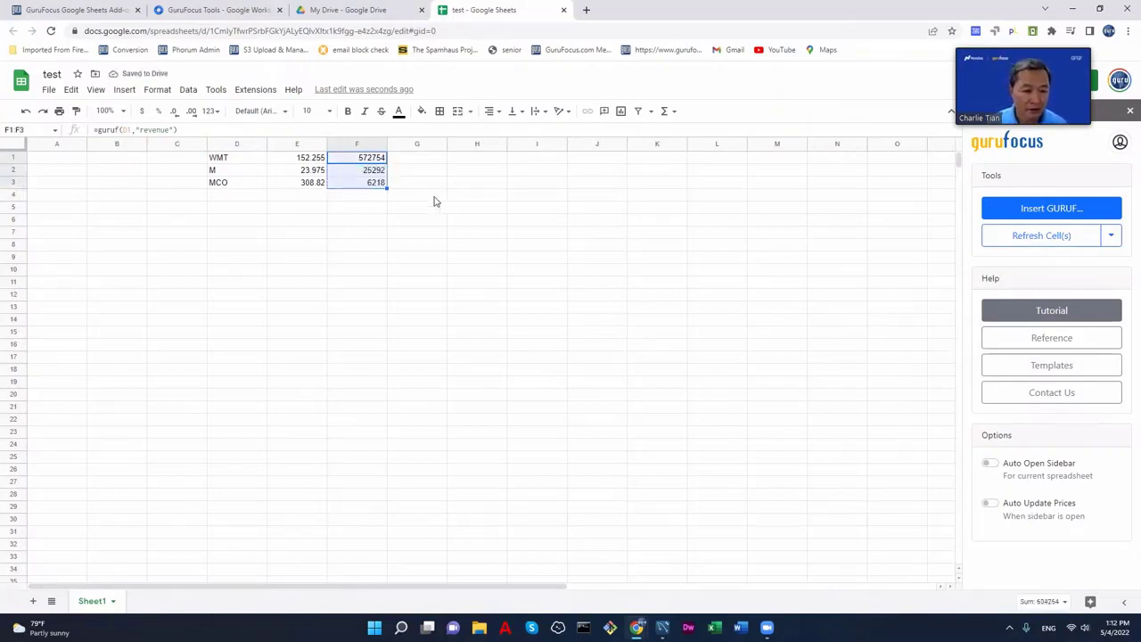
left_click(412, 161)
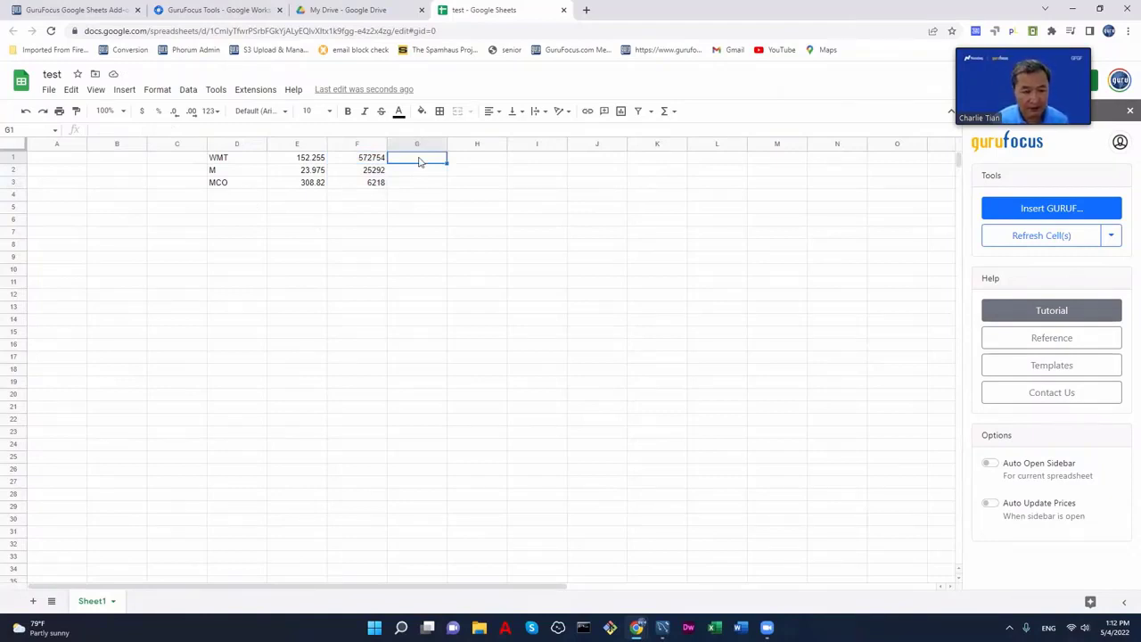
- Enter =guruf(D1,"income statement") in G1, spilling WMT's income statement into columns G and H
type("=guru")
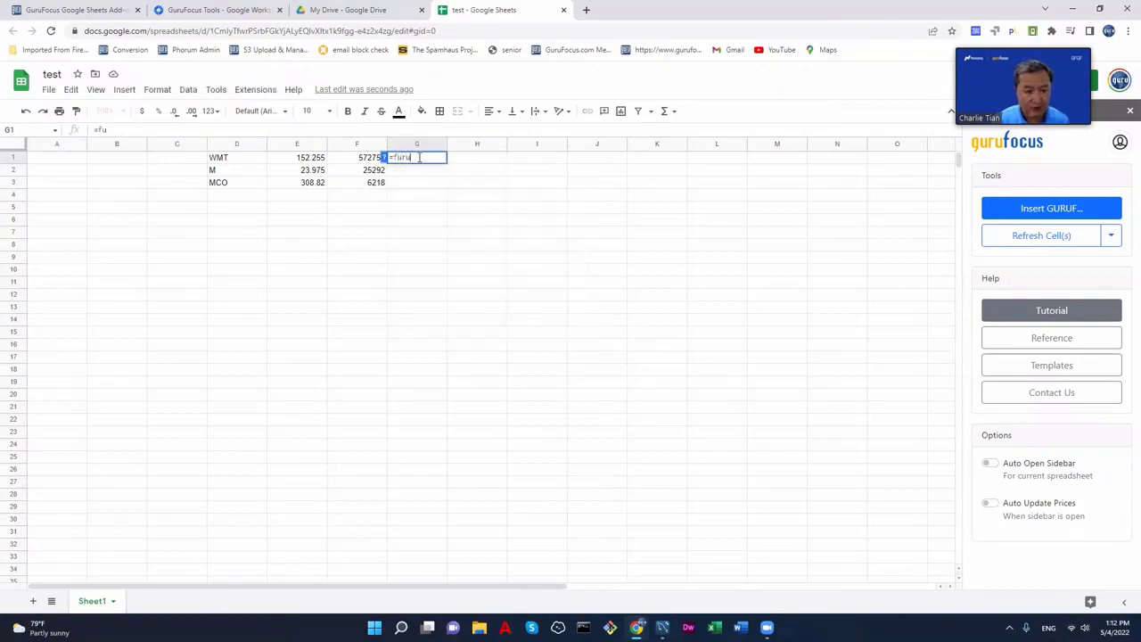
key("BackSpace")
key("BackSpace")
key("BackSpace")
key("BackSpace")
key("BackSpace")
type("=guru")
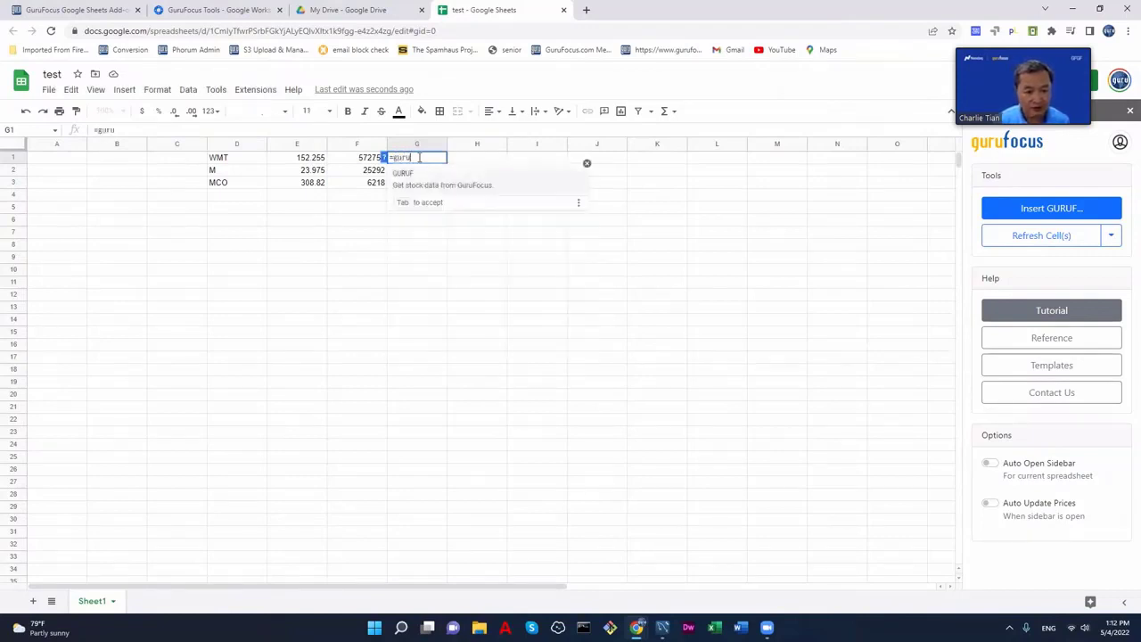
type("f(")
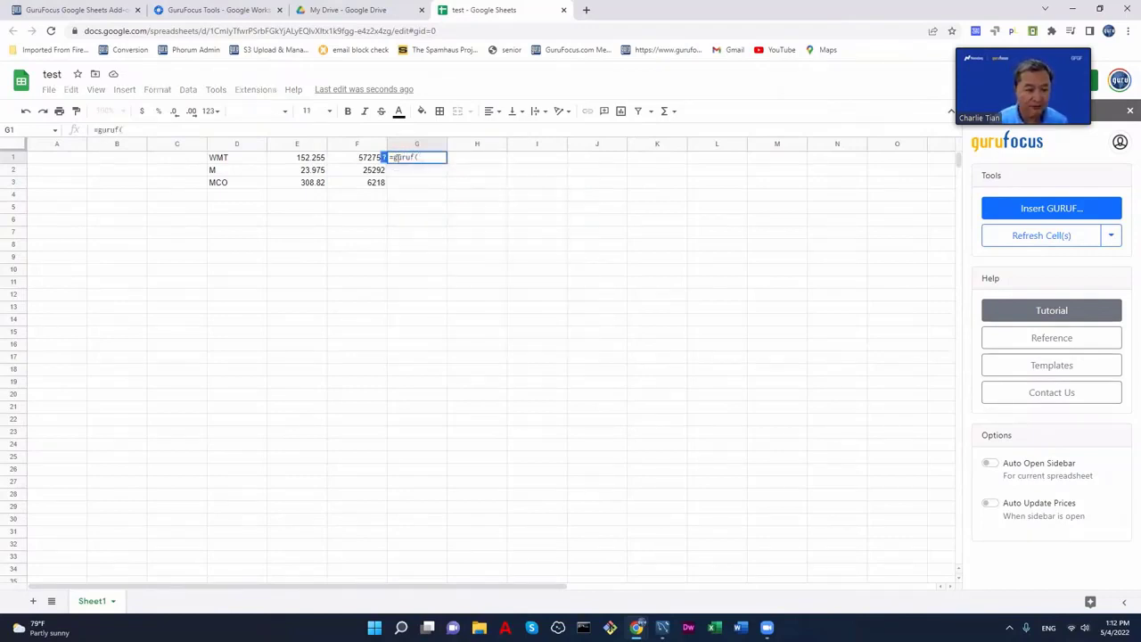
left_click(263, 163)
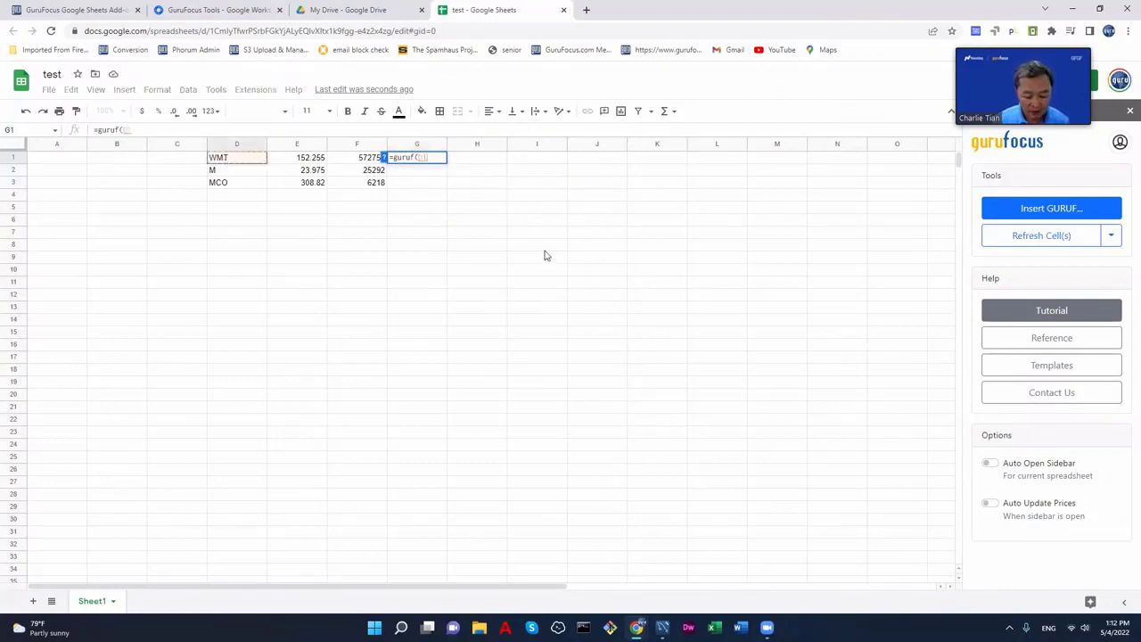
type(",")
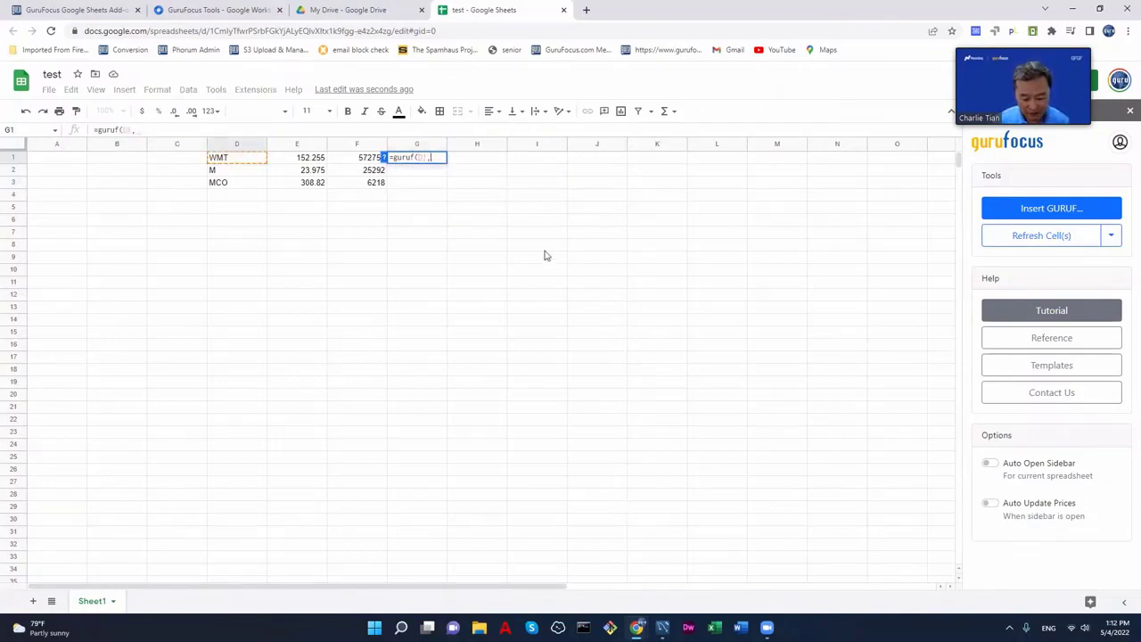
type("\"")
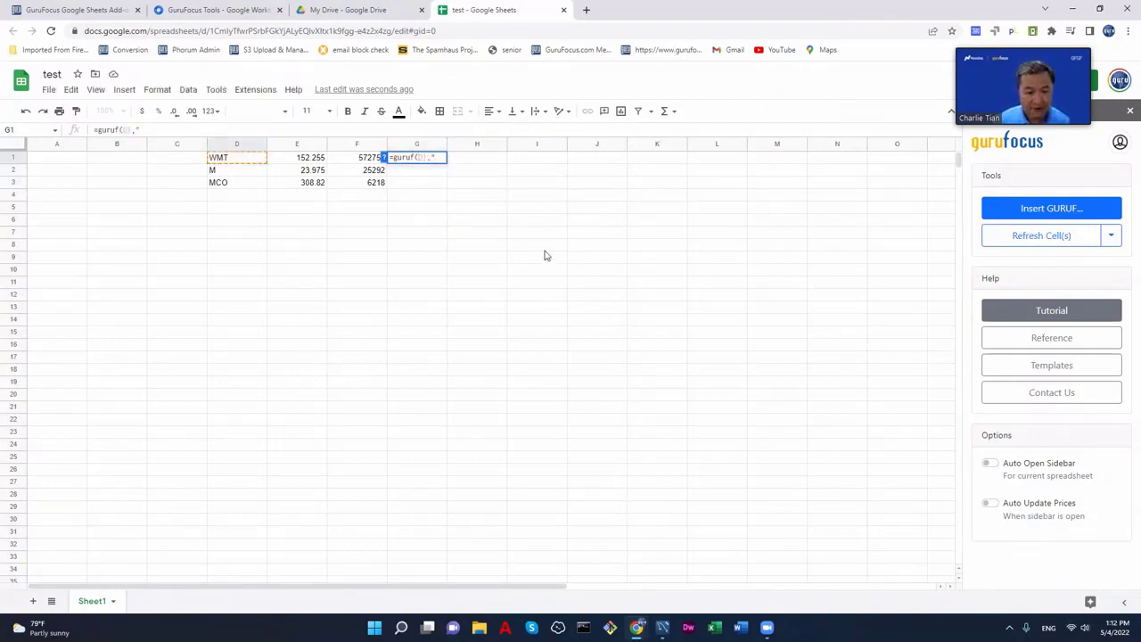
type("income st")
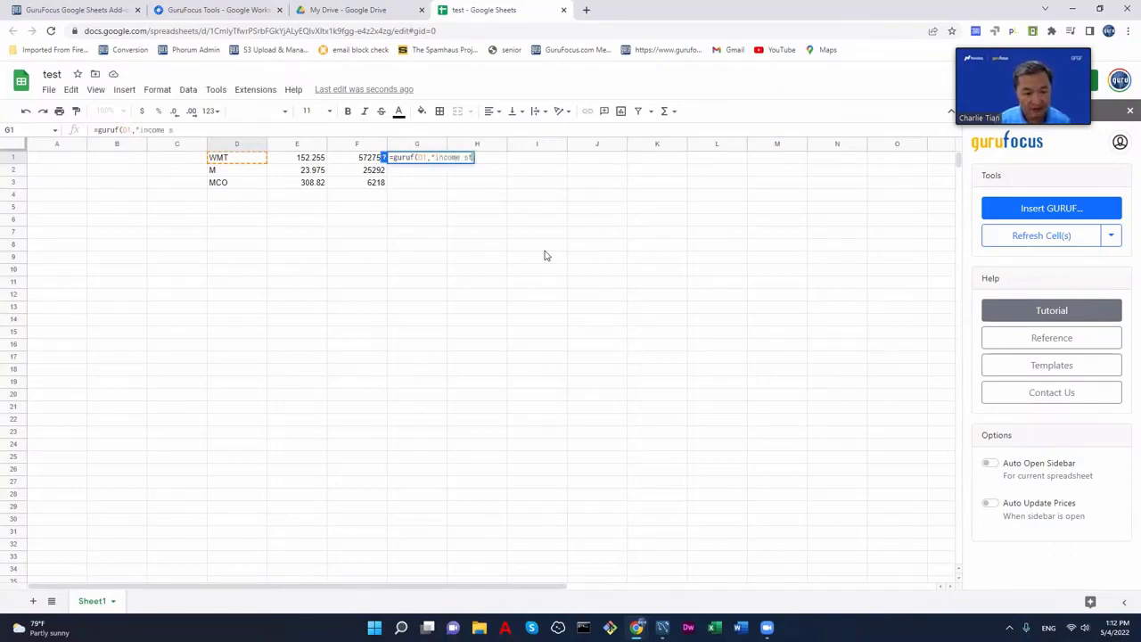
type("ateme")
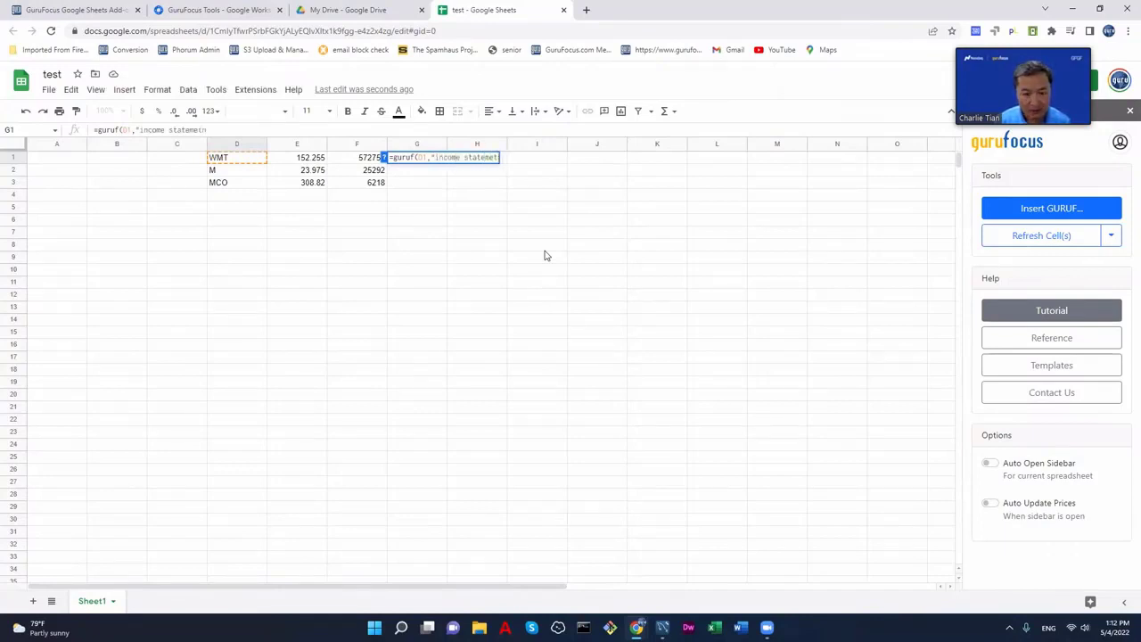
type("nt\"")
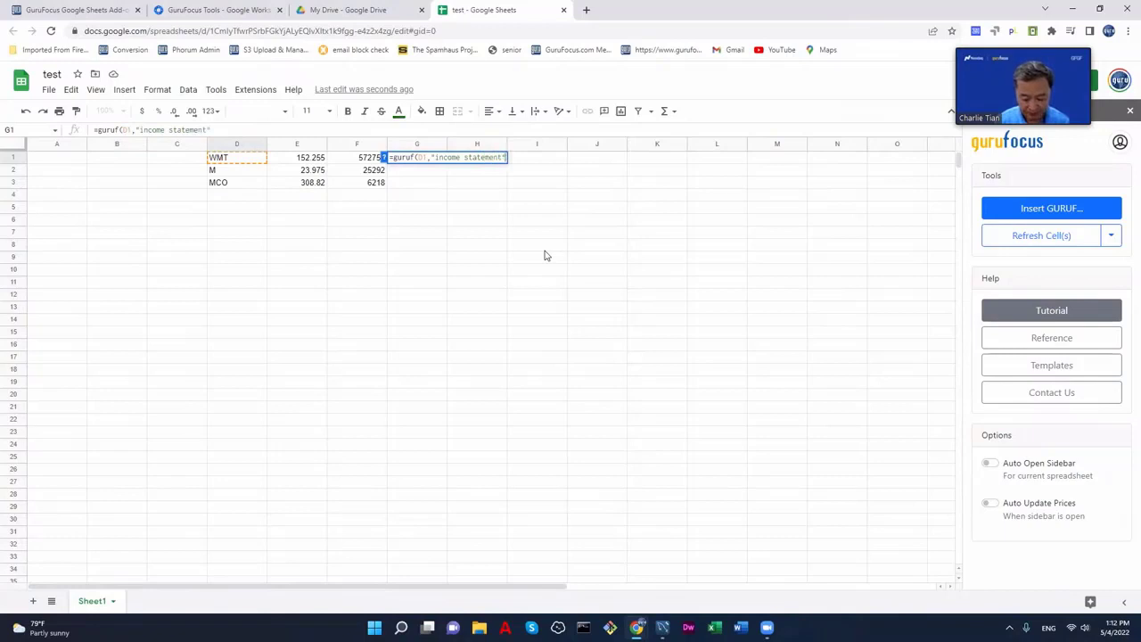
key("Return")
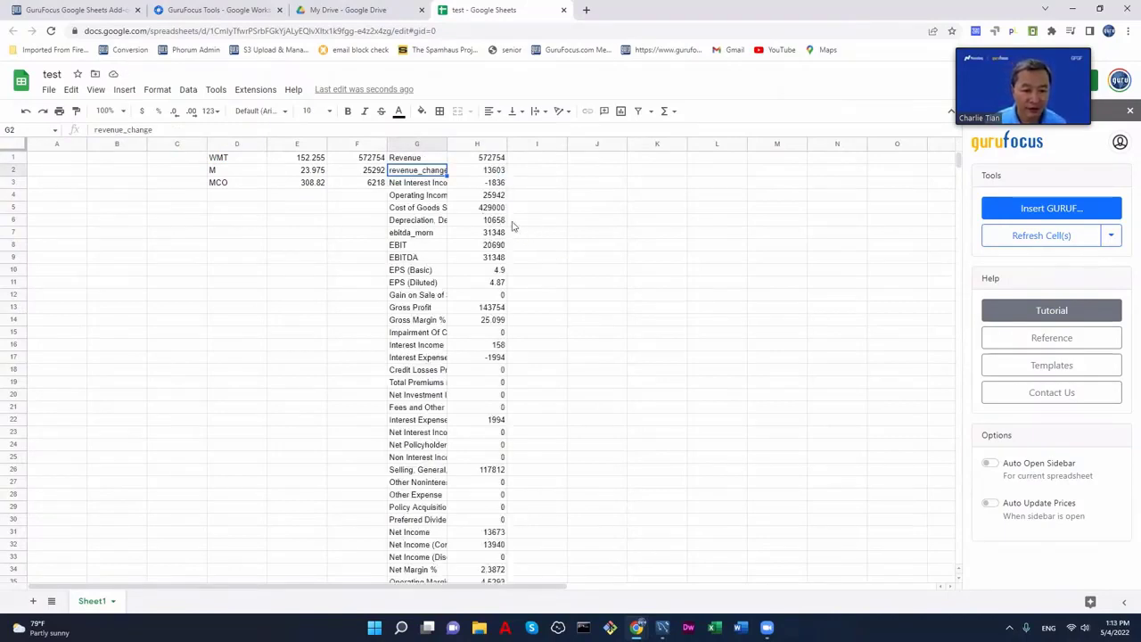
scroll(522, 229, "down", 2)
scroll(535, 239, "up", 2)
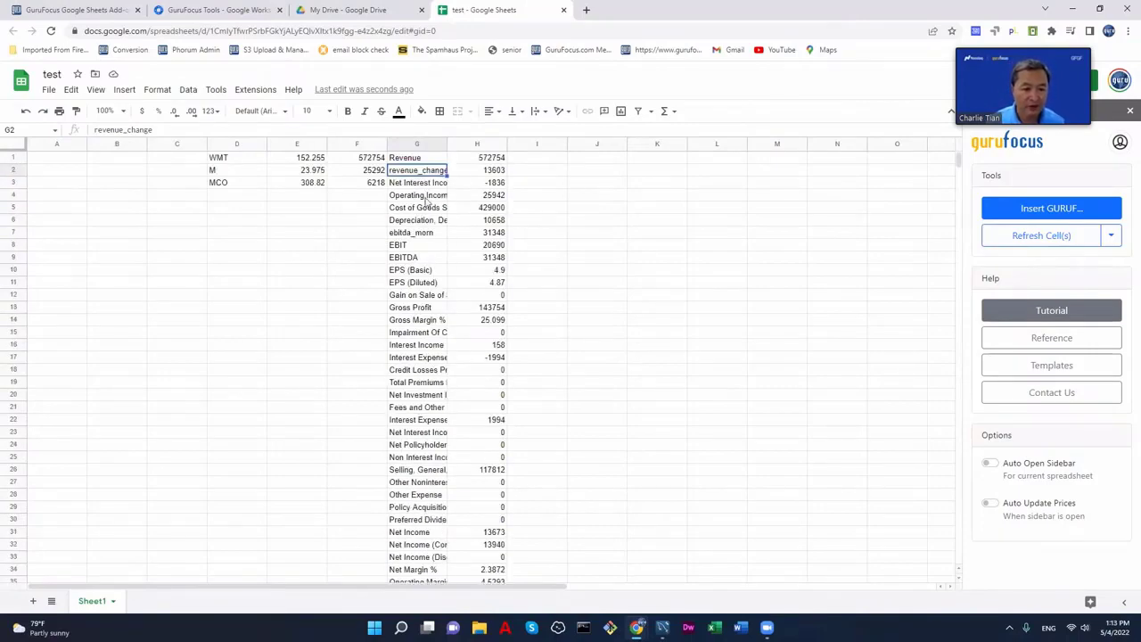
scroll(544, 258, "down", 4)
scroll(550, 277, "up", 4)
scroll(550, 278, "down", 12)
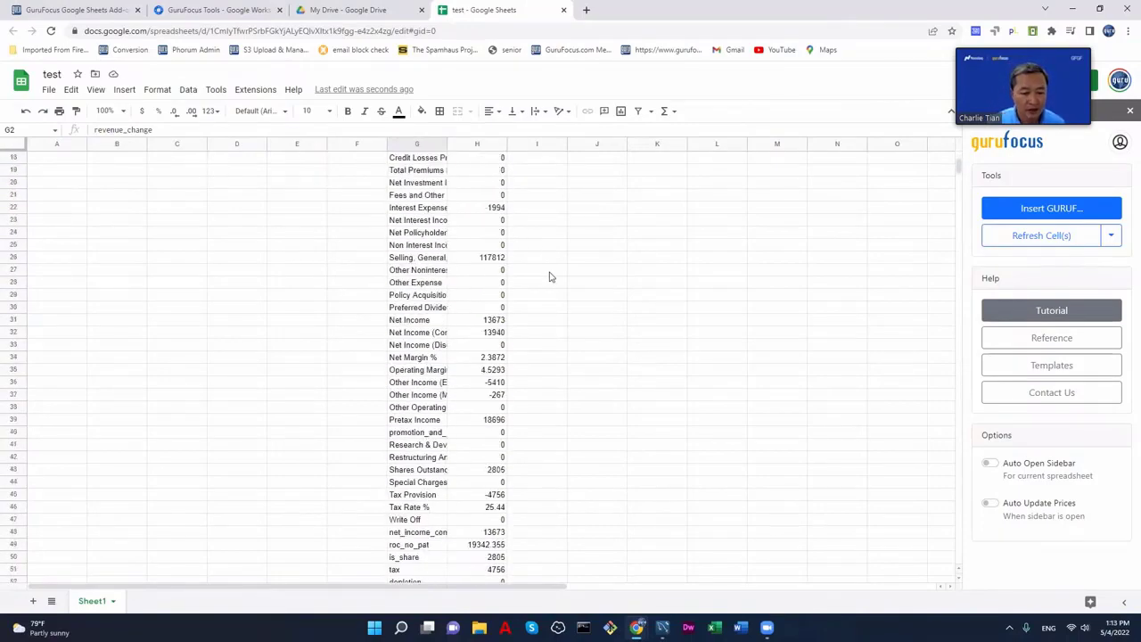
scroll(550, 278, "up", 6)
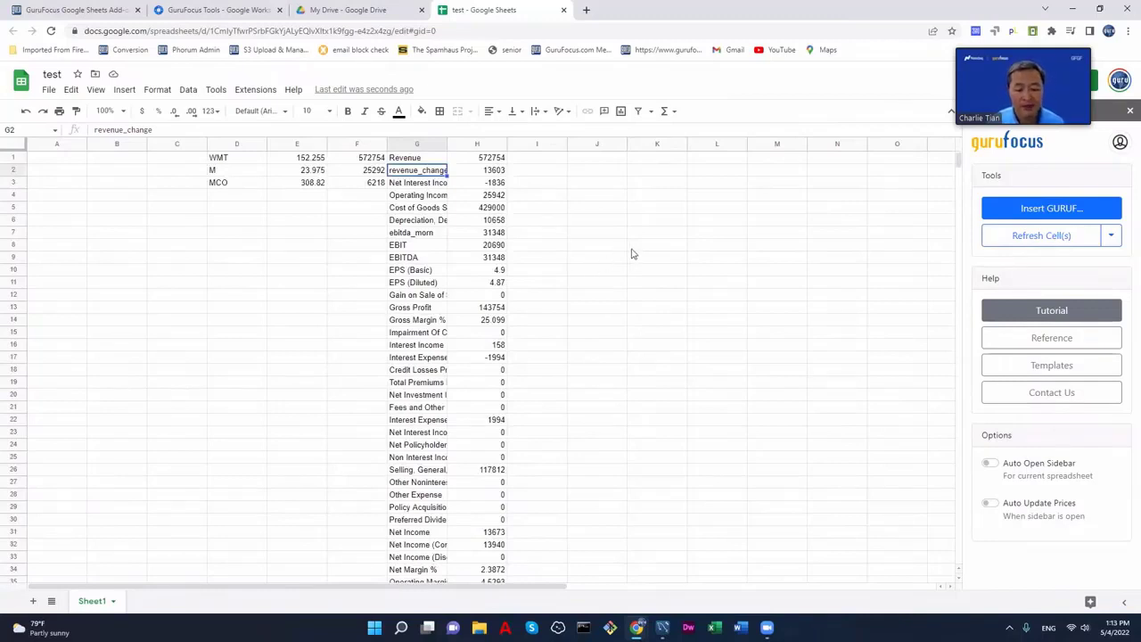
left_click(553, 185)
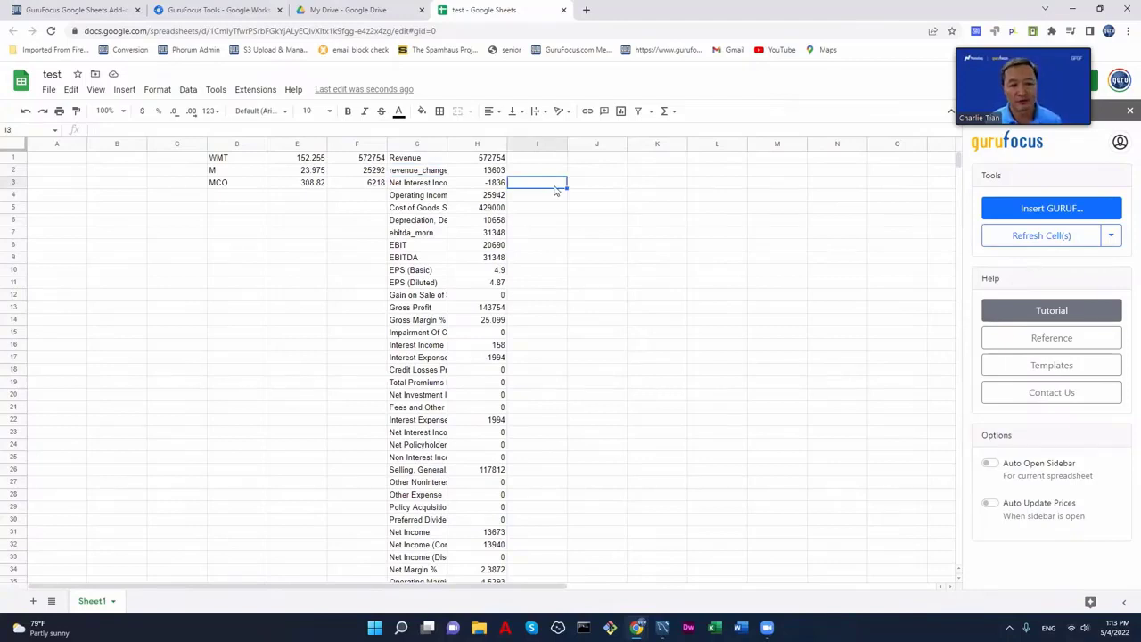
left_click(590, 162)
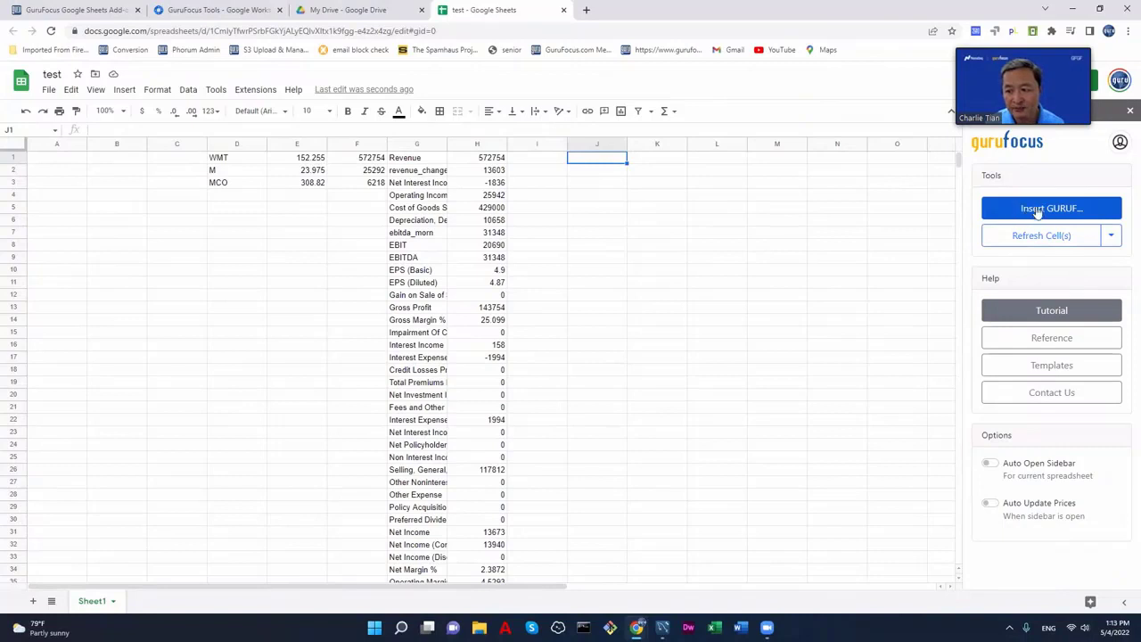
- Start a GURUF formula for ticker WMT, Income Statement, with date range -4
left_click(1036, 211)
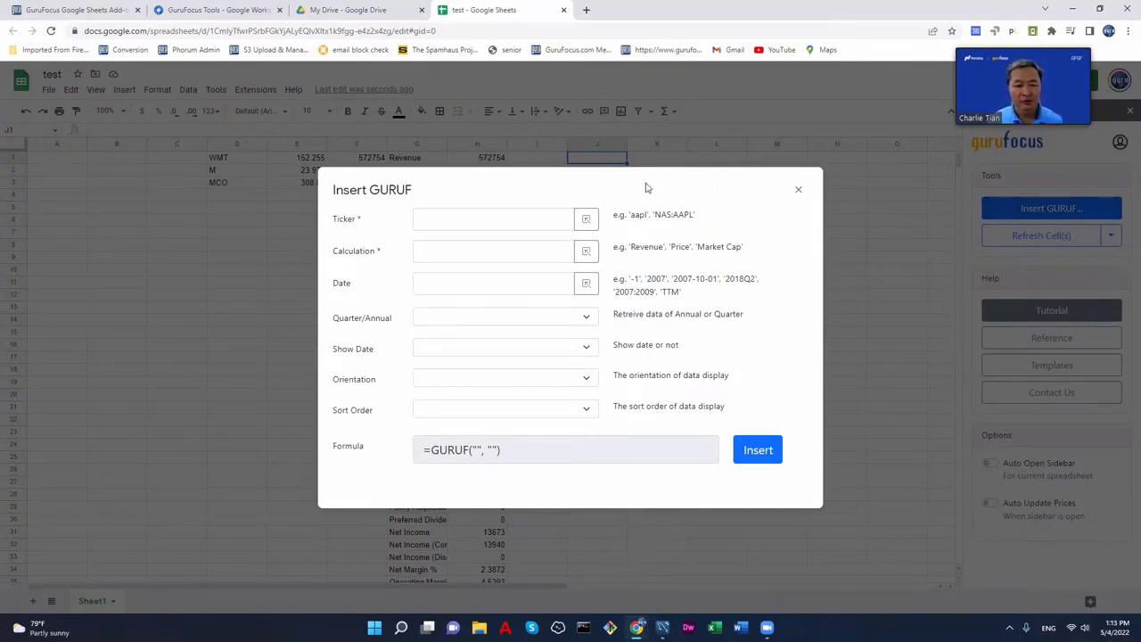
left_click(440, 223)
type("WMT")
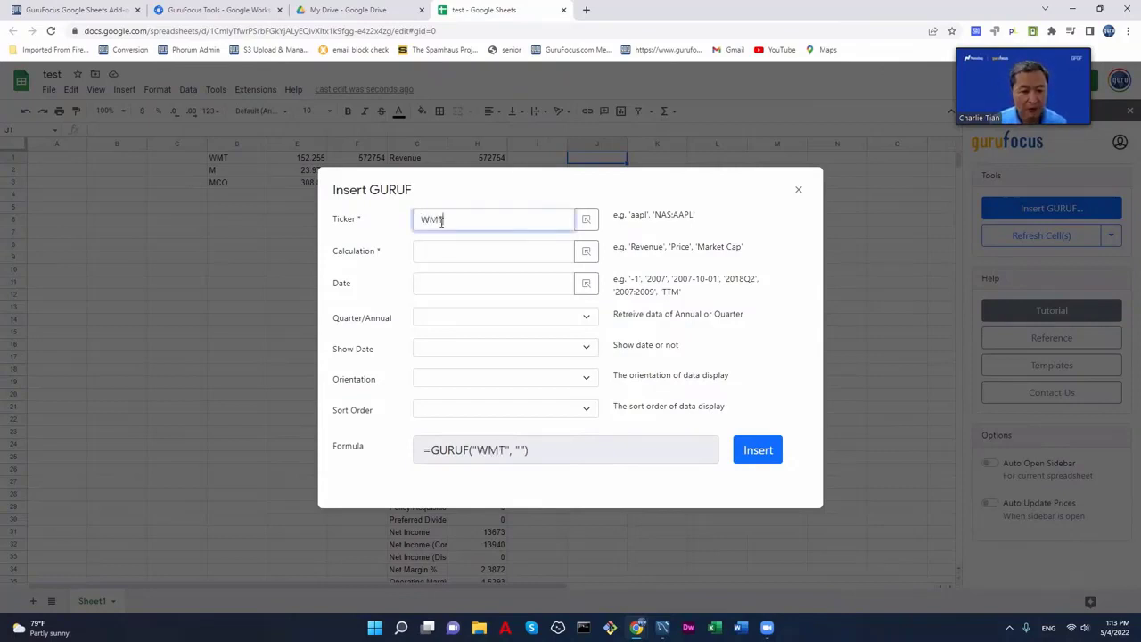
left_click(454, 257)
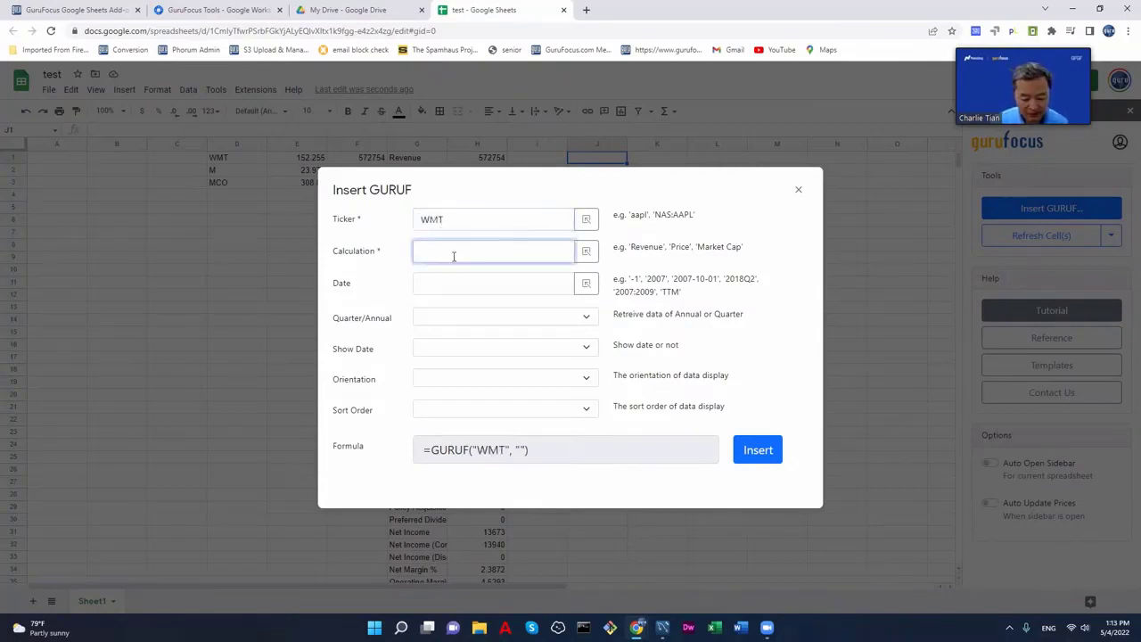
type("income st")
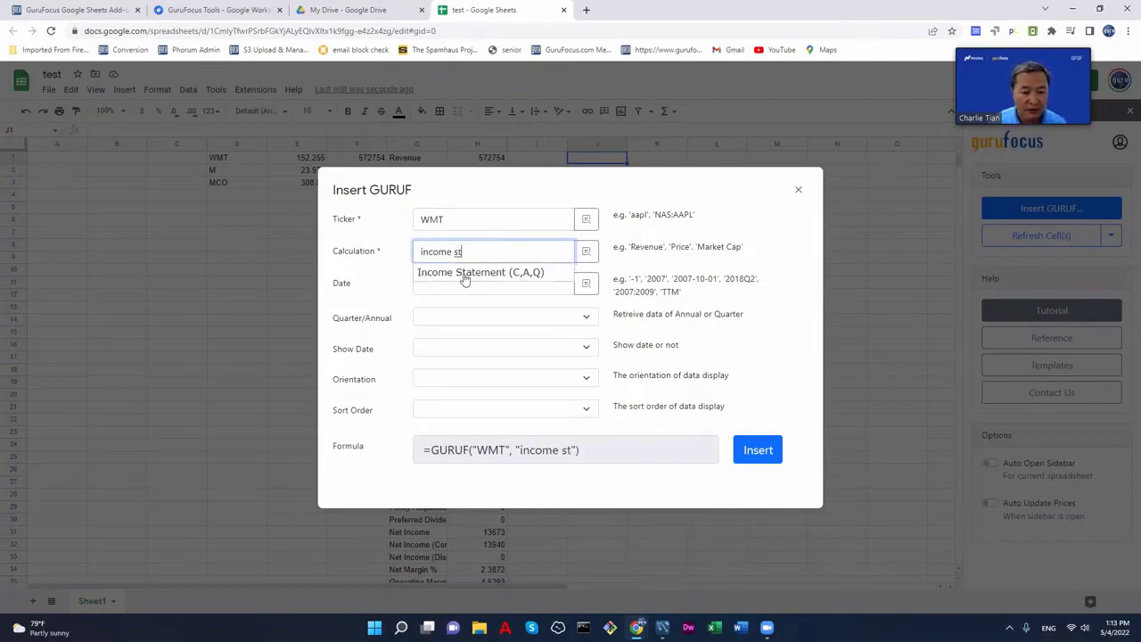
left_click(464, 273)
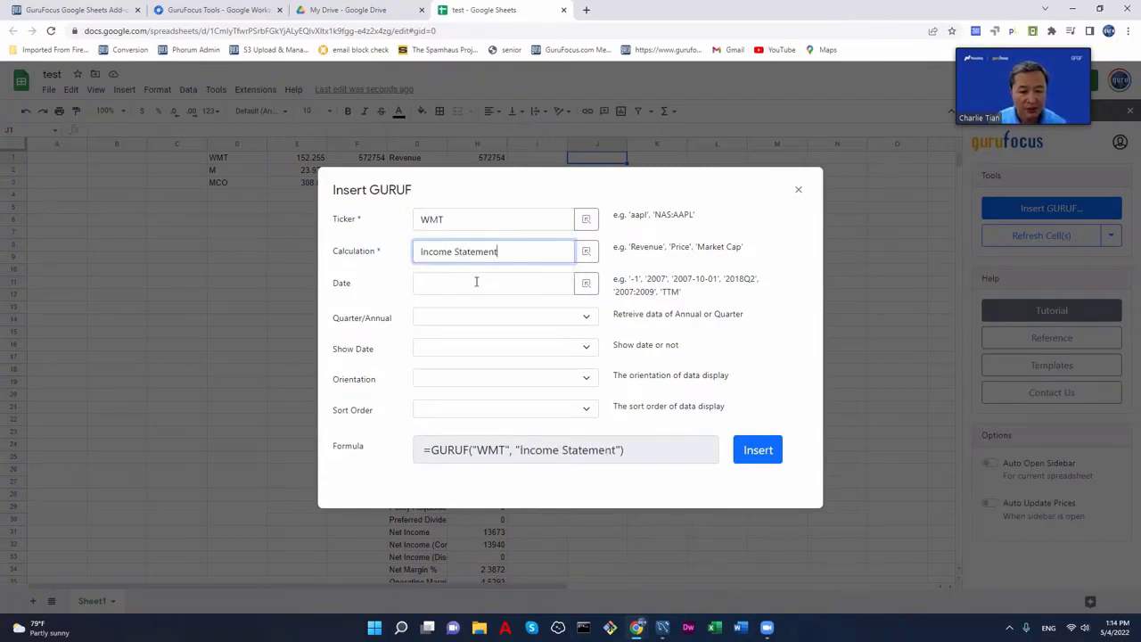
left_click(476, 281)
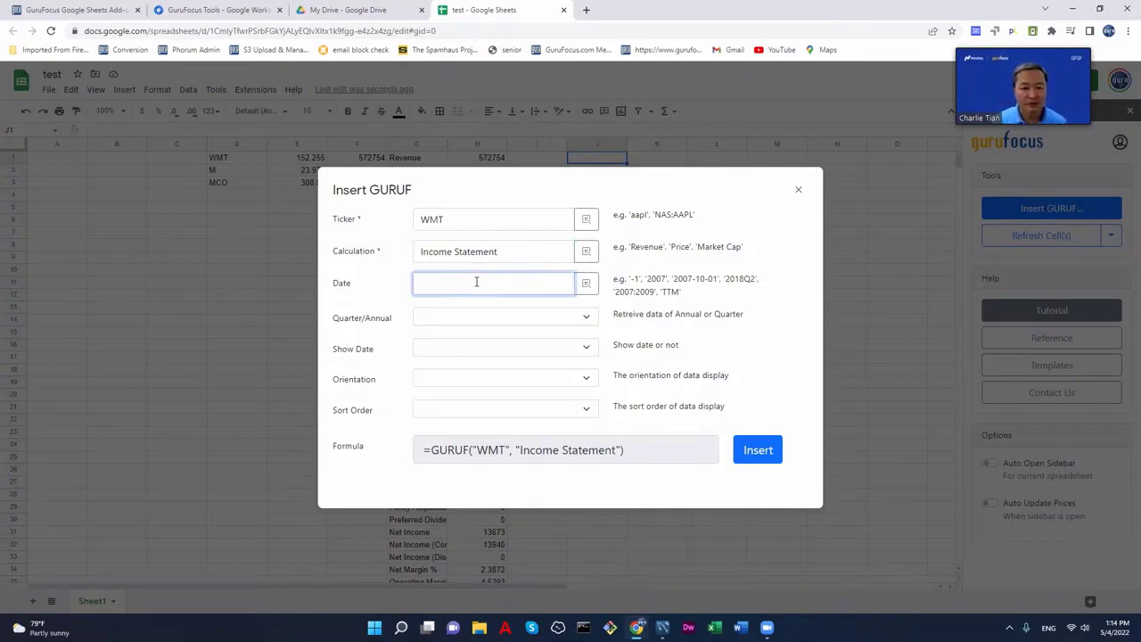
type("2015")
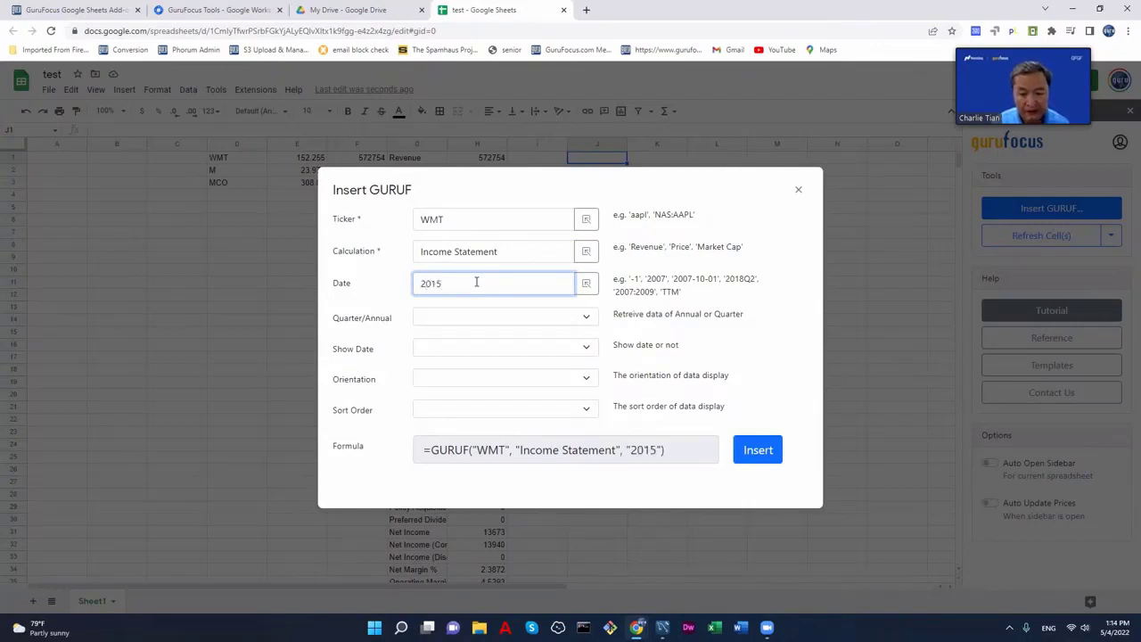
key("BackSpace")
key("BackSpace")
key("BackSpace")
key("BackSpace")
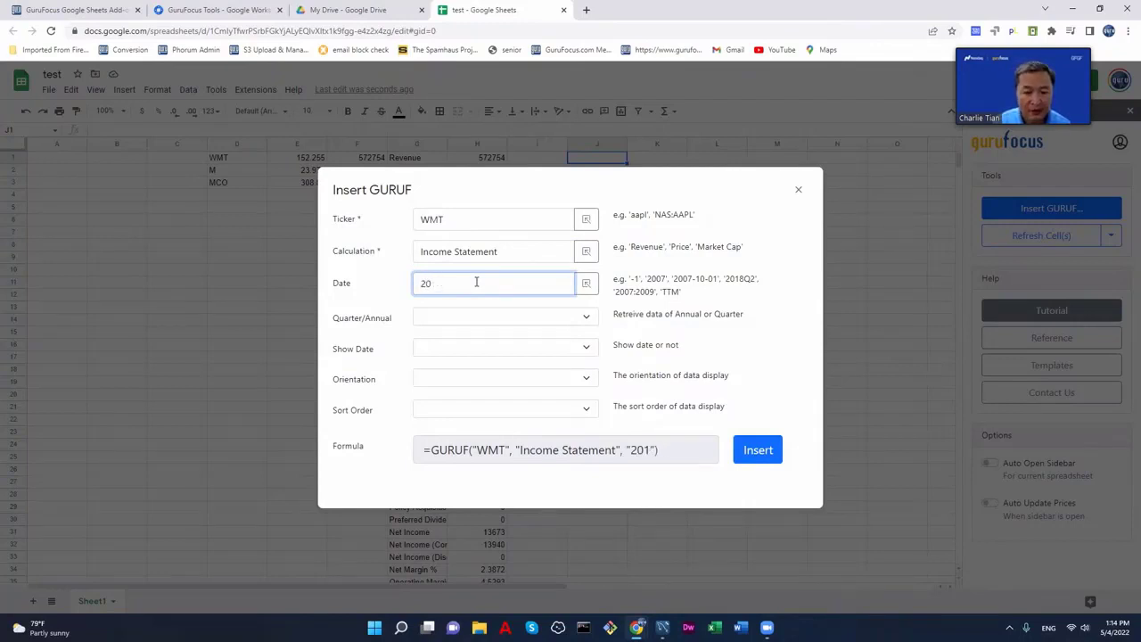
type("-")
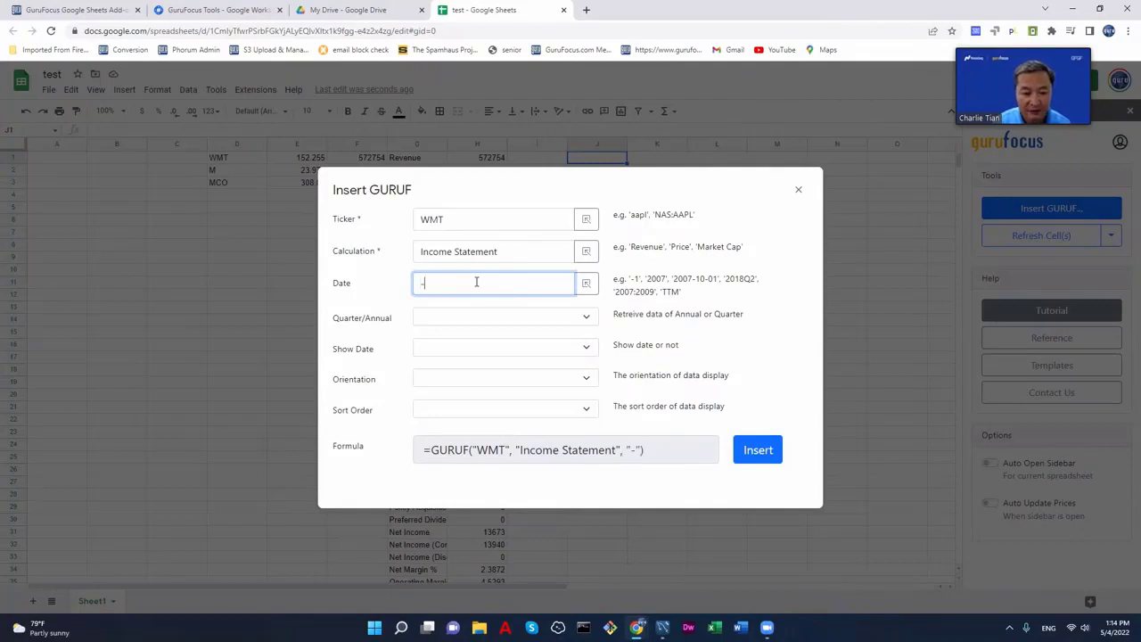
type("4")
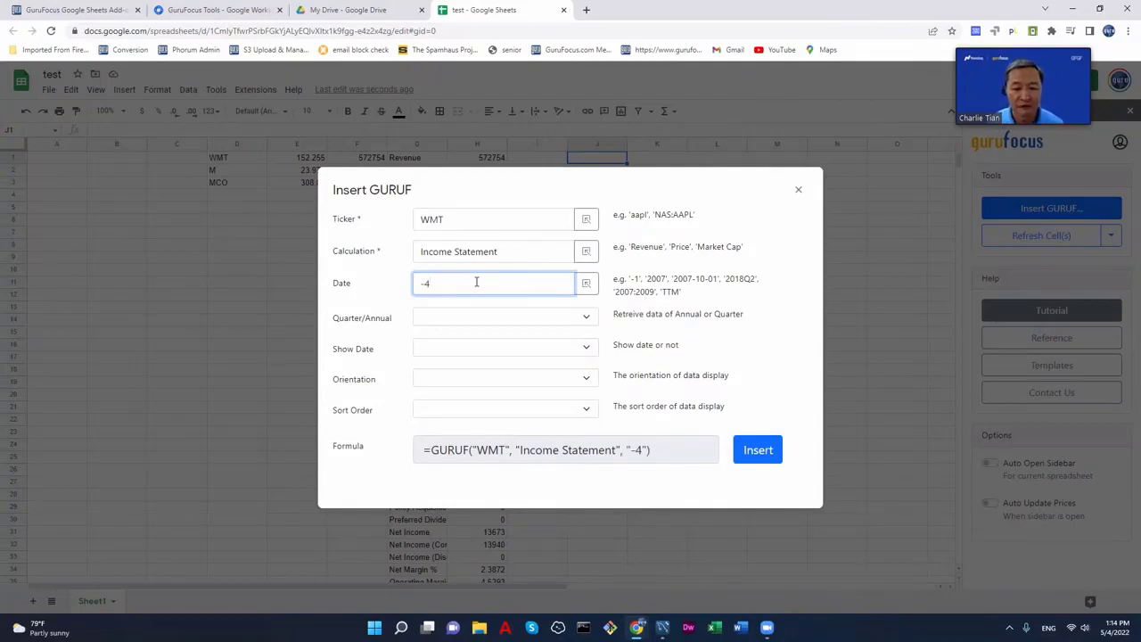
- Choose annual data with dates shown, Vertical orientation and Ascending sort, and insert it into J1
left_click(522, 319)
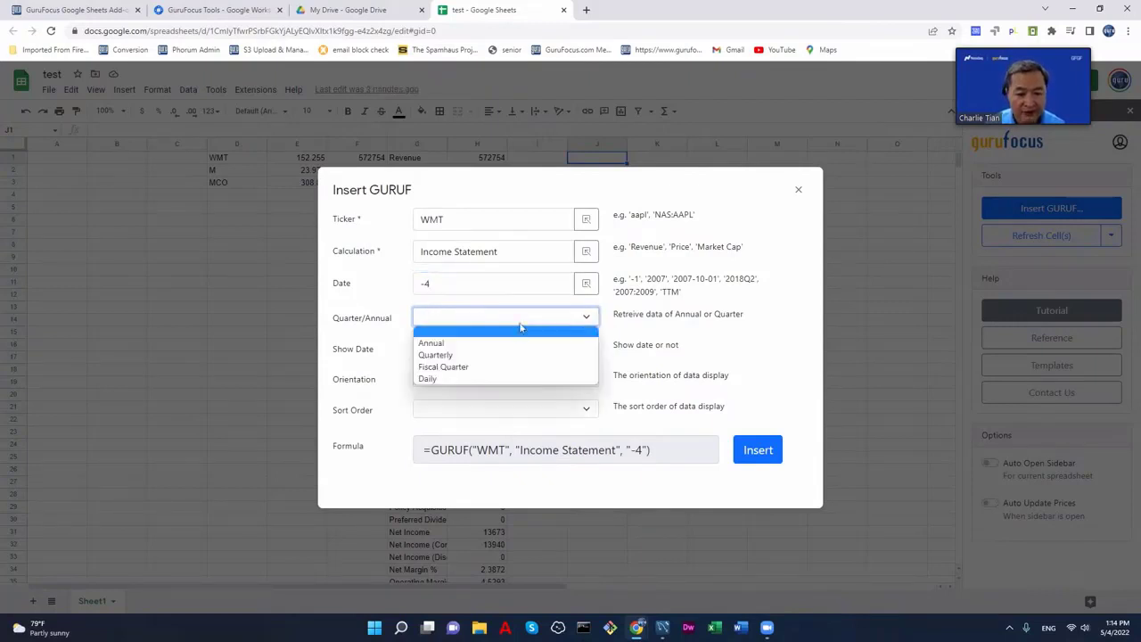
left_click(507, 342)
left_click(548, 354)
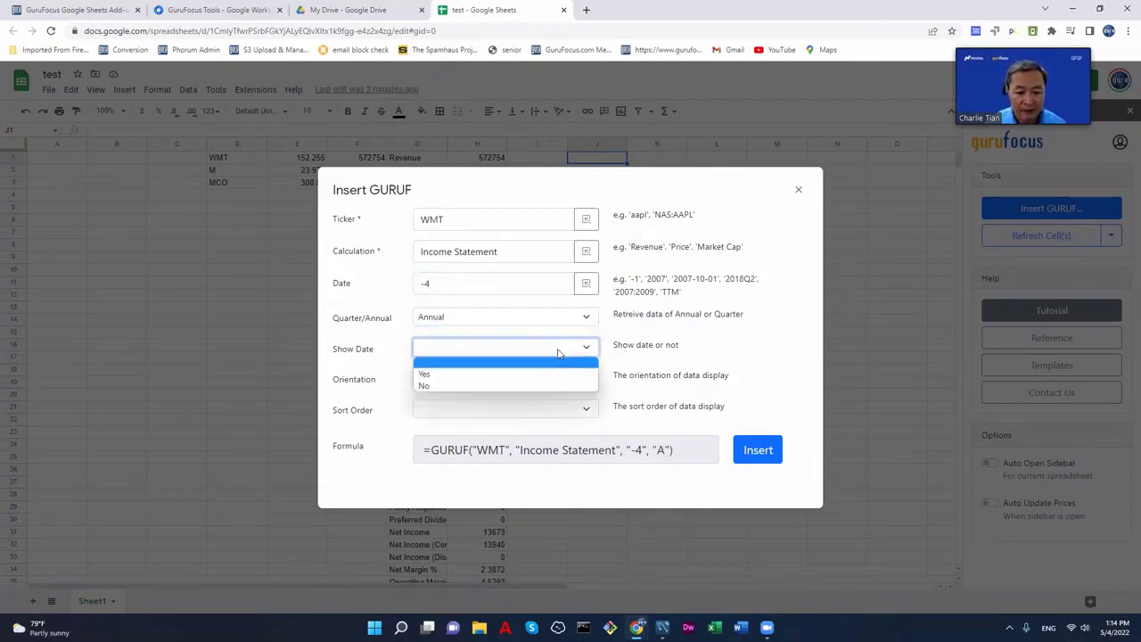
left_click(547, 377)
left_click(550, 378)
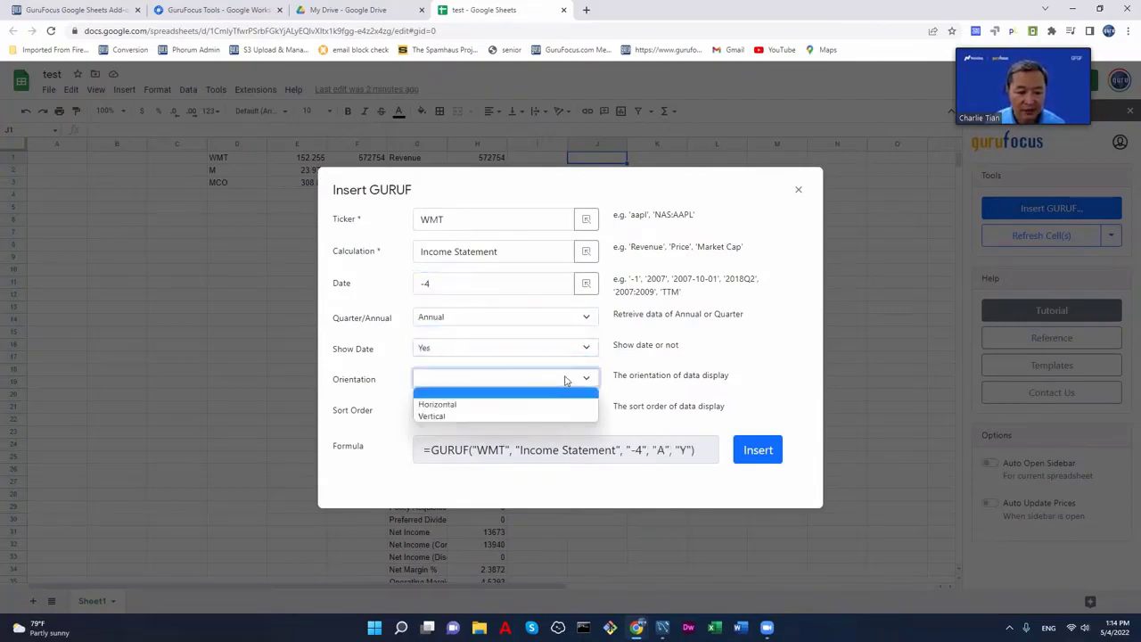
left_click(556, 417)
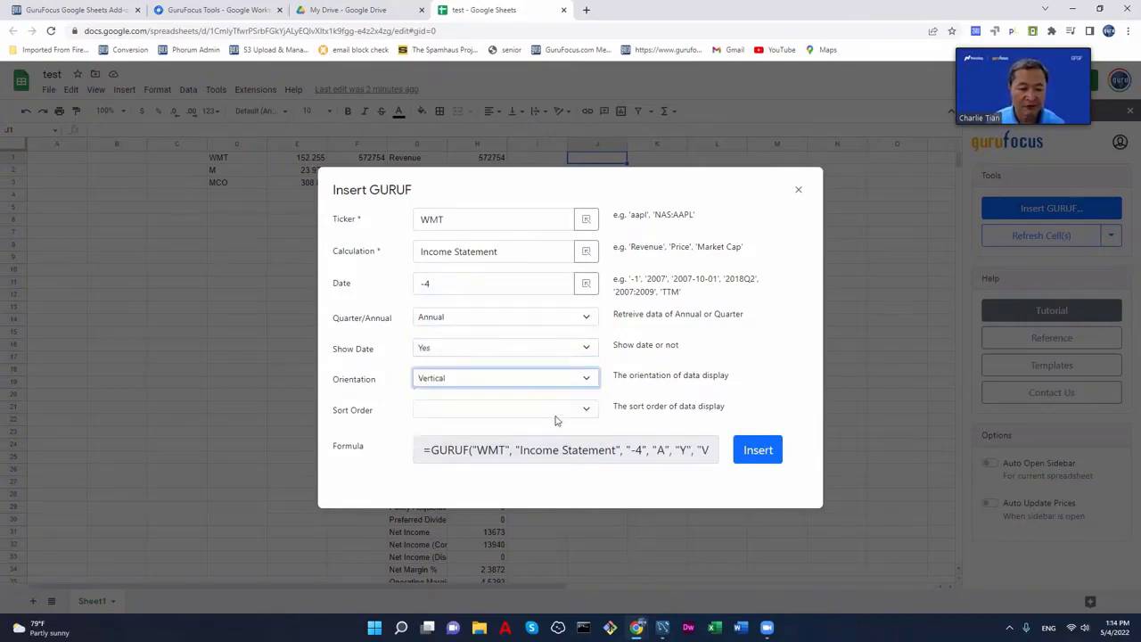
left_click(585, 411)
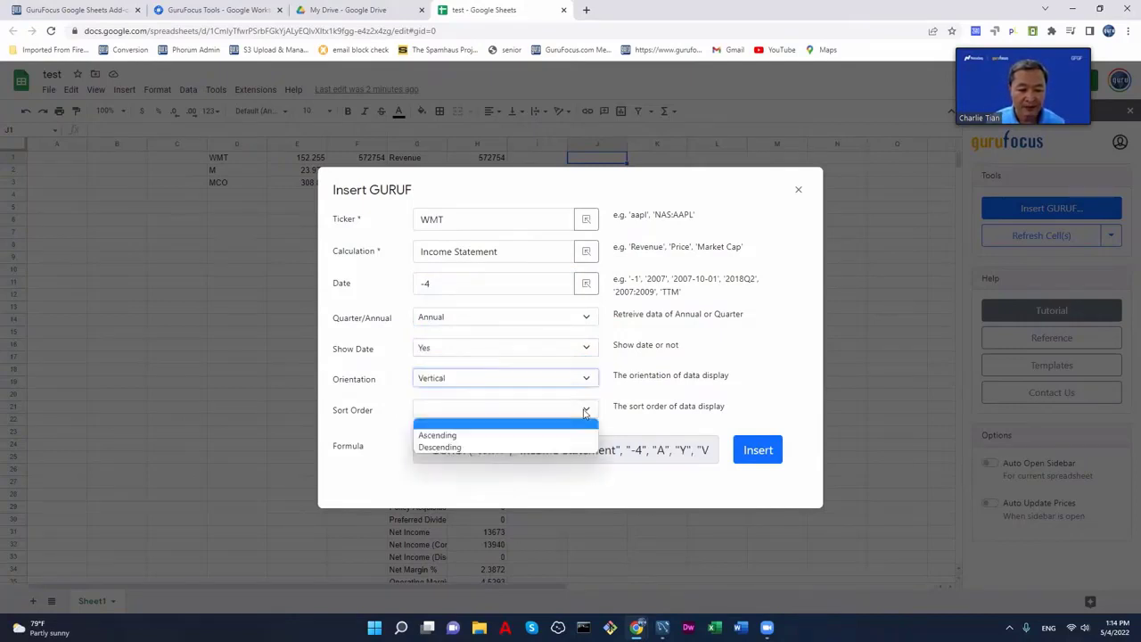
left_click(539, 435)
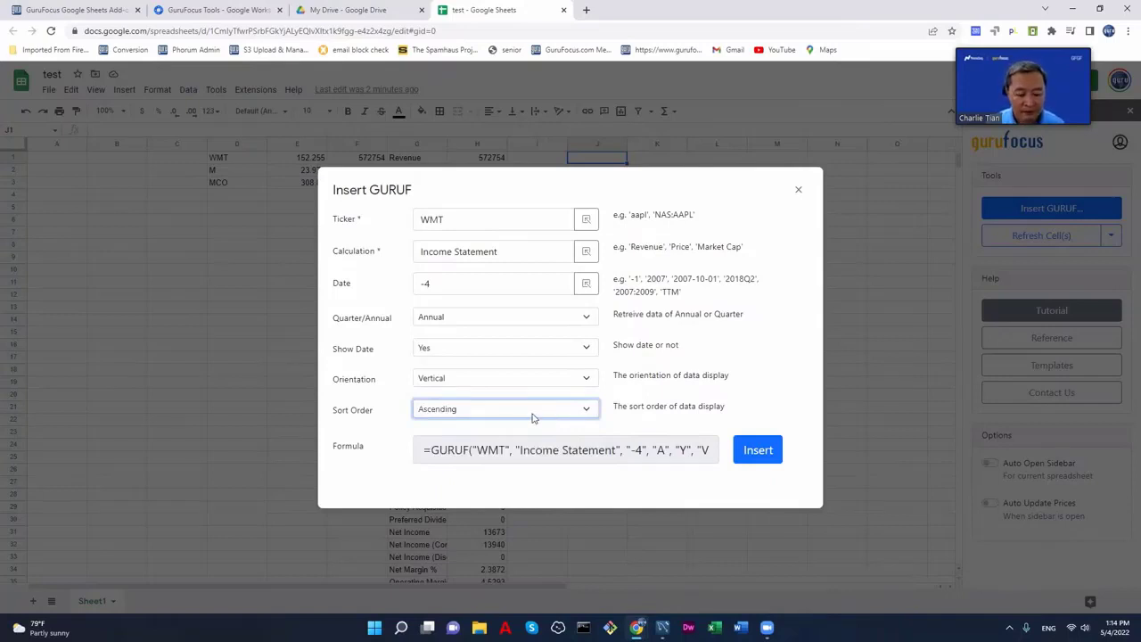
left_click(756, 451)
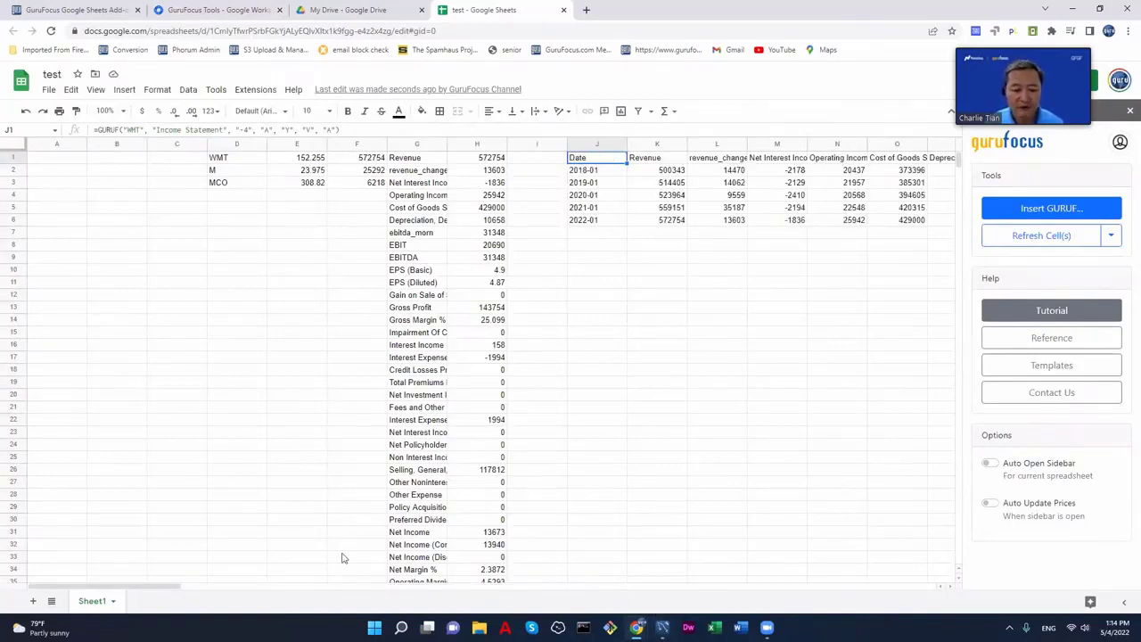
- Rebuild J1's WMT GURUF formula with Horizontal orientation so years run across columns
mouse_move(181, 589)
left_mouse_down()
mouse_move(414, 588)
mouse_move(184, 586)
left_mouse_up()
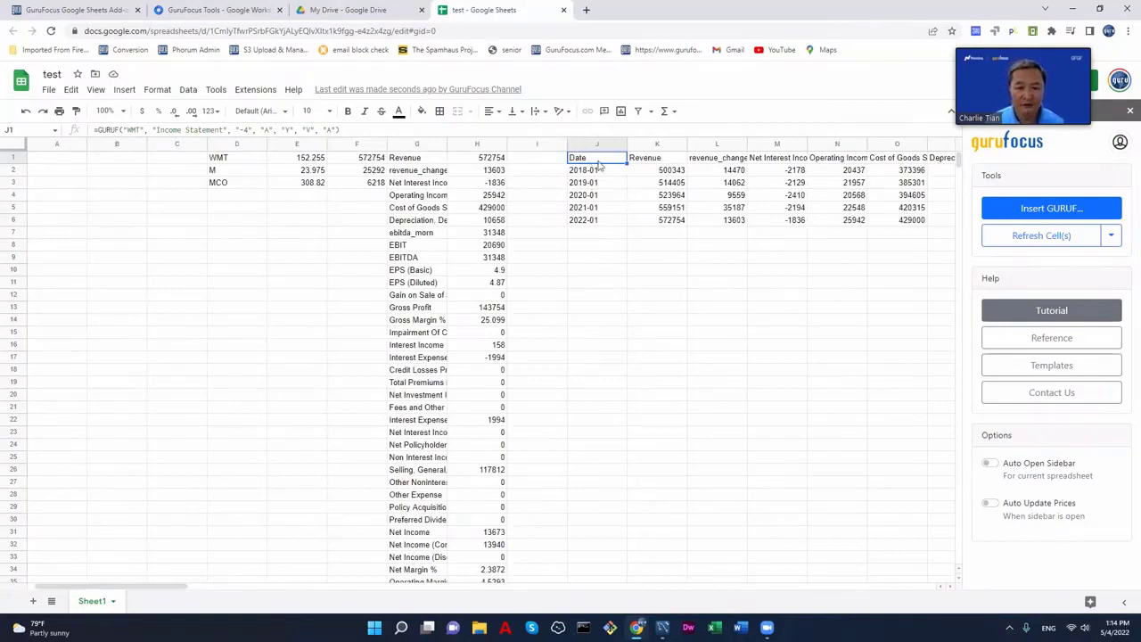
left_click(1027, 212)
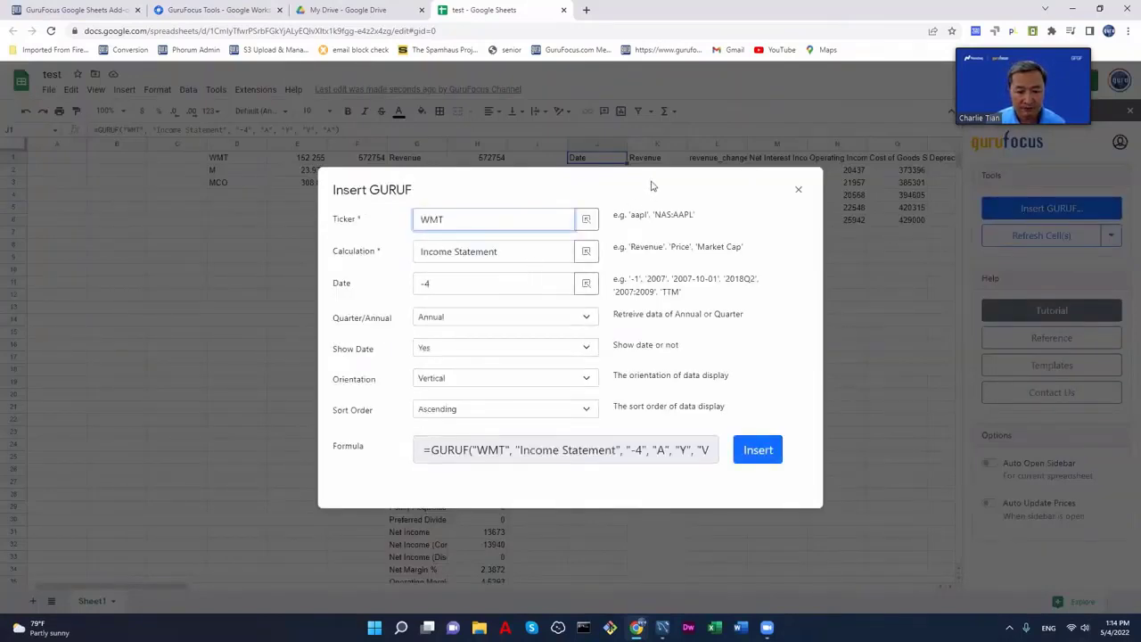
left_click(557, 412)
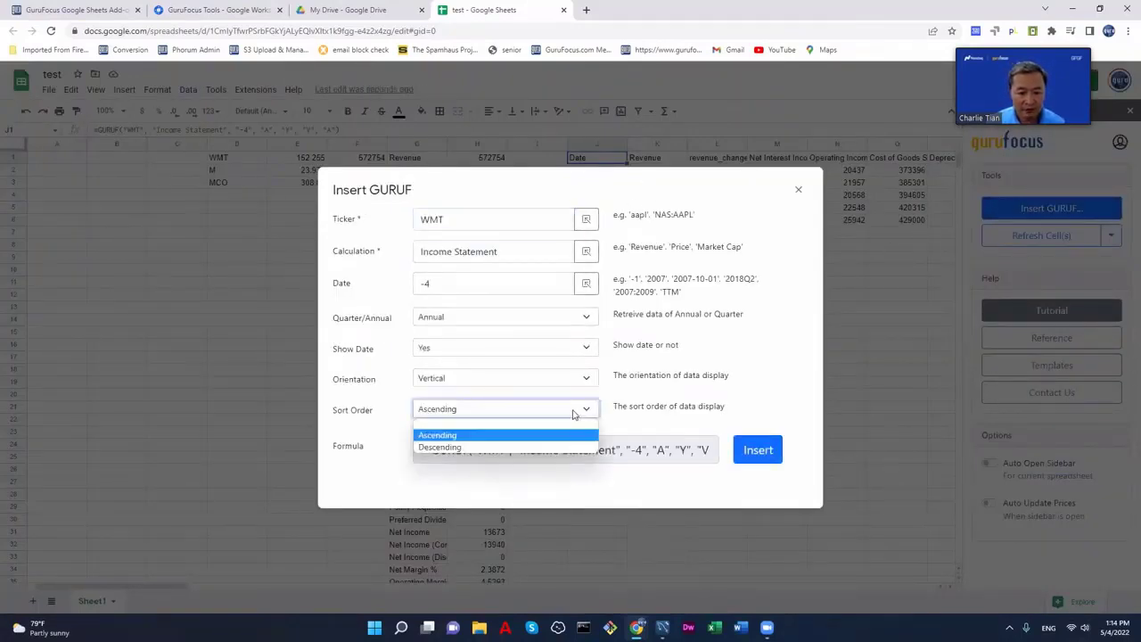
left_click(573, 379)
left_click(544, 406)
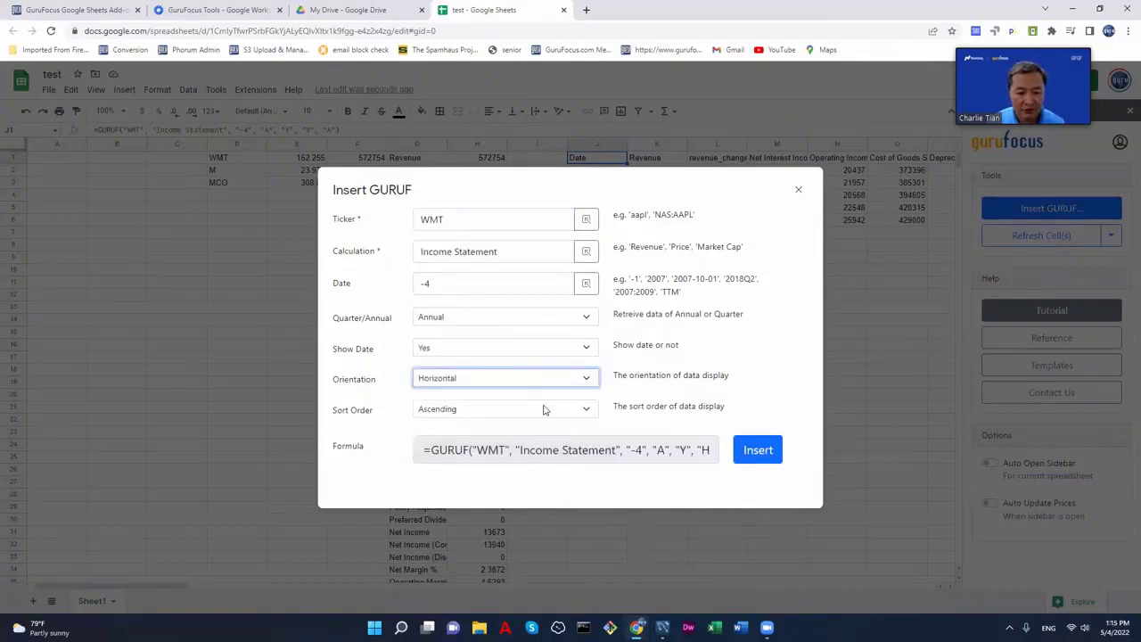
left_click(757, 451)
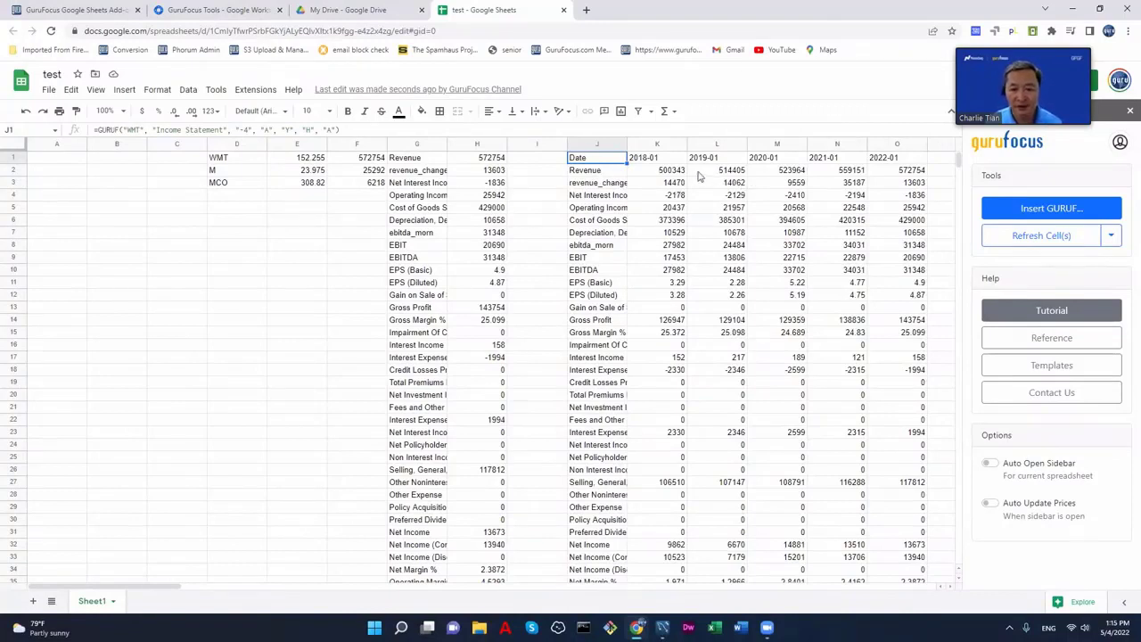
left_click(657, 160)
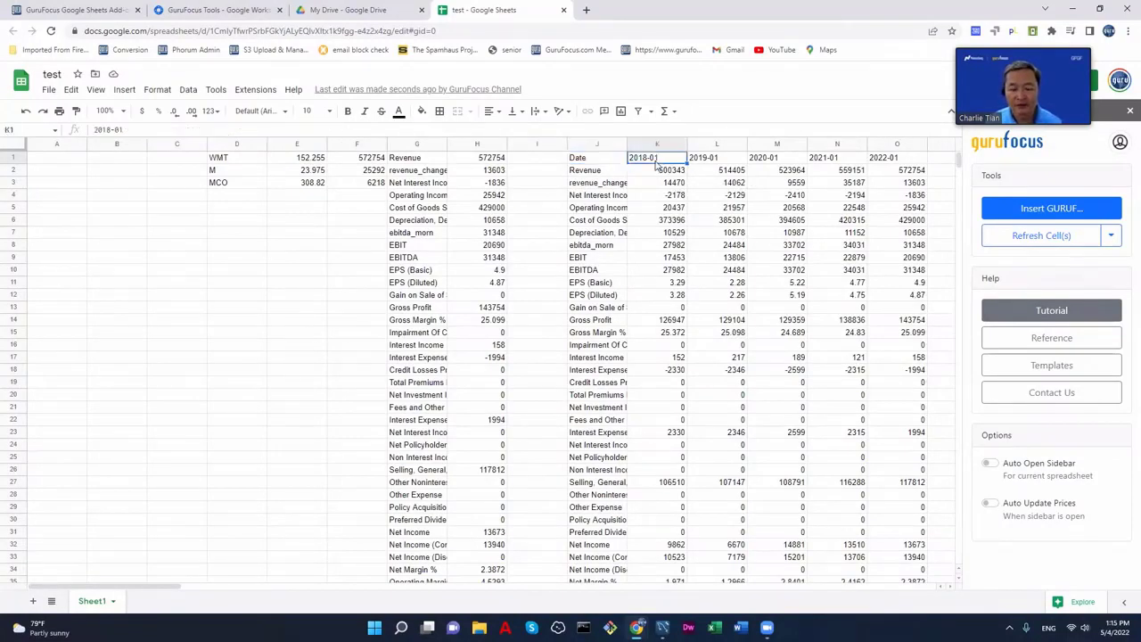
left_click(743, 161)
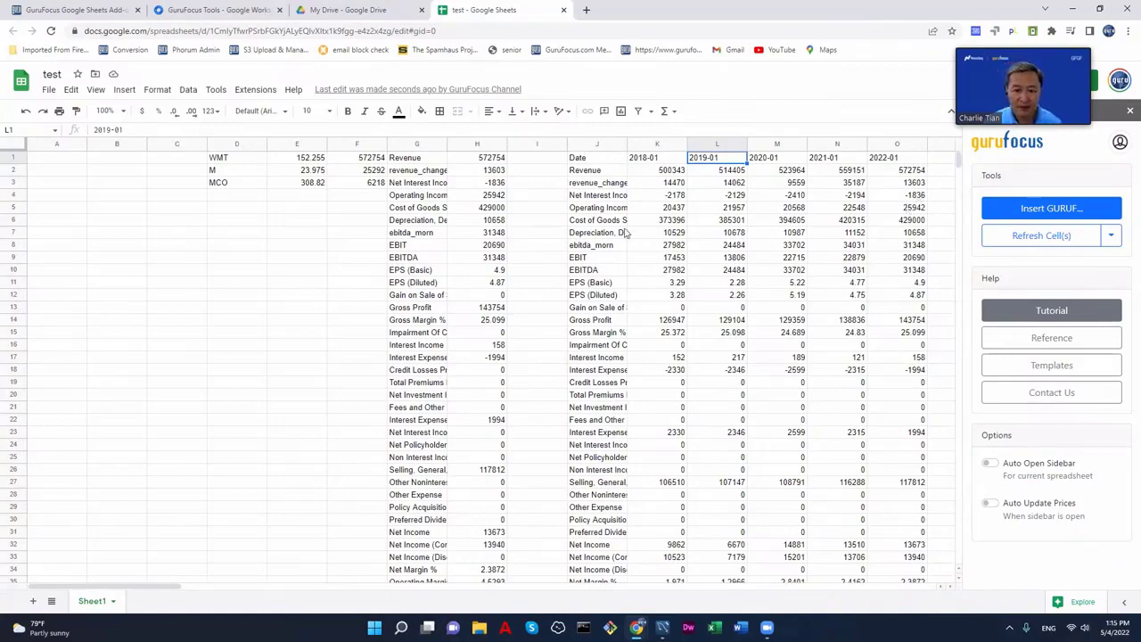
scroll(625, 233, "down", 15)
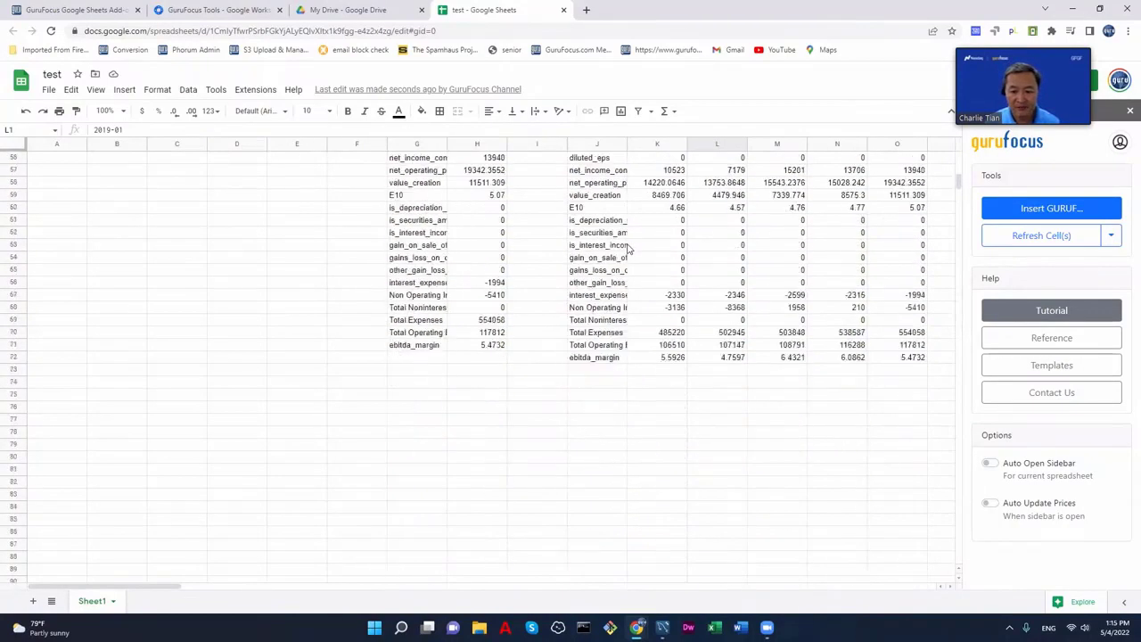
scroll(627, 247, "up", 15)
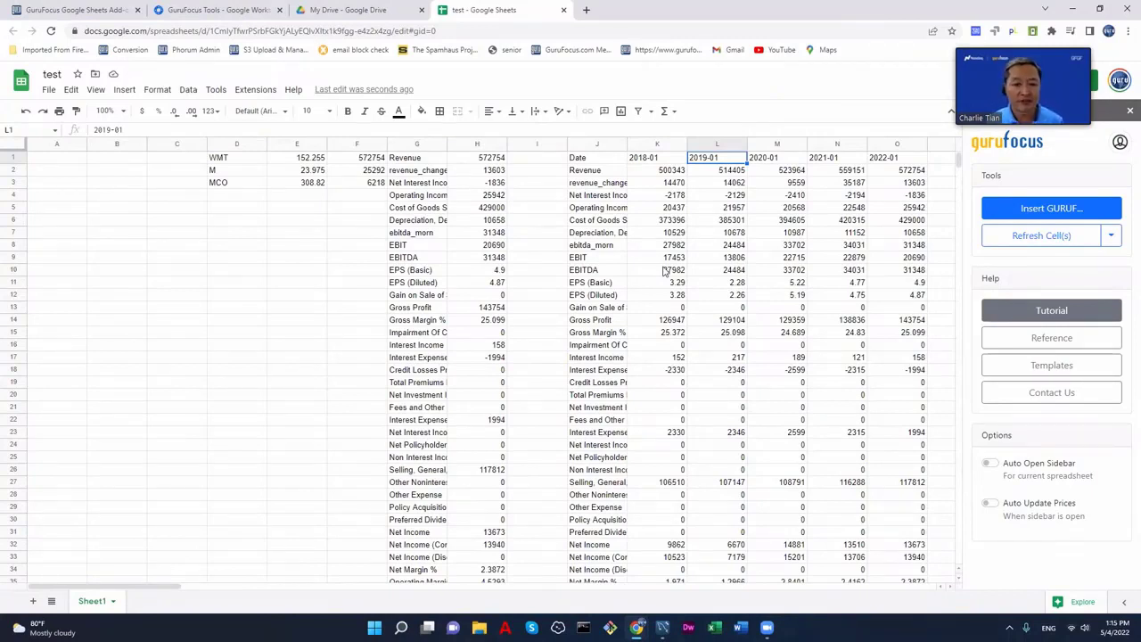
left_click(581, 159)
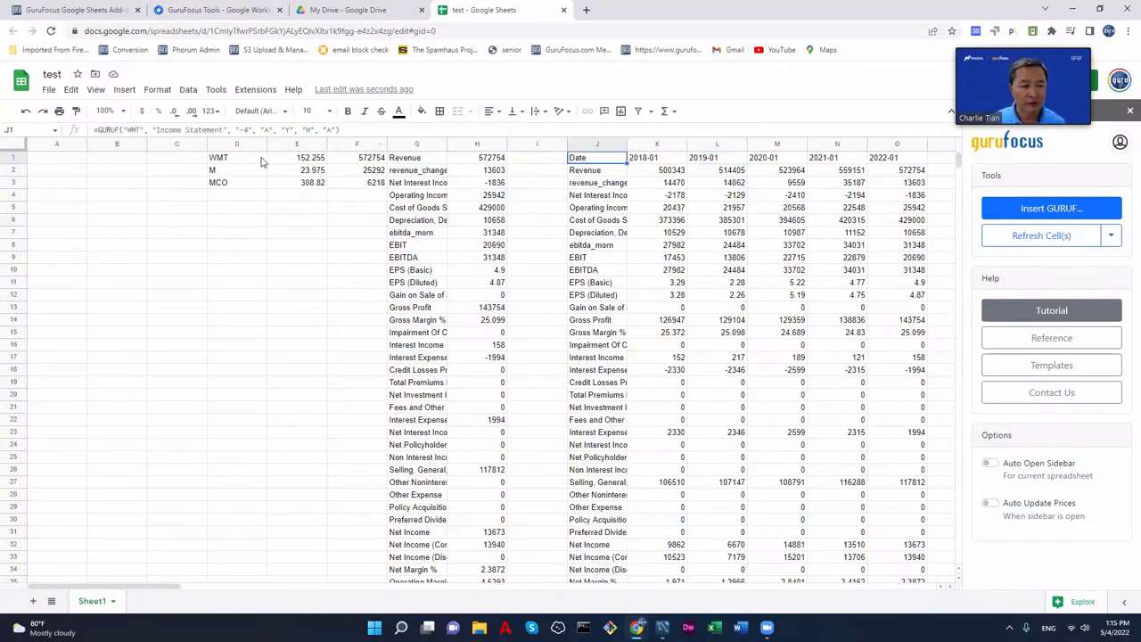
- Replace the quoted WMT ticker in J1's GURUF formula with a reference to D1
left_click_drag(143, 130, 122, 130)
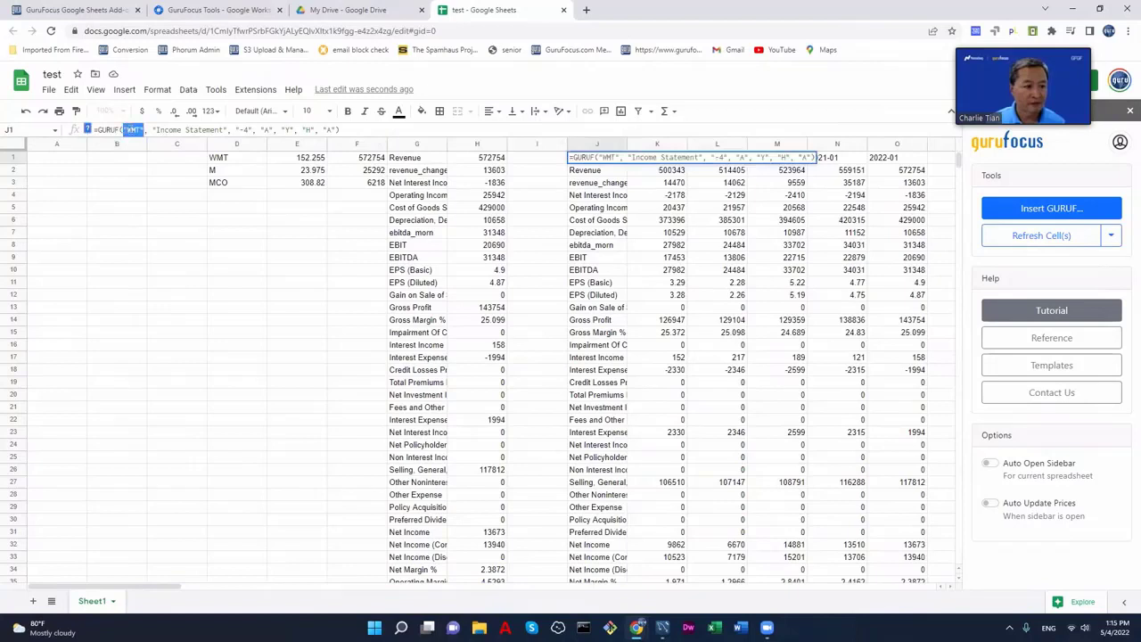
left_click(214, 161)
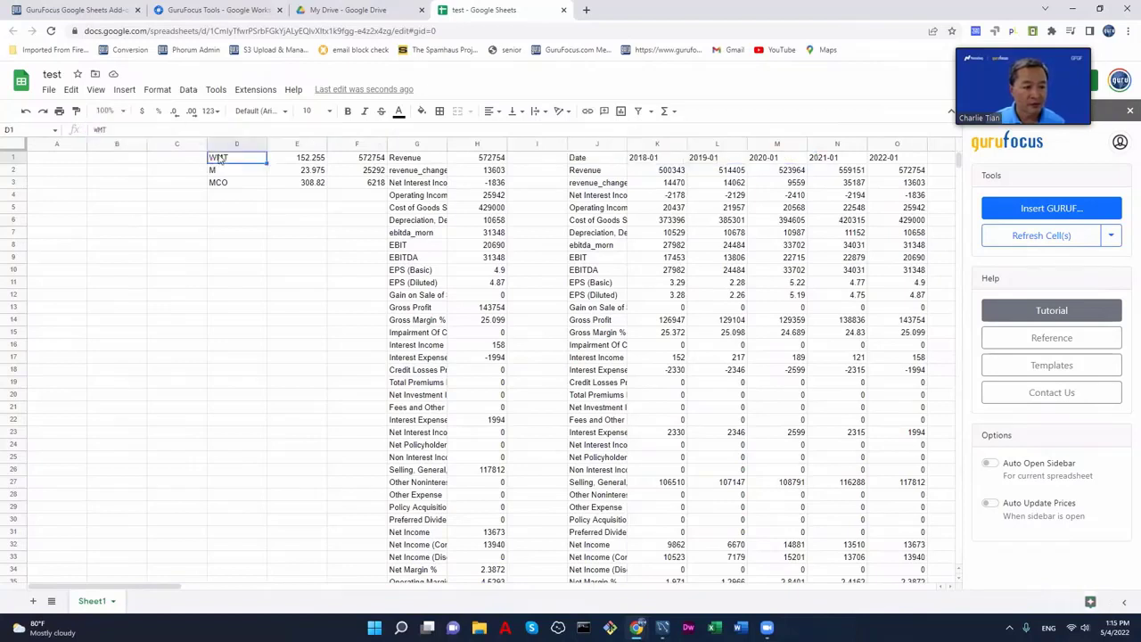
left_click(575, 160)
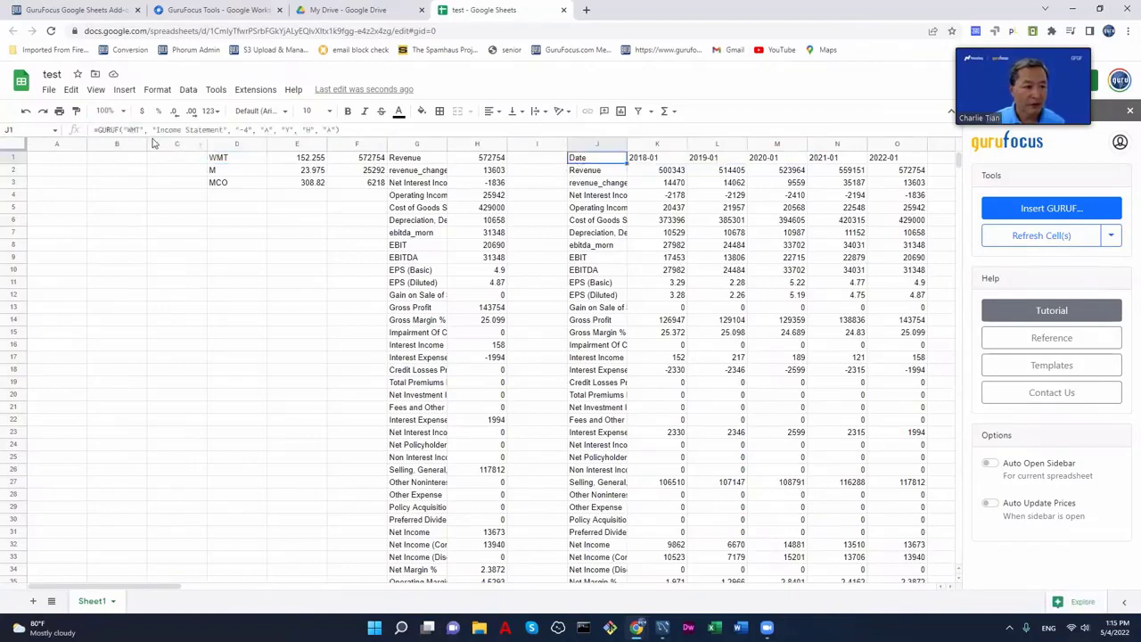
left_click_drag(145, 130, 124, 132)
type("D1")
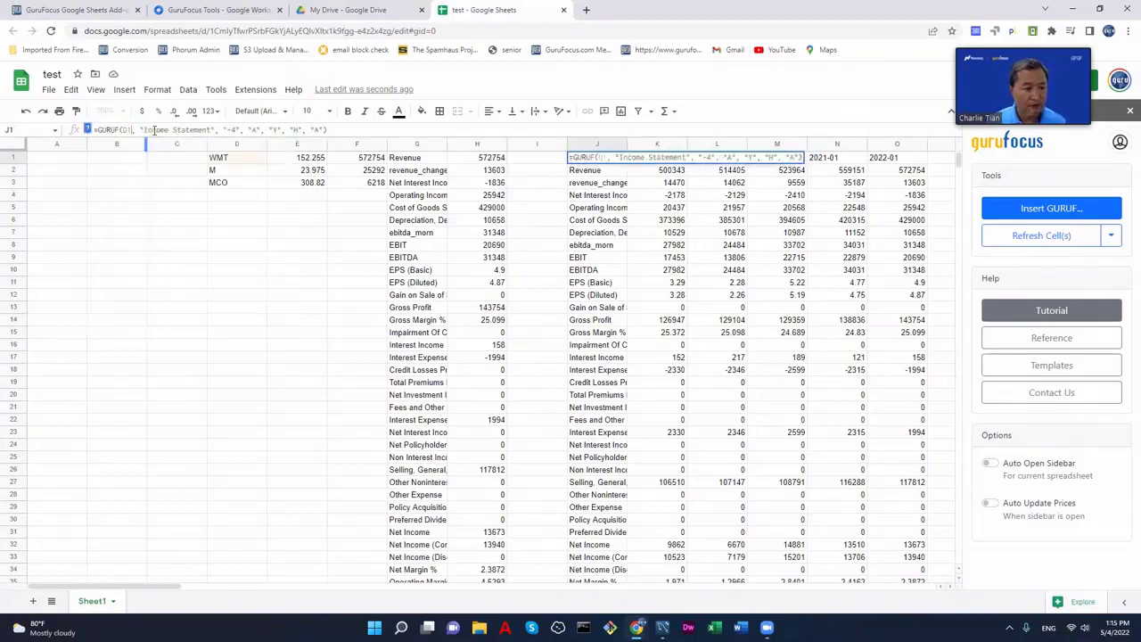
key("Return")
- Set D1's ticker to AAPL, check the E1 and F1 formulas, and select revenue cells K2:N2
left_click(236, 162)
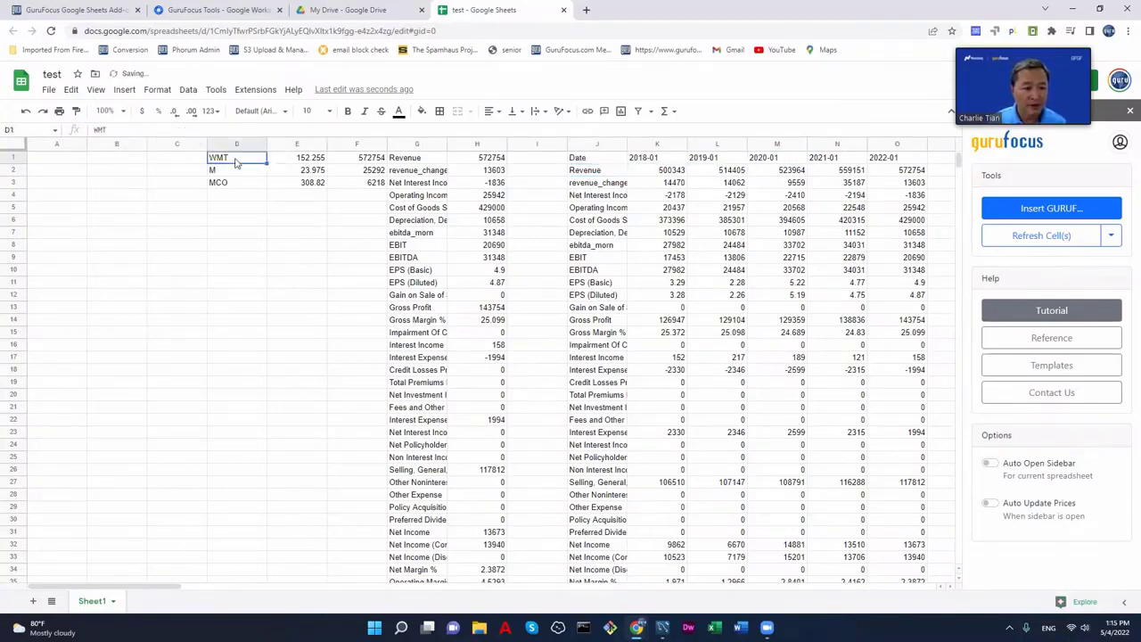
type("AAPL")
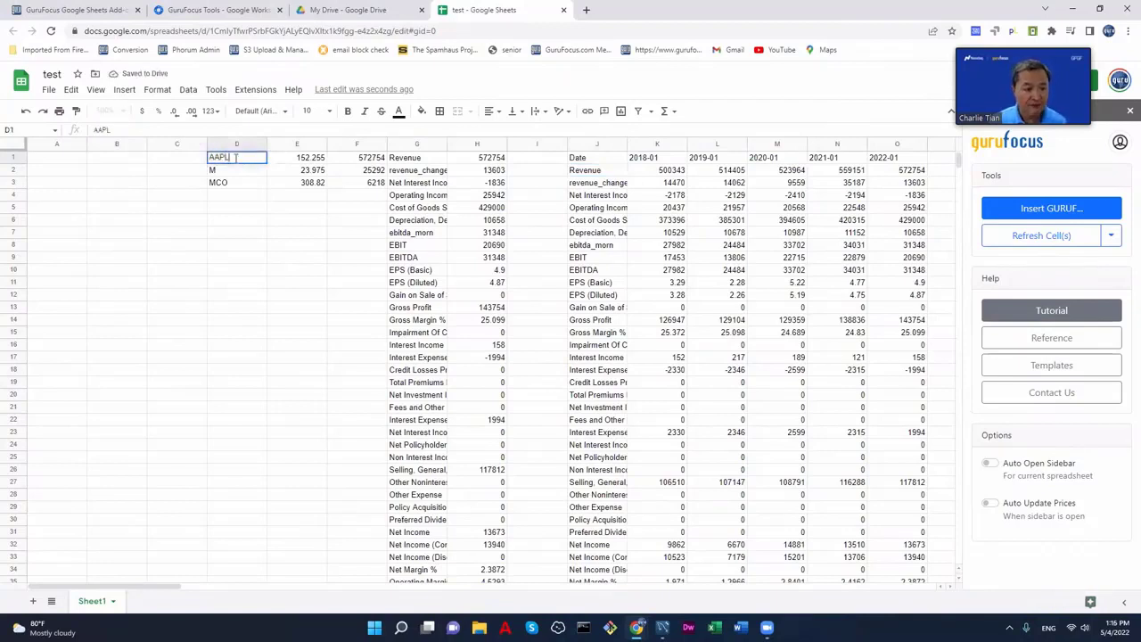
key("Return")
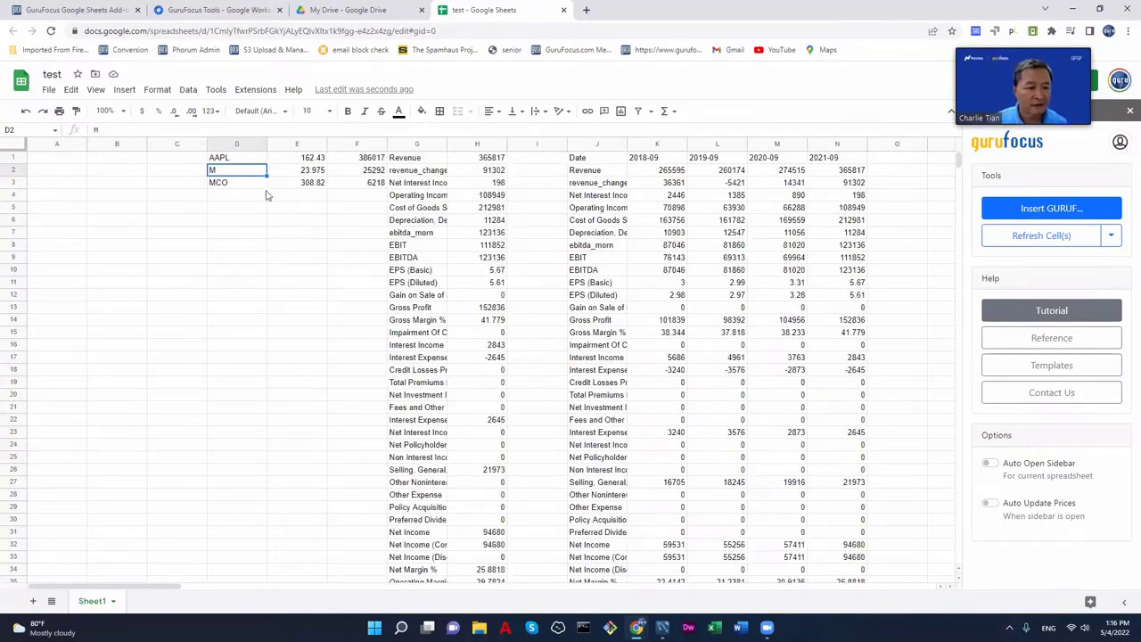
left_click(231, 159)
left_click(308, 163)
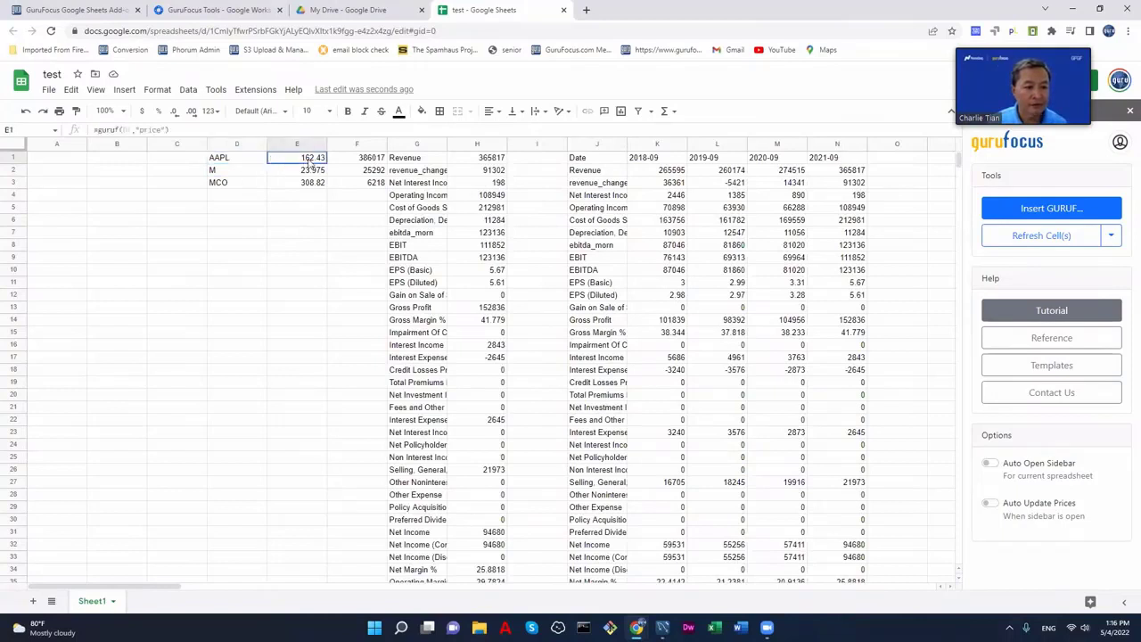
left_click(363, 168)
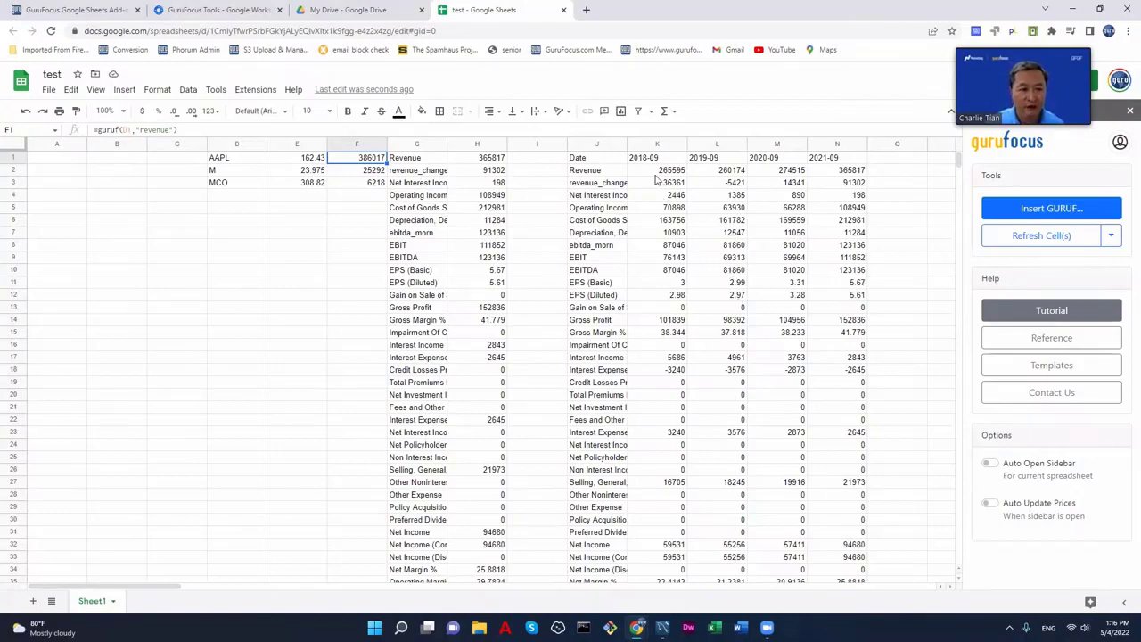
left_click_drag(656, 171, 851, 177)
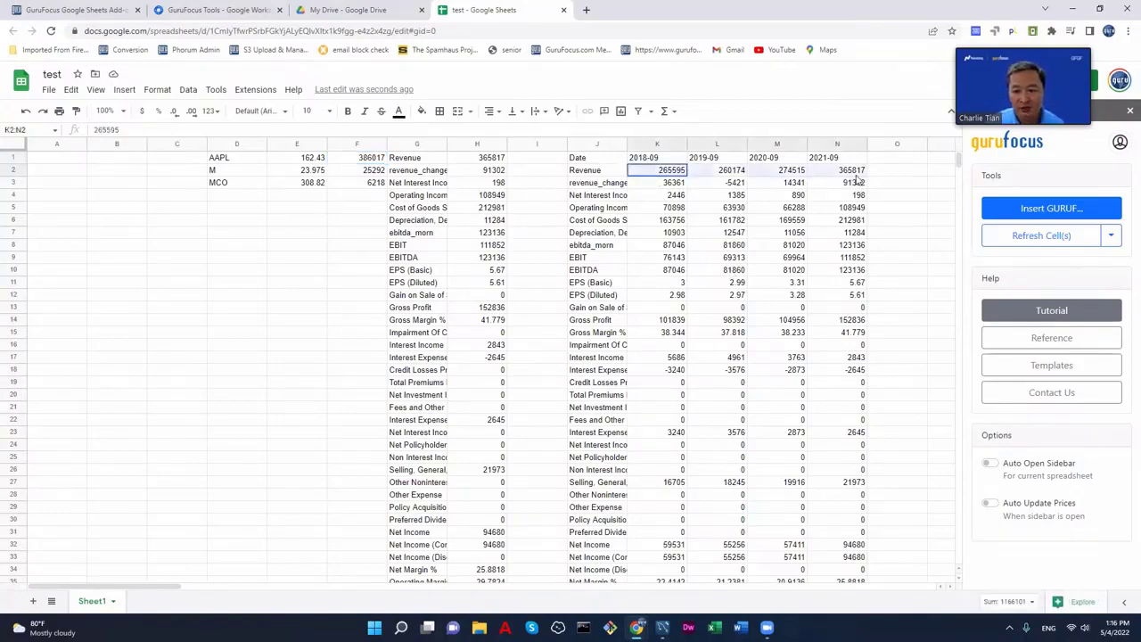
- Insert a column chart of the K2:N2 revenue values and move it below the ticker list
left_click(129, 92)
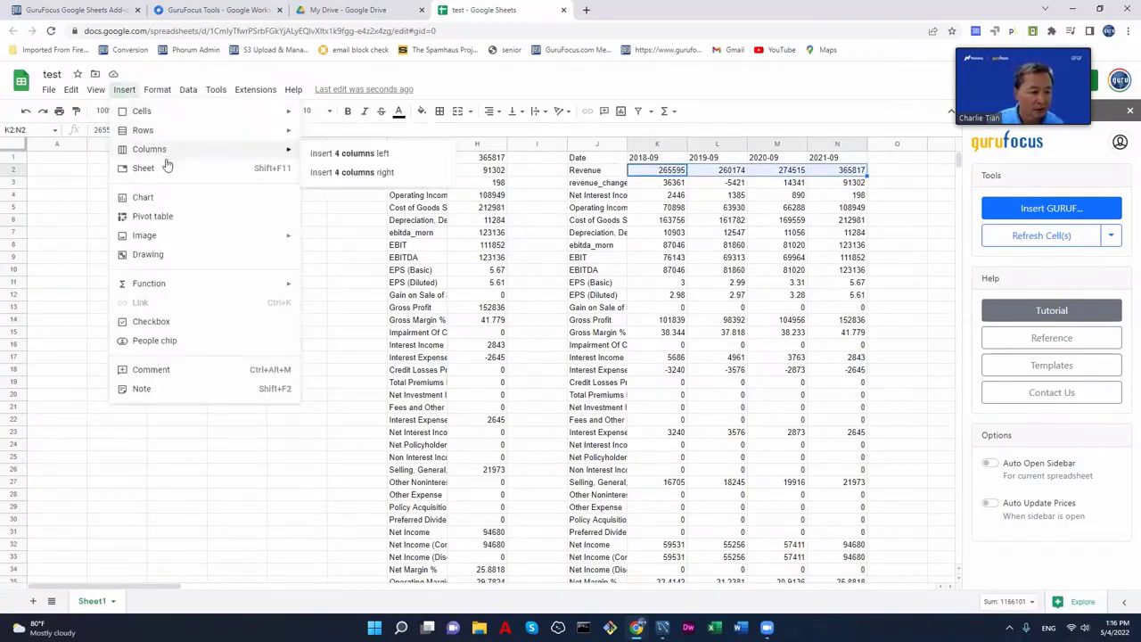
left_click(186, 202)
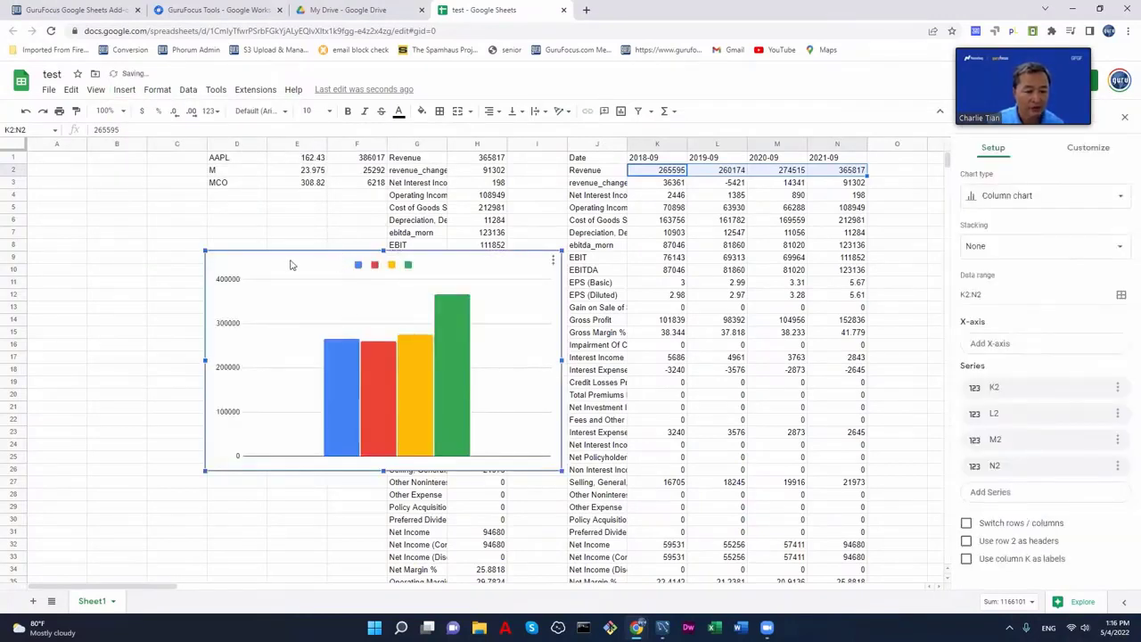
left_click_drag(291, 264, 243, 312)
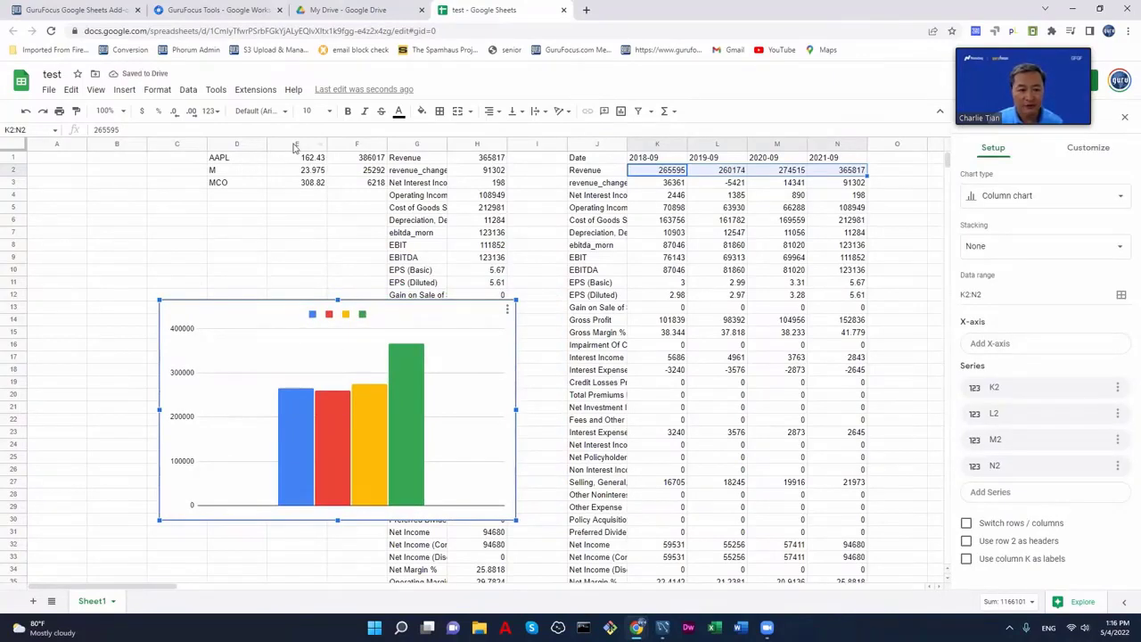
- Change the ticker in D1 to HPQ
left_click(242, 164)
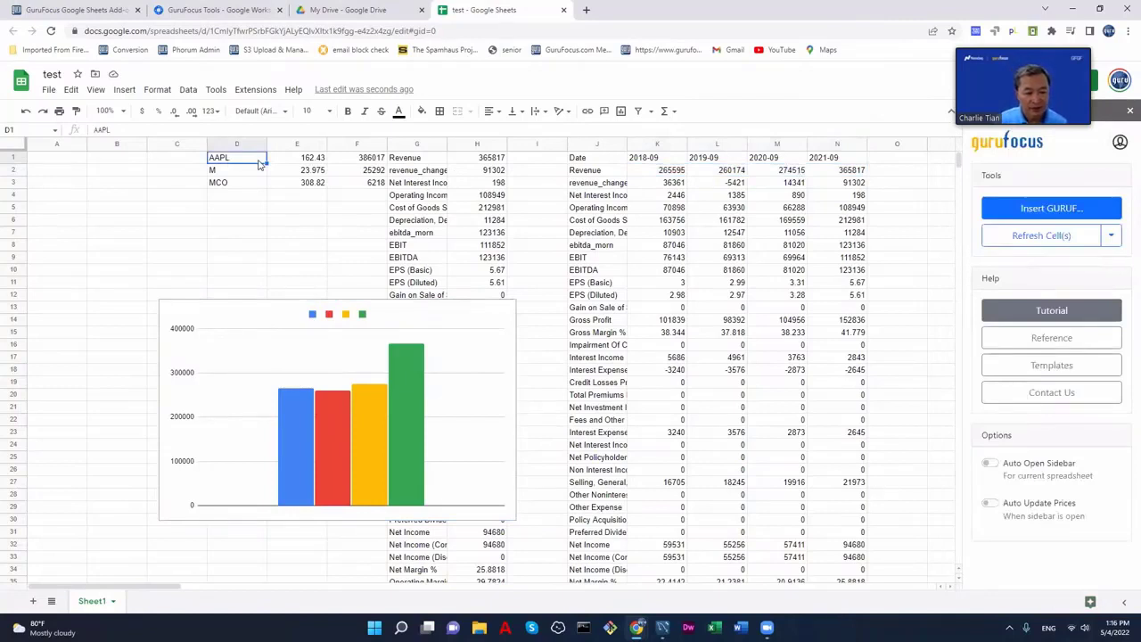
type("HPQ")
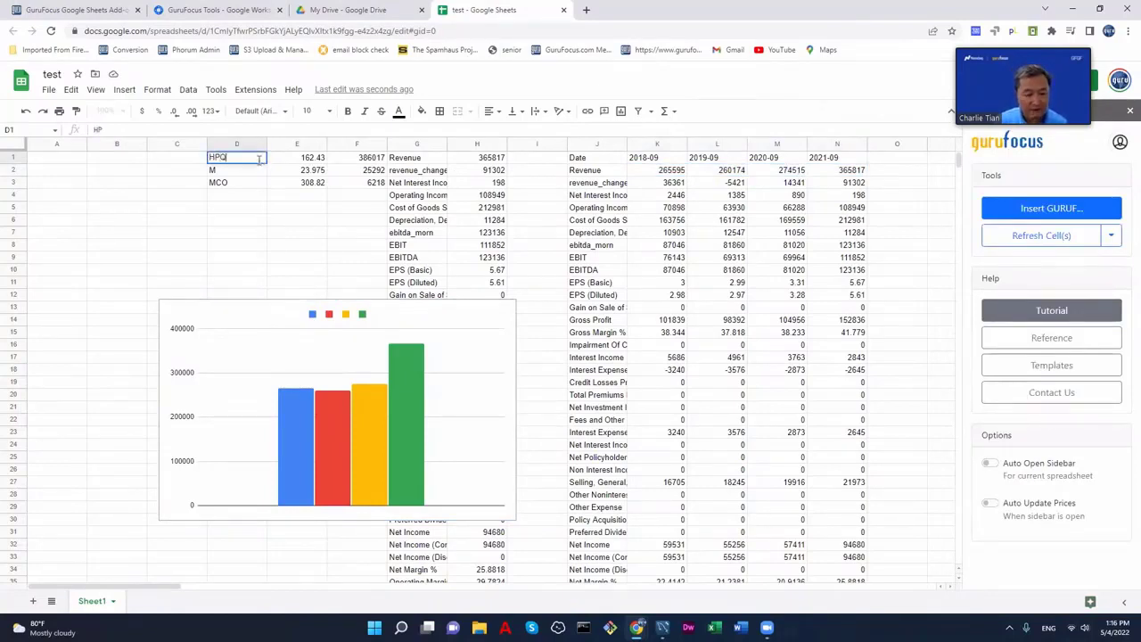
key("Return")
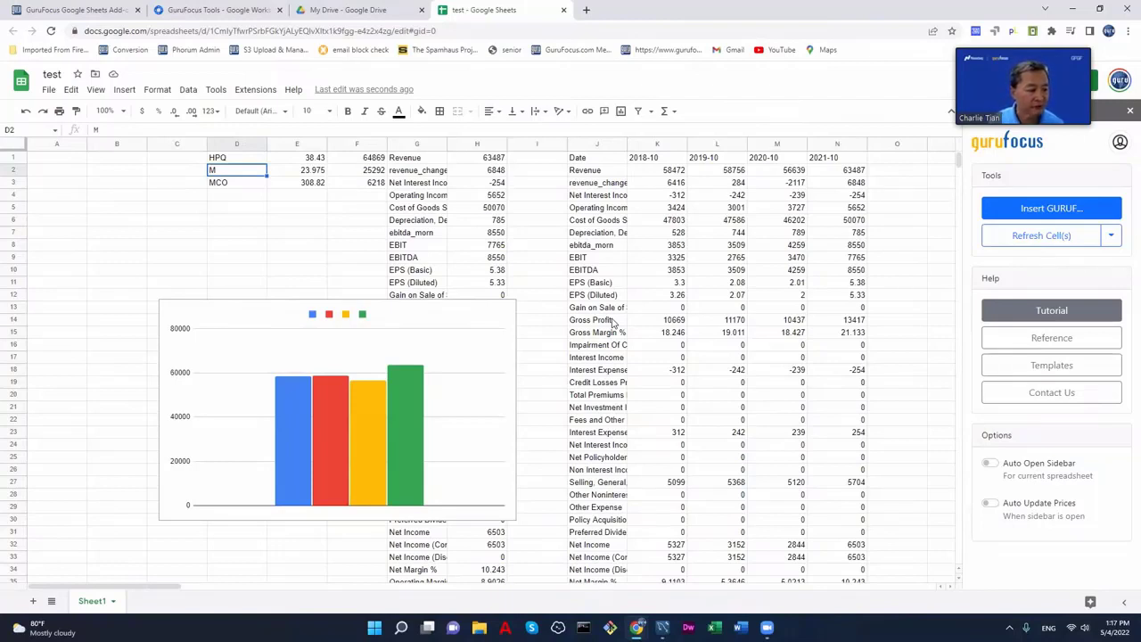
- Go to the GuruFocus Google Sheets add-on page
left_click(78, 10)
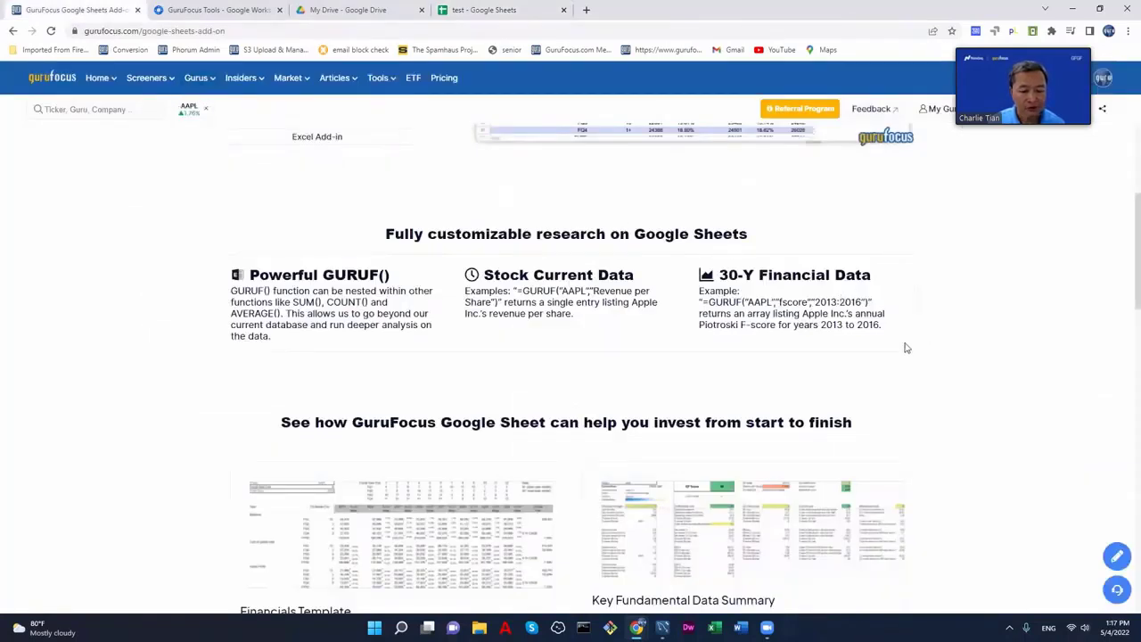
scroll(906, 347, "down", 8)
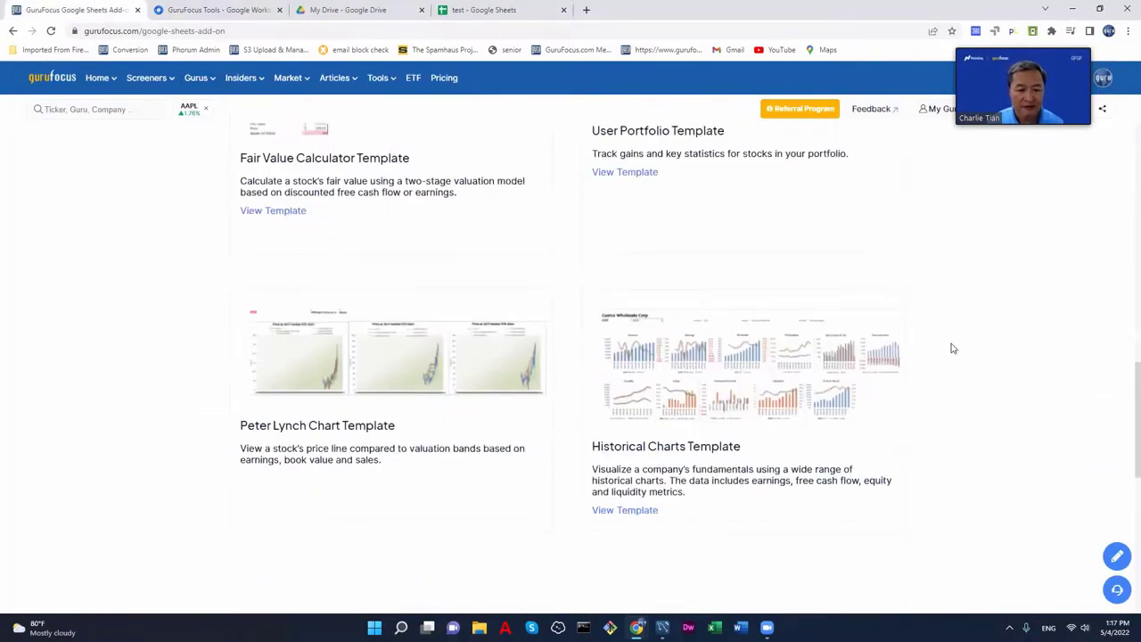
scroll(951, 348, "up", 2)
scroll(951, 348, "up", 3)
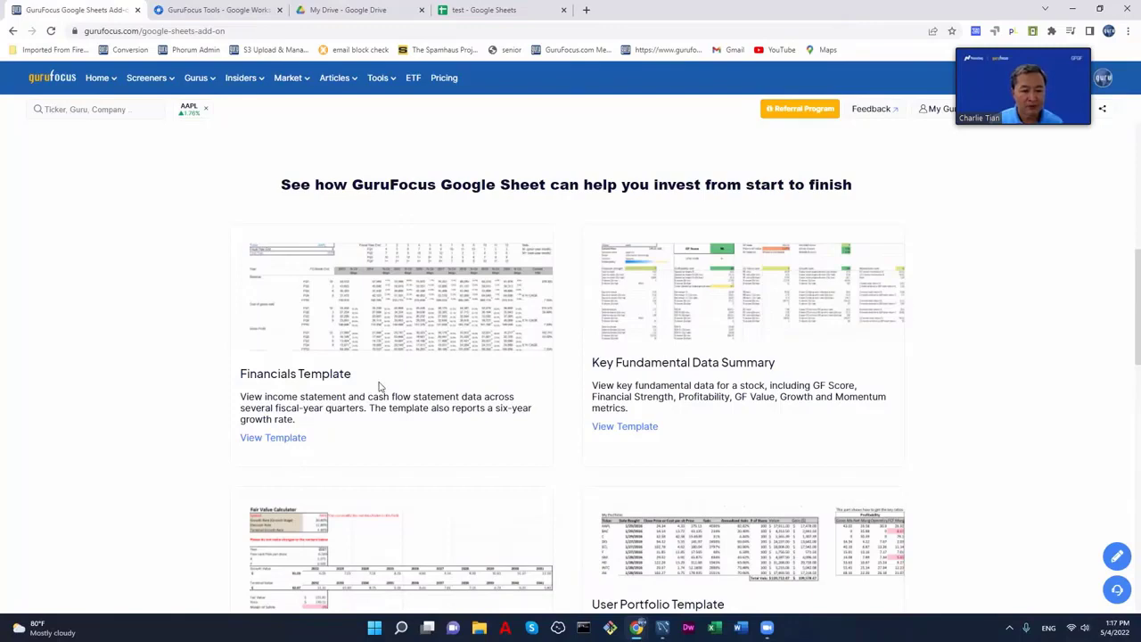
scroll(393, 386, "up", 3)
scroll(383, 223, "down", 2)
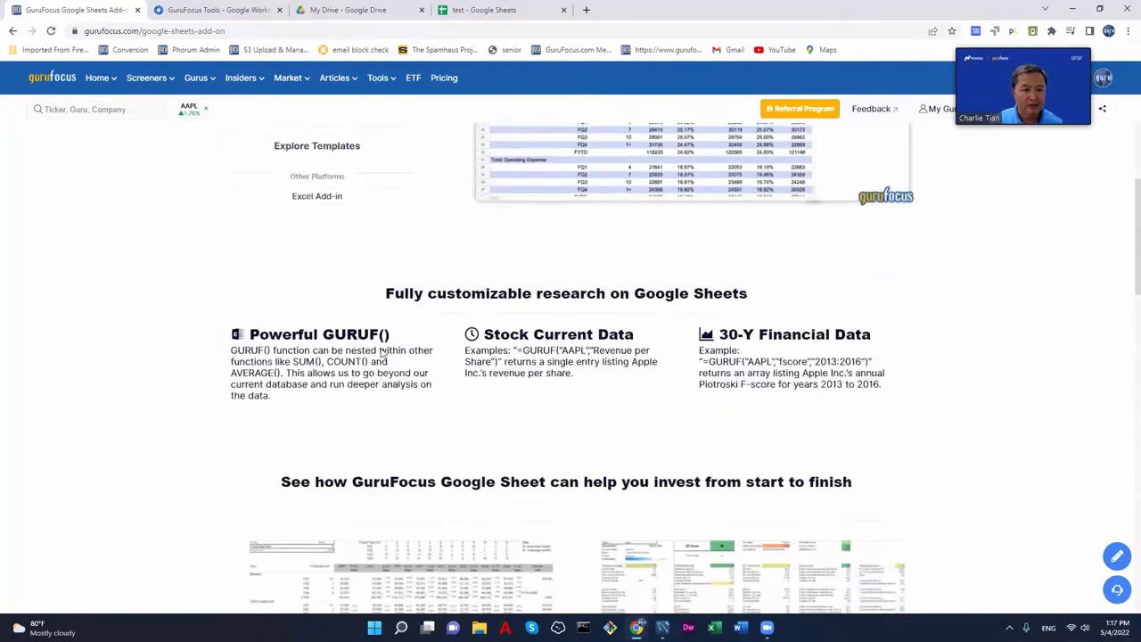
mouse_move(381, 84)
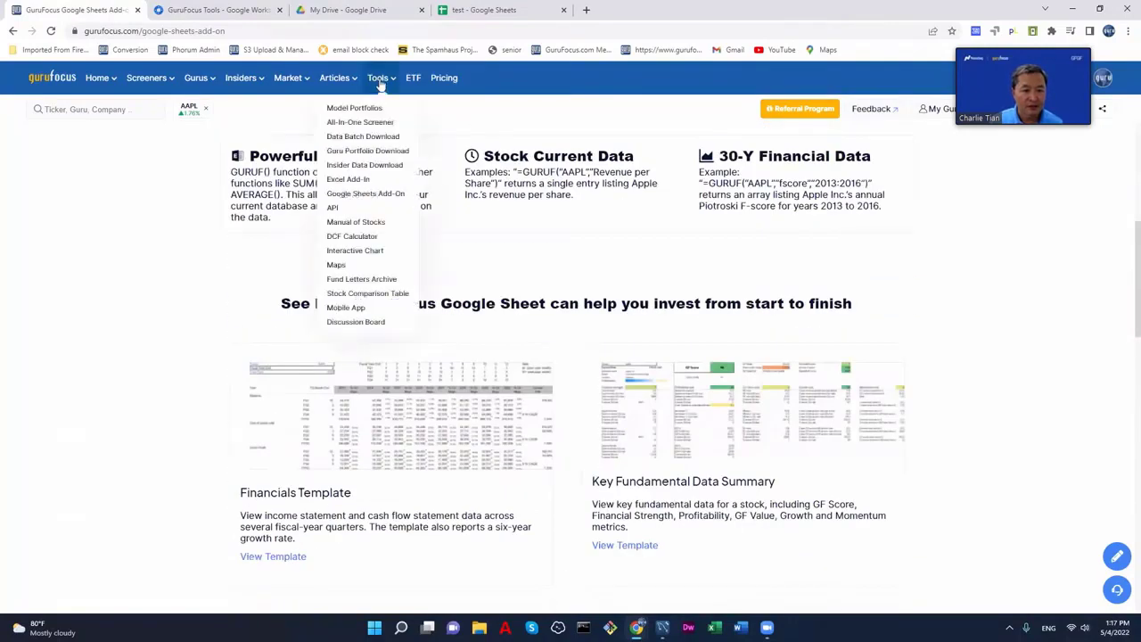
left_click(383, 195)
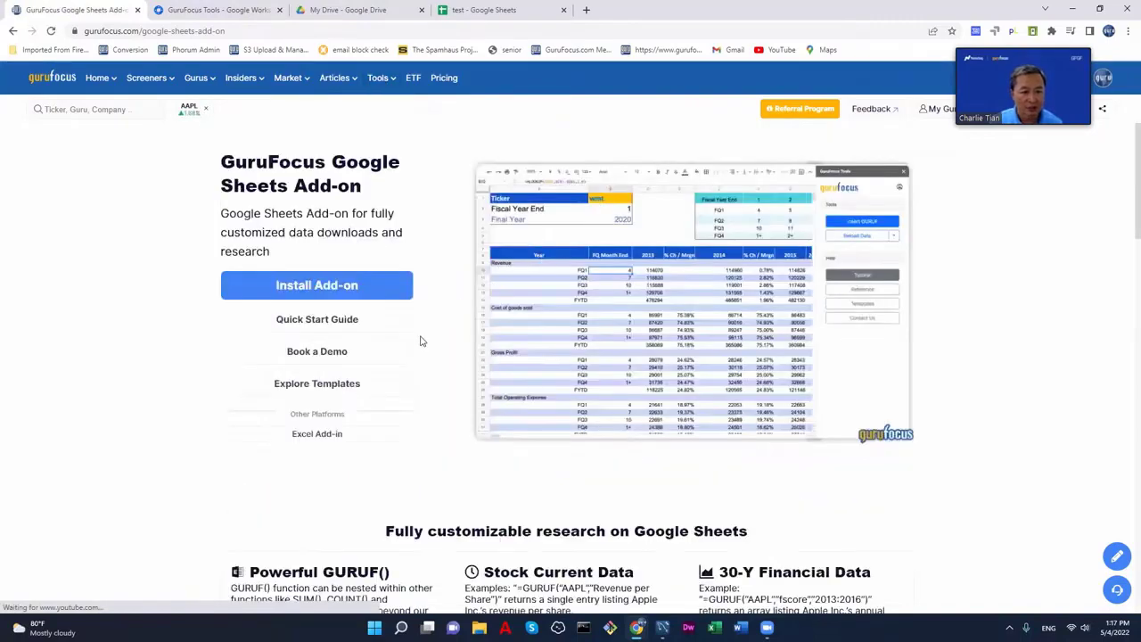
- Scroll to the templates and open the Financials Template
scroll(421, 339, "down", 5)
scroll(436, 333, "down", 3)
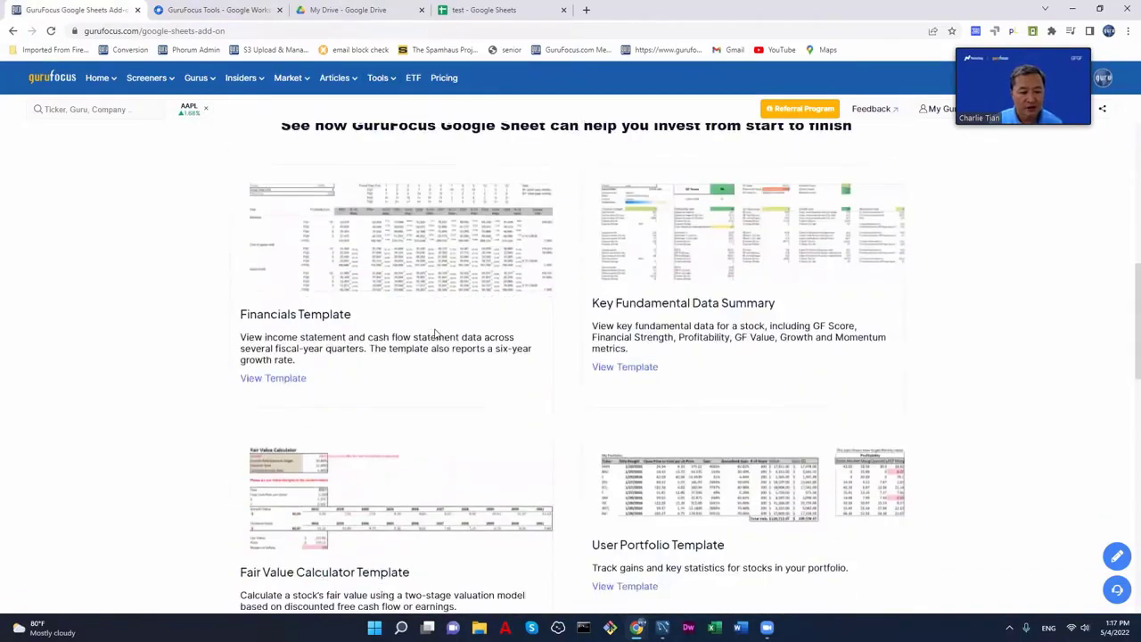
scroll(436, 332, "up", 2)
scroll(871, 351, "down", 9)
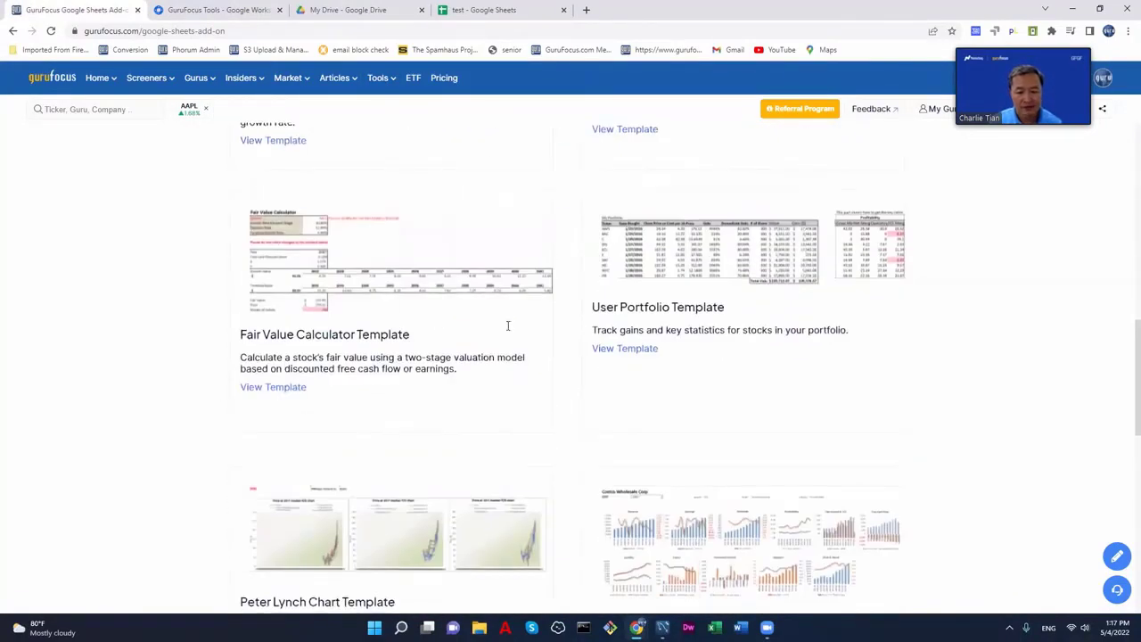
scroll(873, 353, "up", 10)
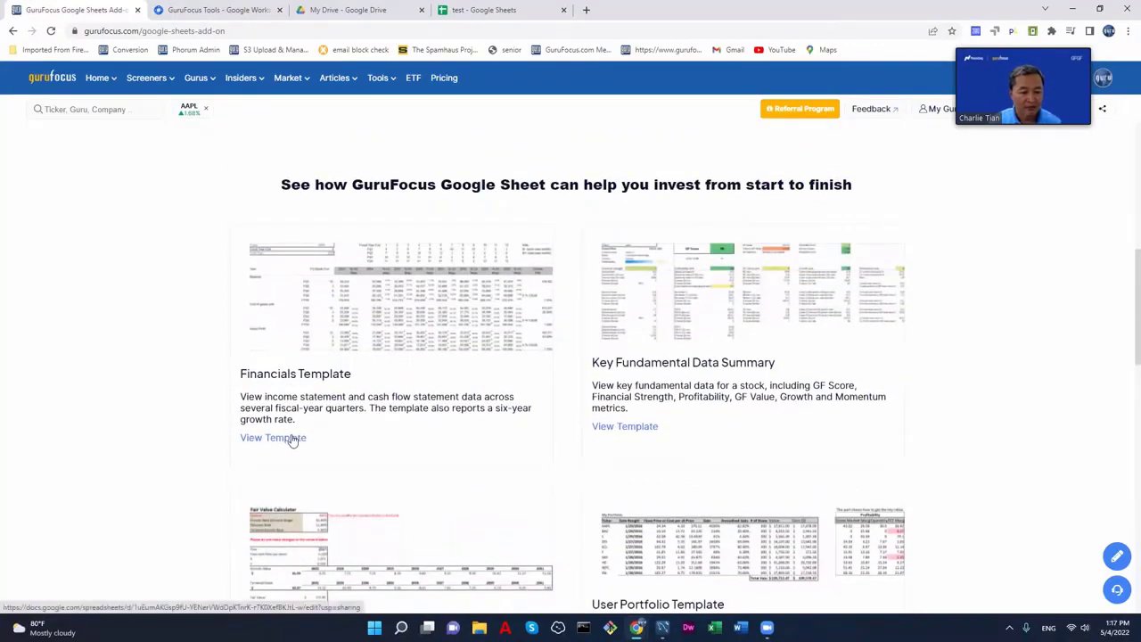
left_click(294, 439)
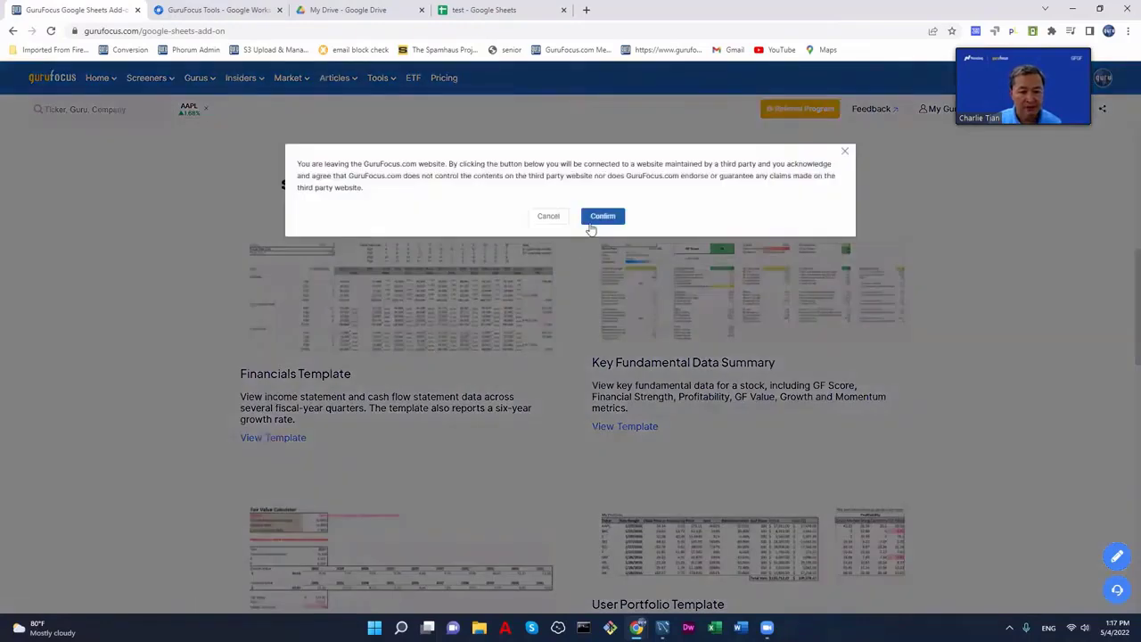
- Confirm leaving GuruFocus, then reload the opened GURUF 30-Year Financial Data Template
left_click(603, 217)
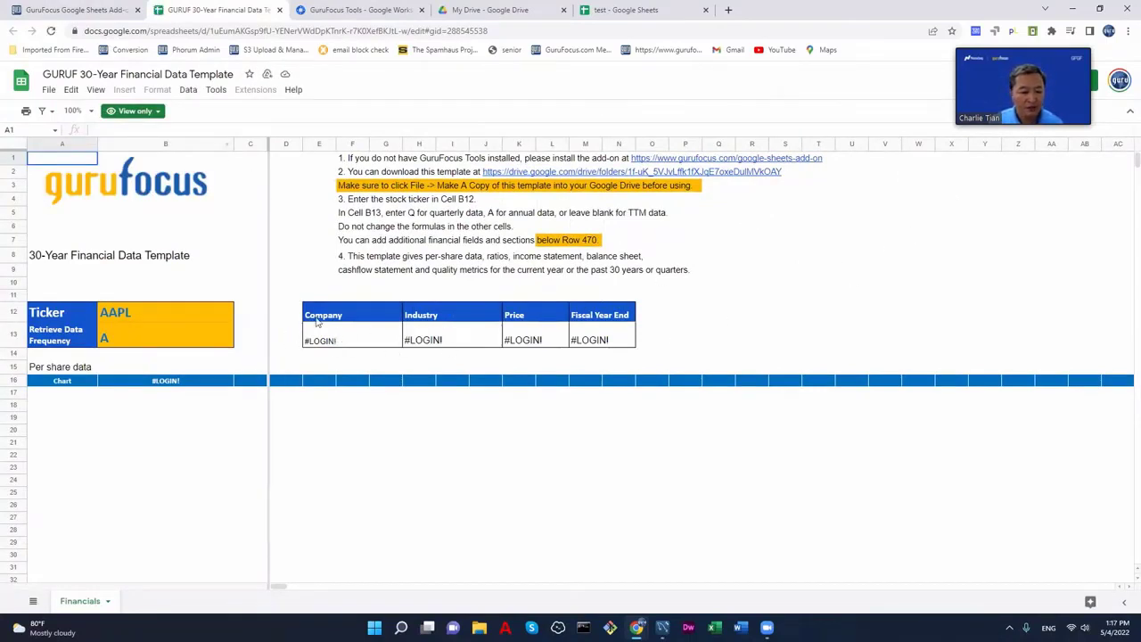
left_click(51, 30)
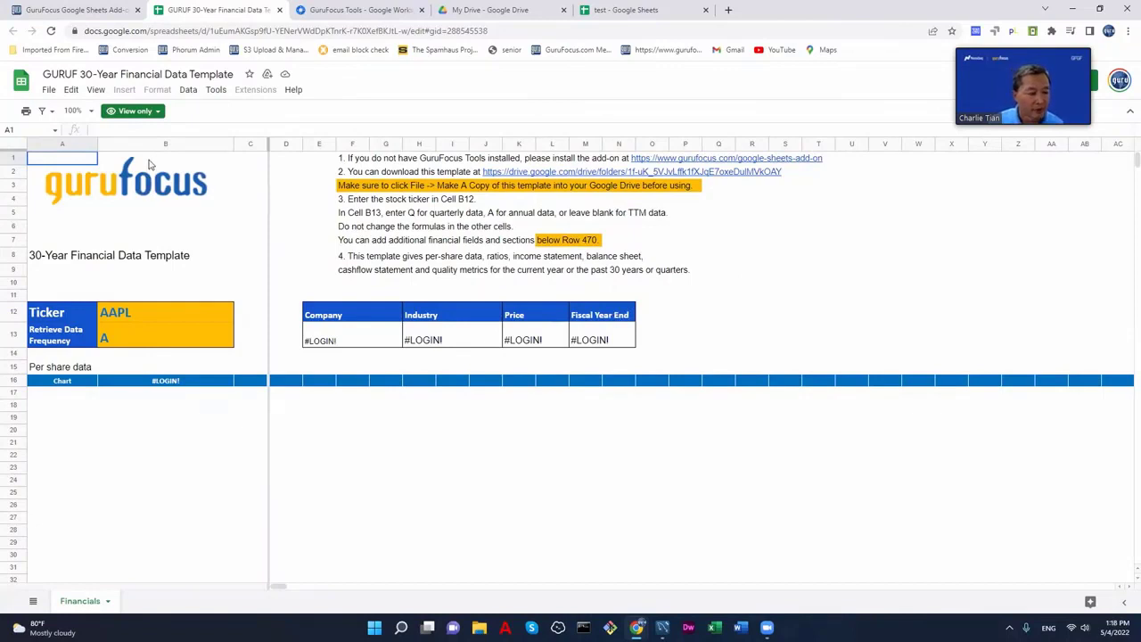
- Use File > Make a copy to save an editable template copy, then close the original tab
left_click(49, 89)
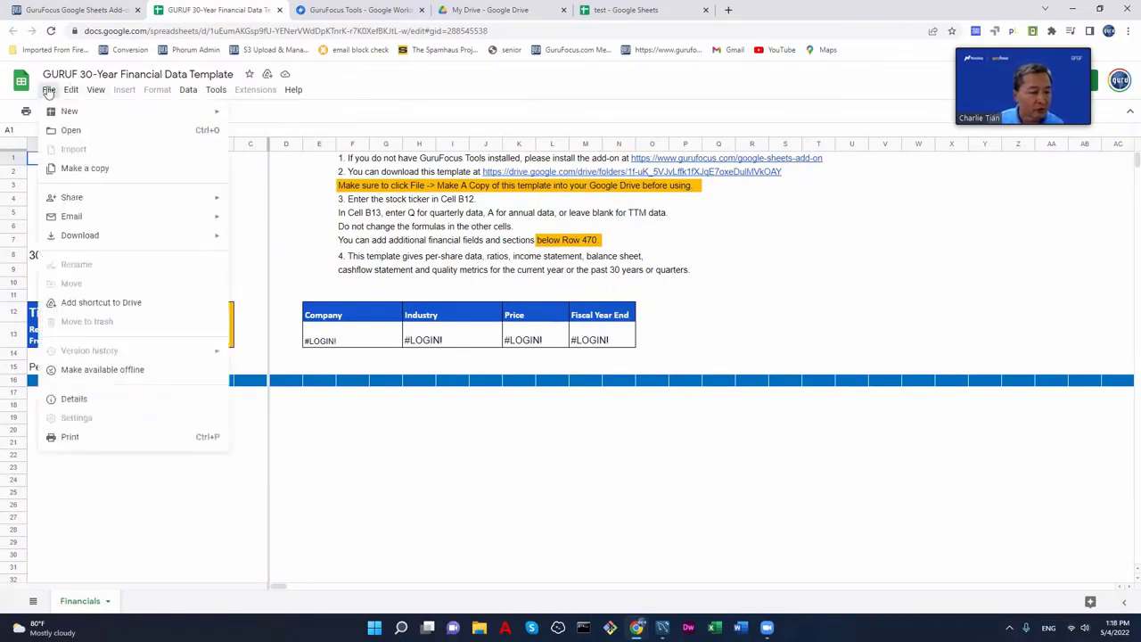
left_click(89, 169)
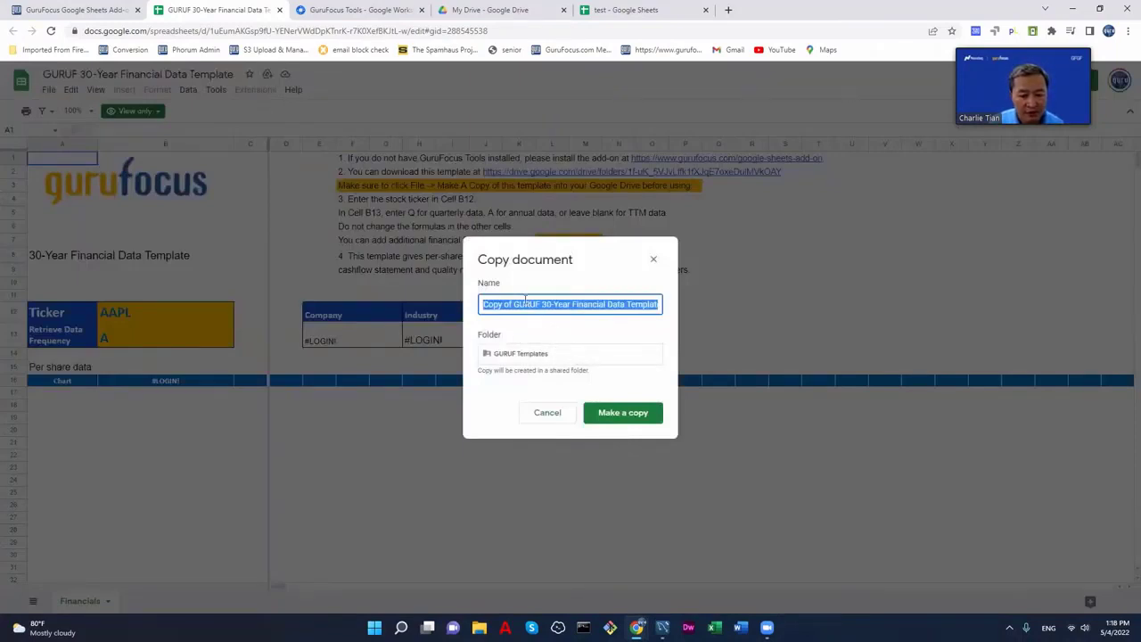
left_click(613, 414)
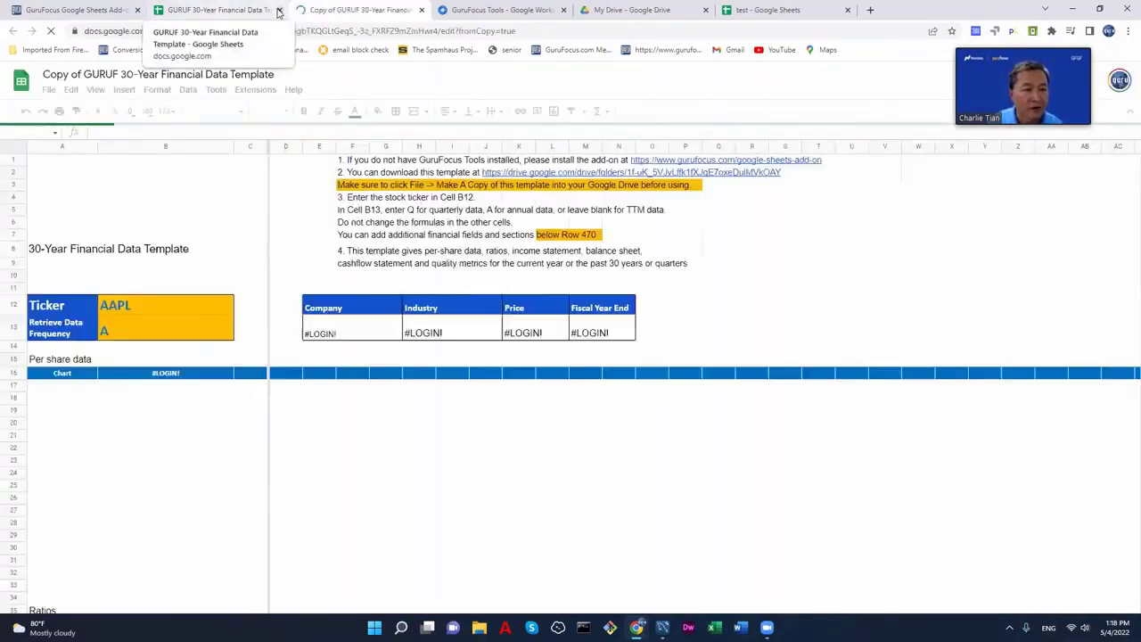
left_click(279, 9)
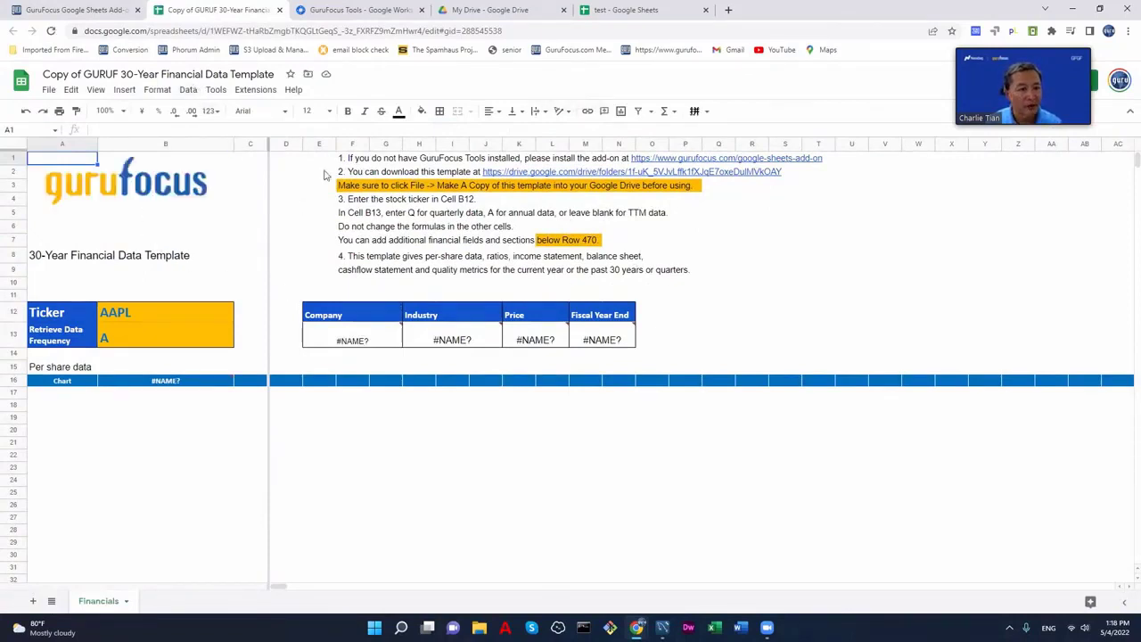
- Reload the copy, launch Extensions > GuruFocus Tools > Open Sidebar, and reload so AAPL data appears
left_click(52, 31)
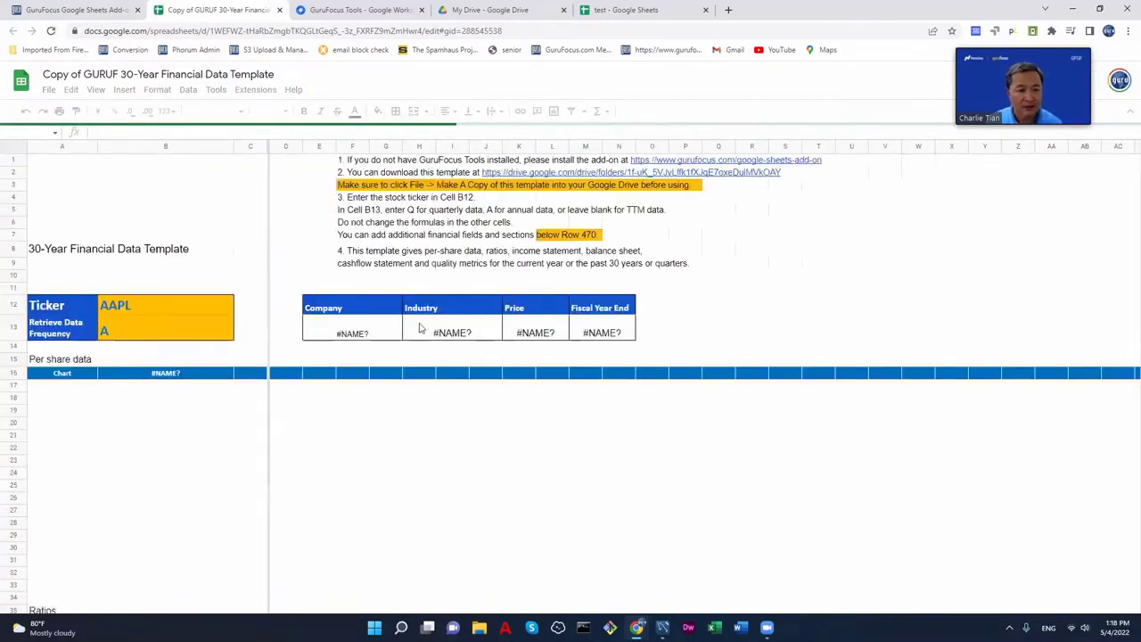
left_click(261, 91)
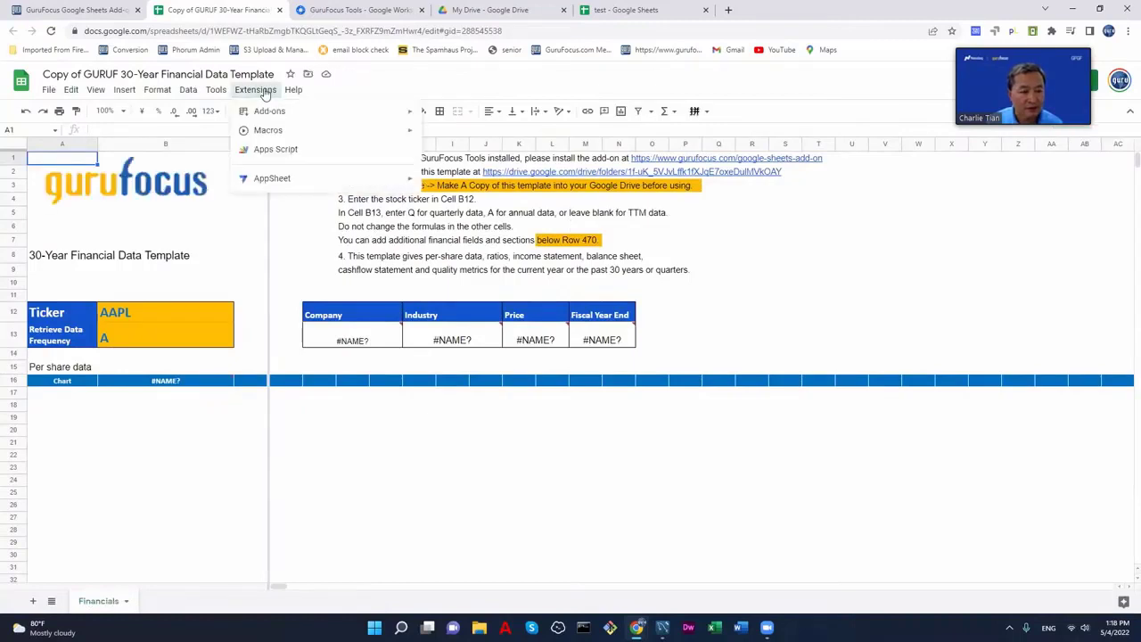
mouse_move(302, 178)
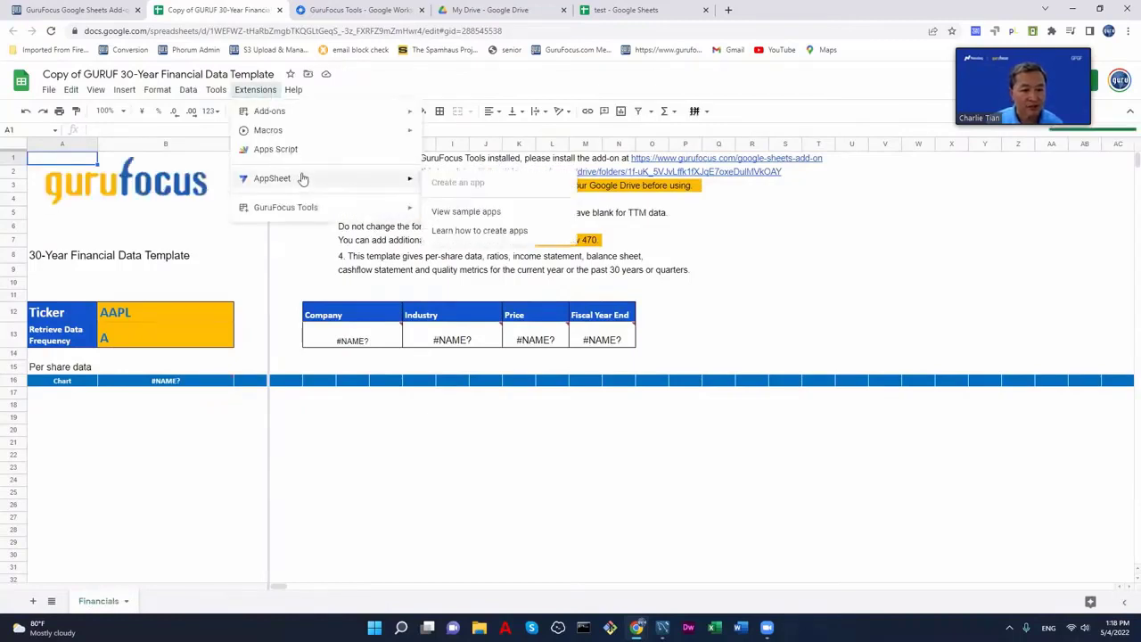
mouse_move(301, 209)
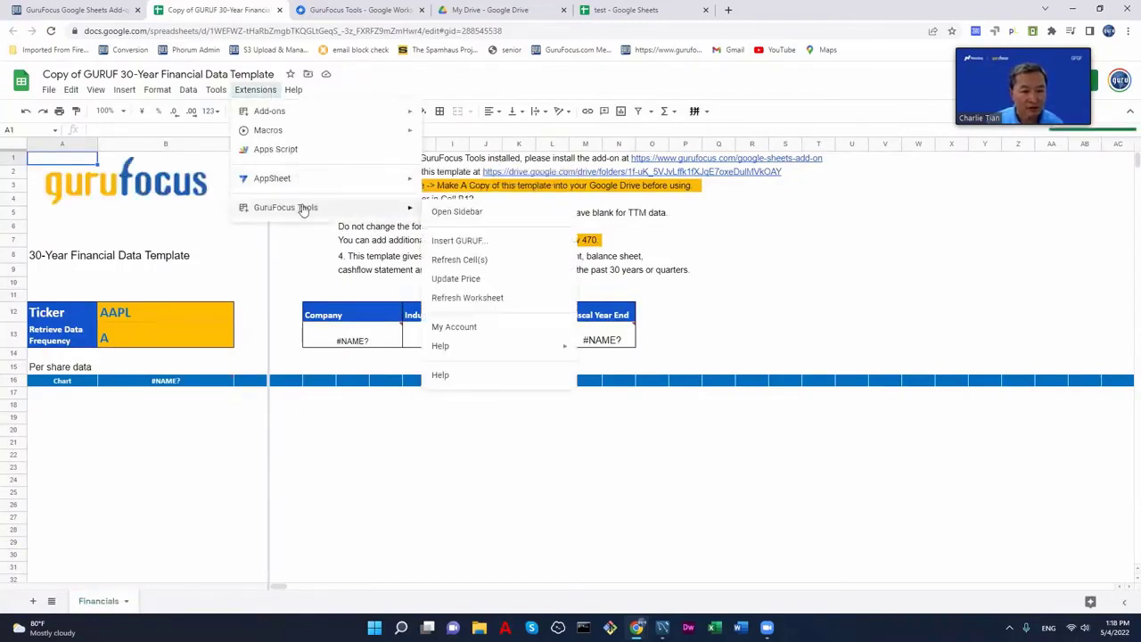
left_click(443, 213)
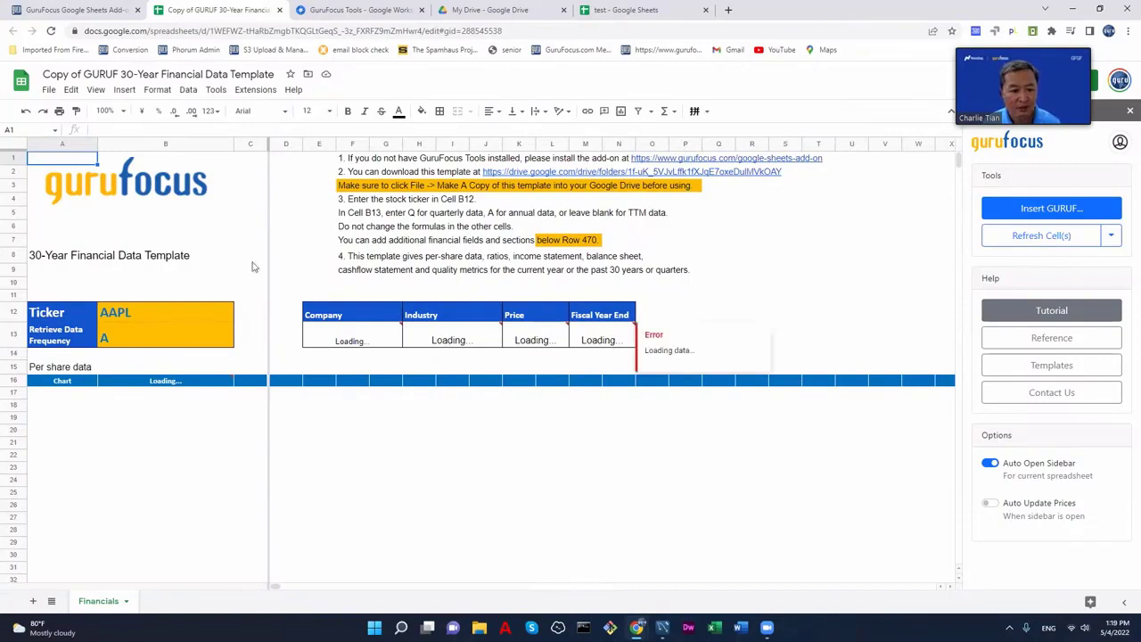
left_click(51, 30)
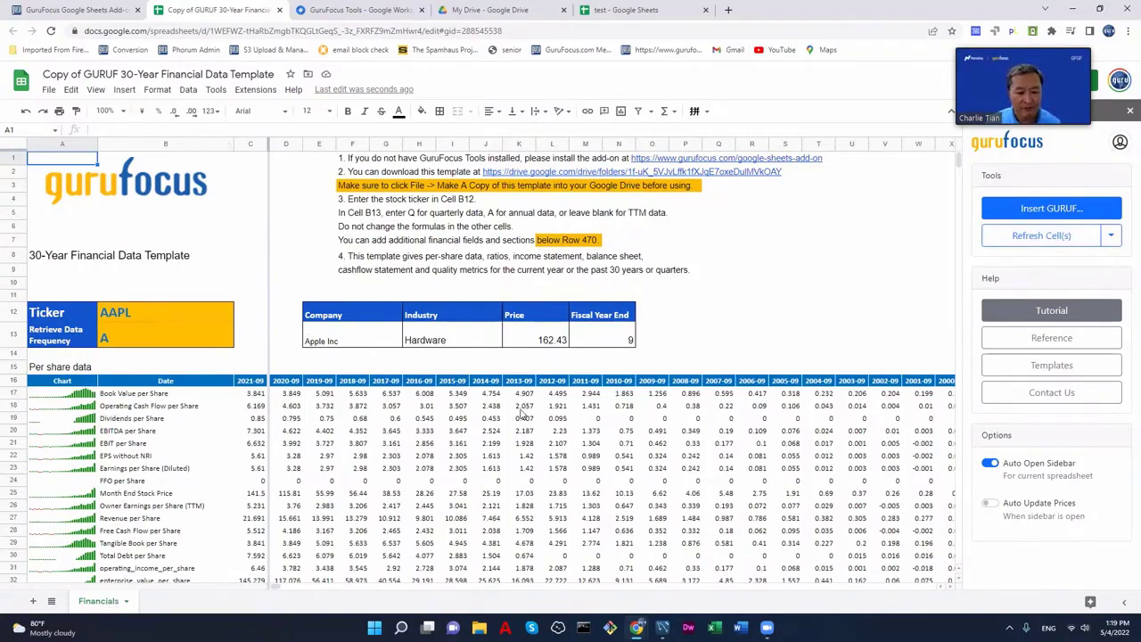
scroll(524, 414, "down", 2)
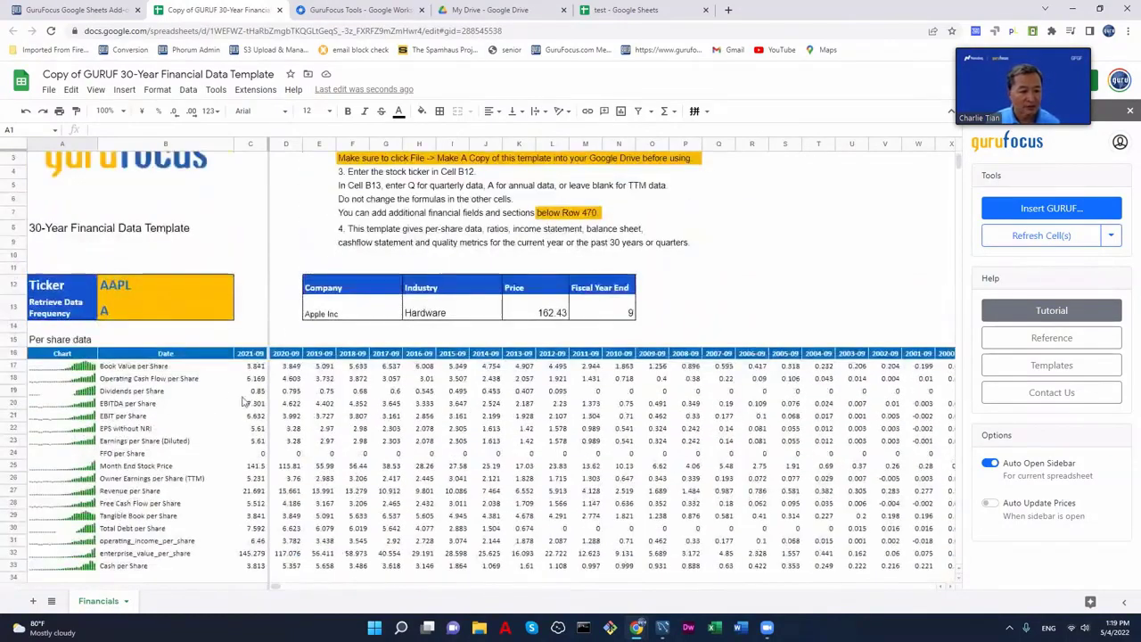
scroll(333, 417, "up", 1)
scroll(334, 417, "down", 5)
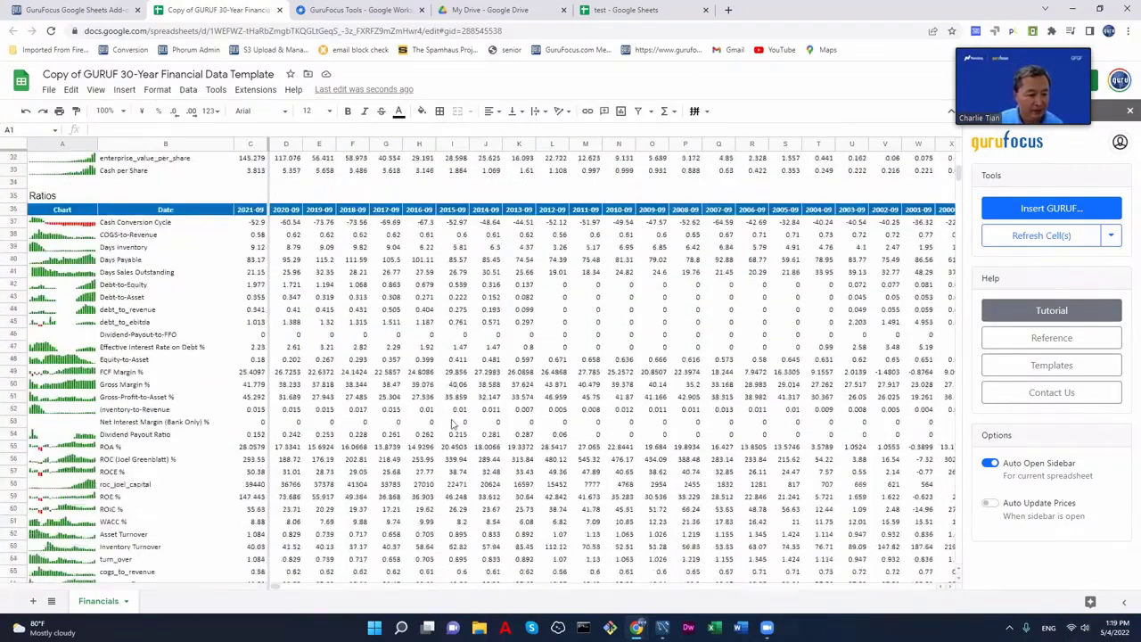
scroll(453, 424, "down", 5)
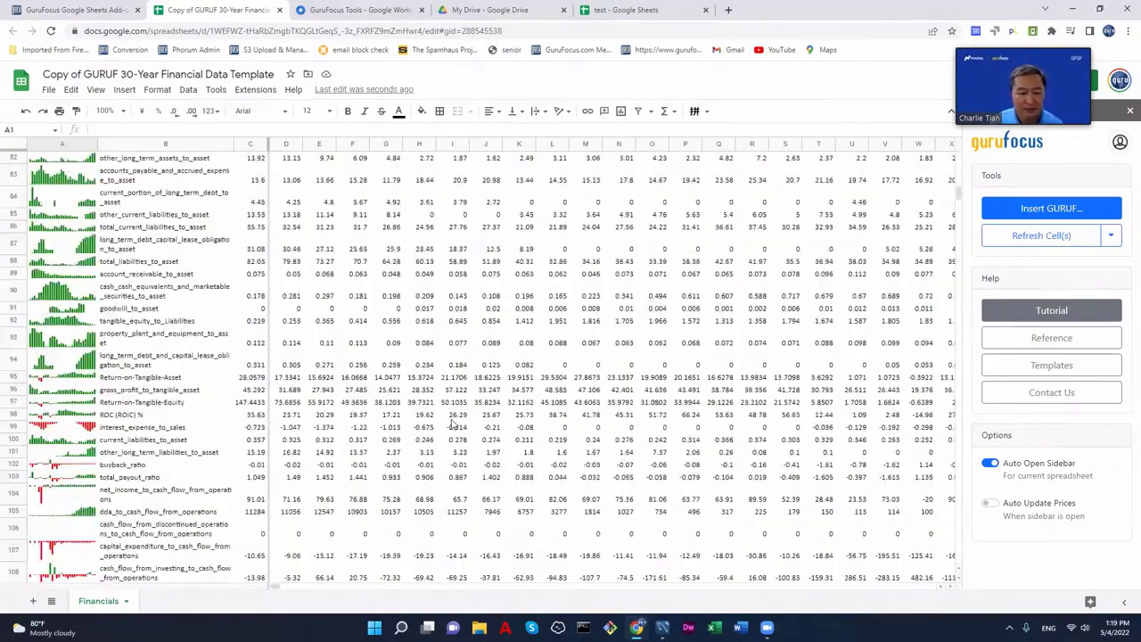
scroll(453, 424, "up", 5)
scroll(452, 425, "up", 10)
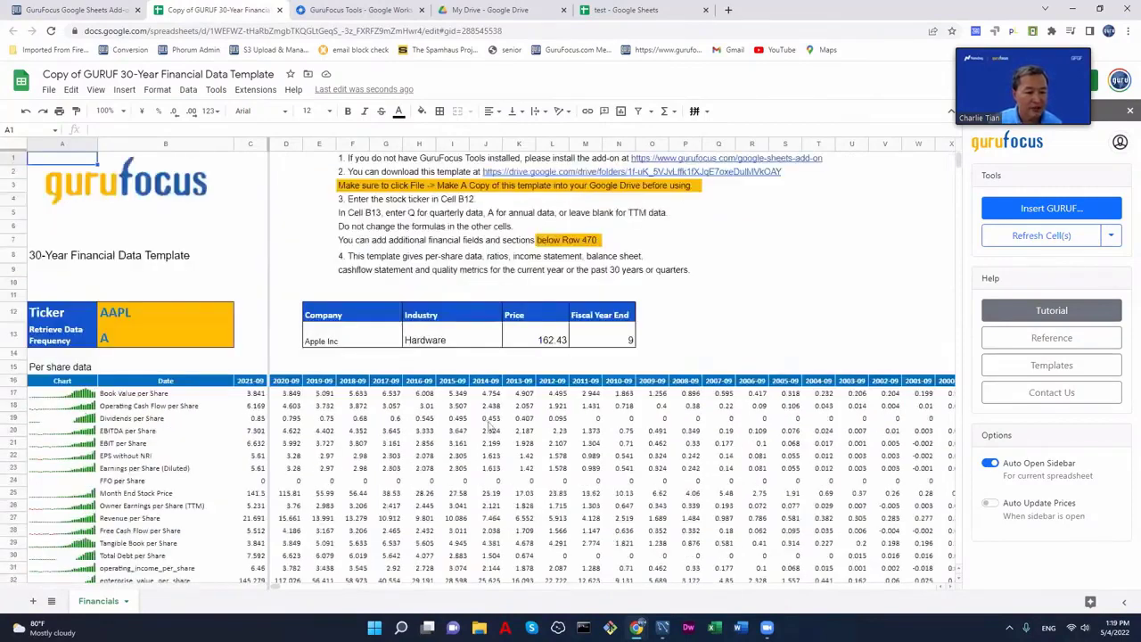
scroll(498, 430, "down", 2)
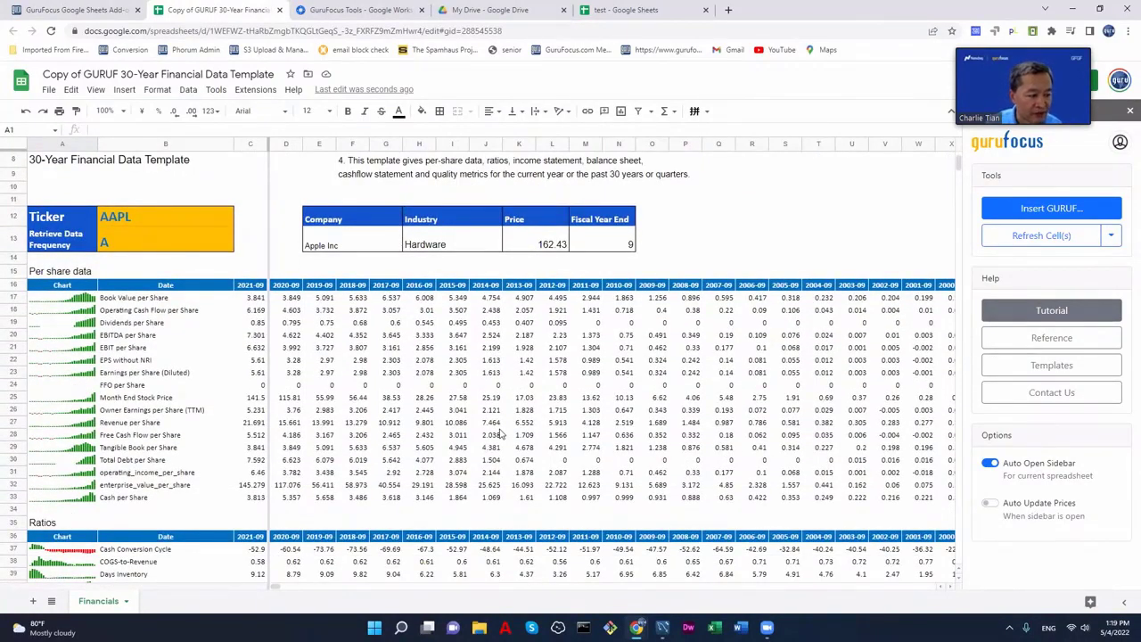
scroll(501, 434, "down", 3)
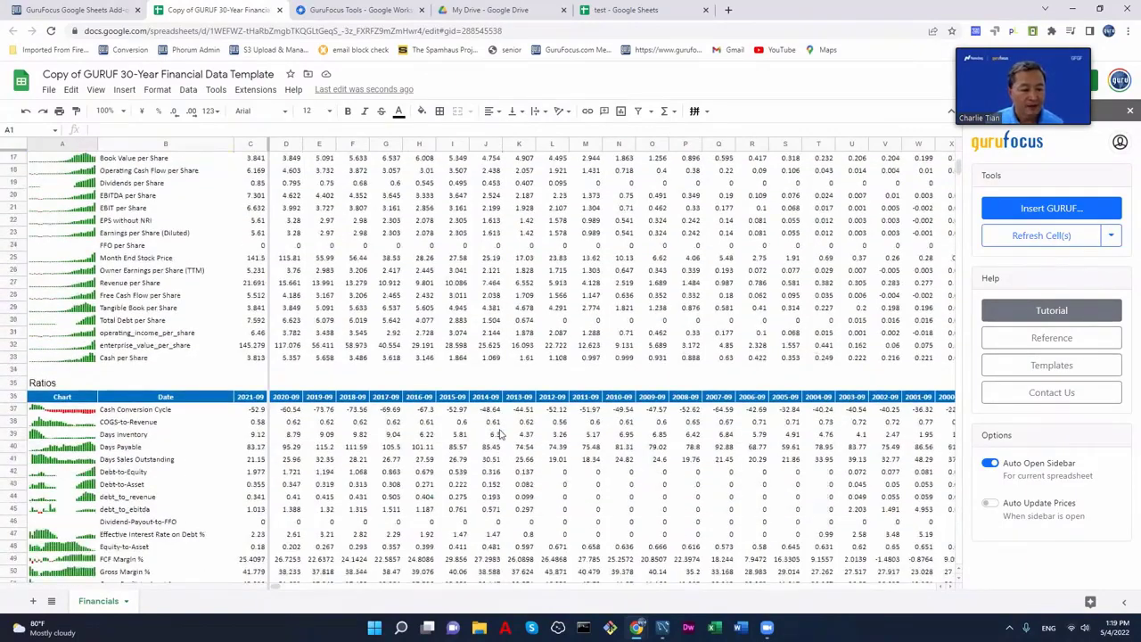
scroll(501, 434, "up", 4)
scroll(500, 433, "down", 10)
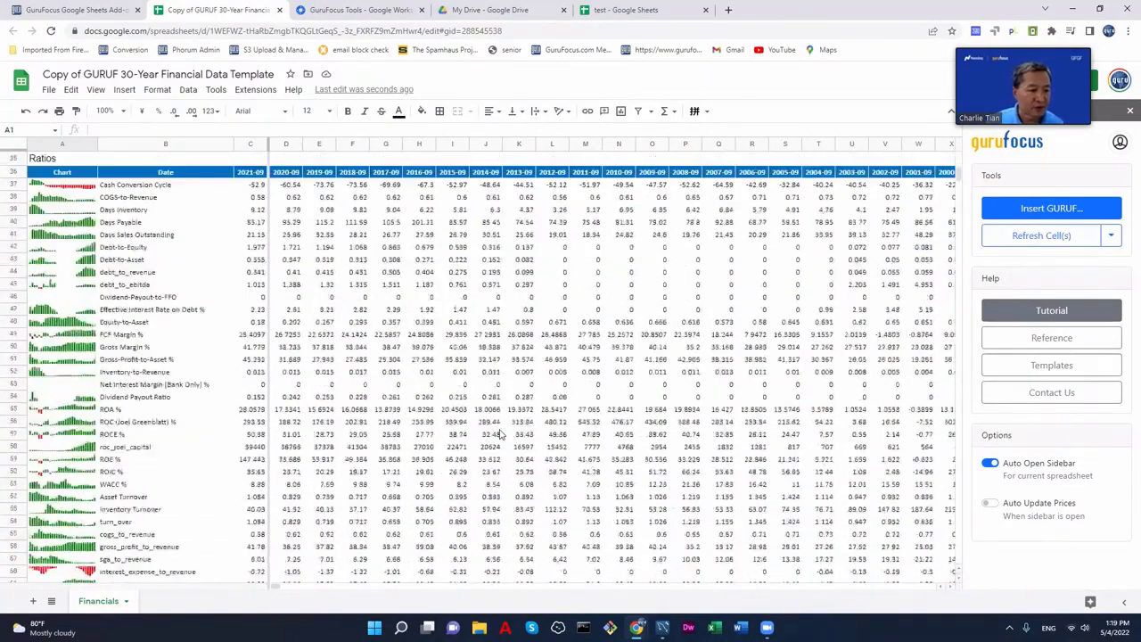
scroll(501, 433, "up", 12)
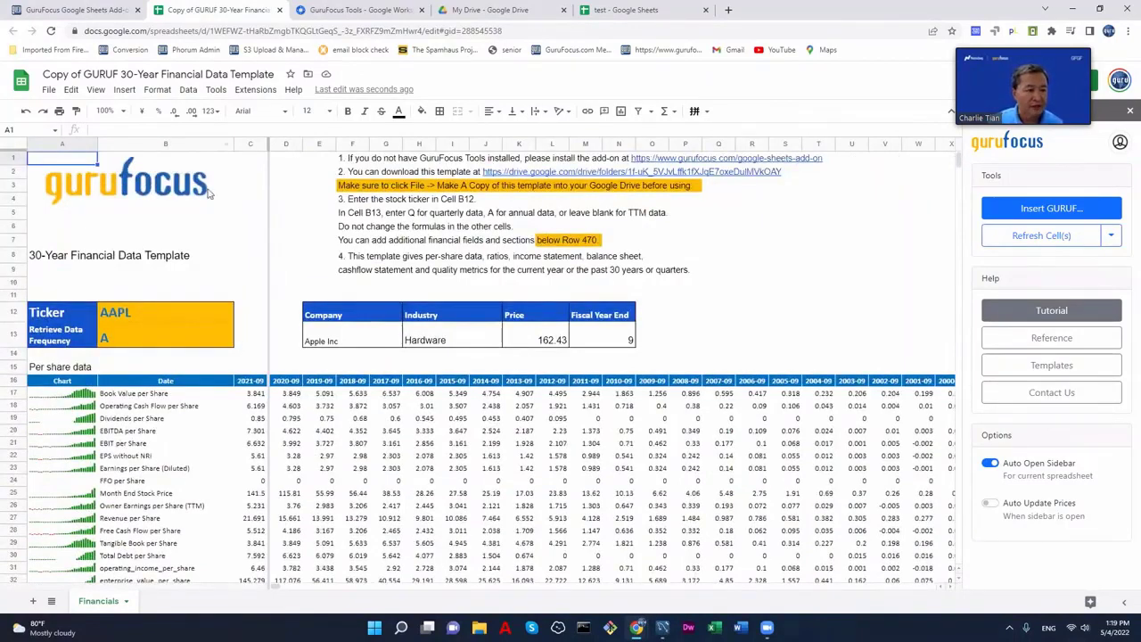
scroll(71, 419, "down", 3)
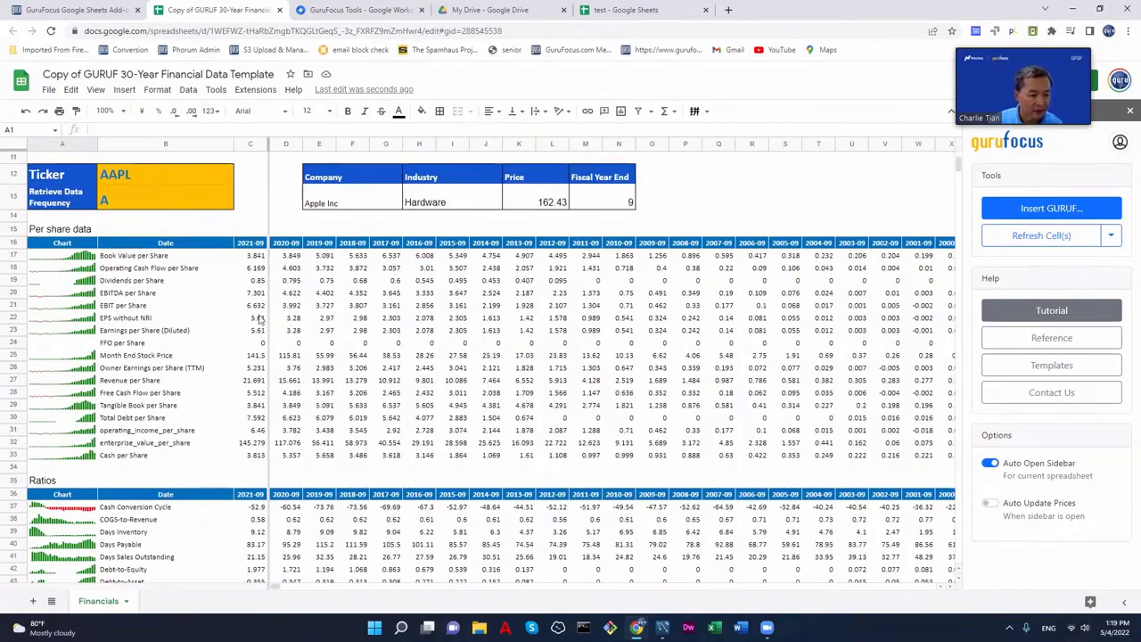
scroll(338, 366, "down", 3)
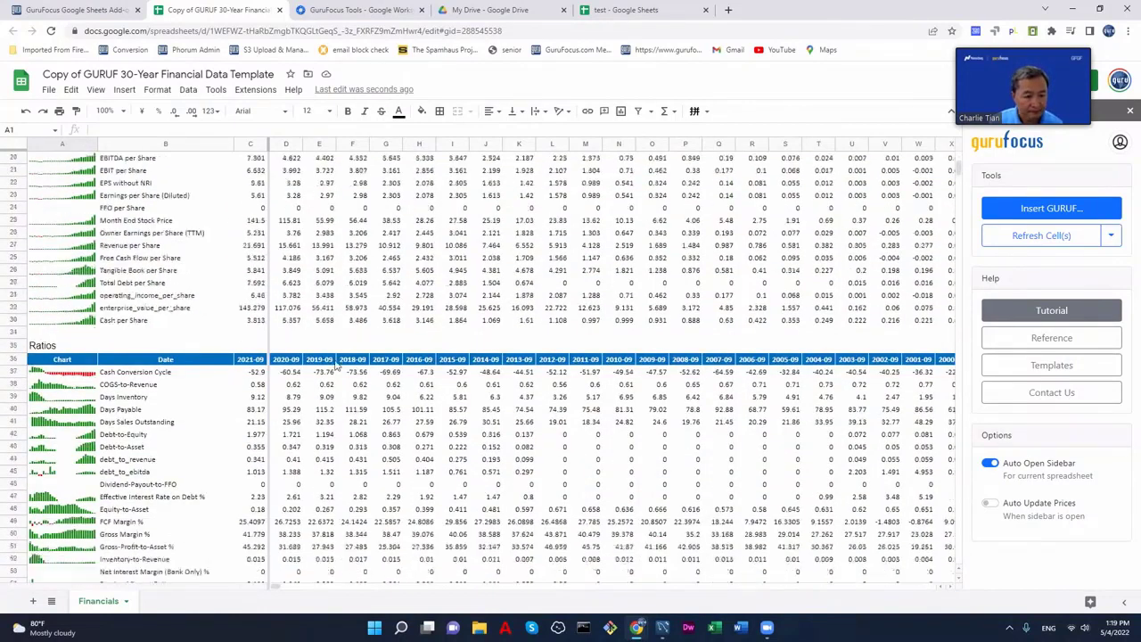
scroll(258, 326, "up", 3)
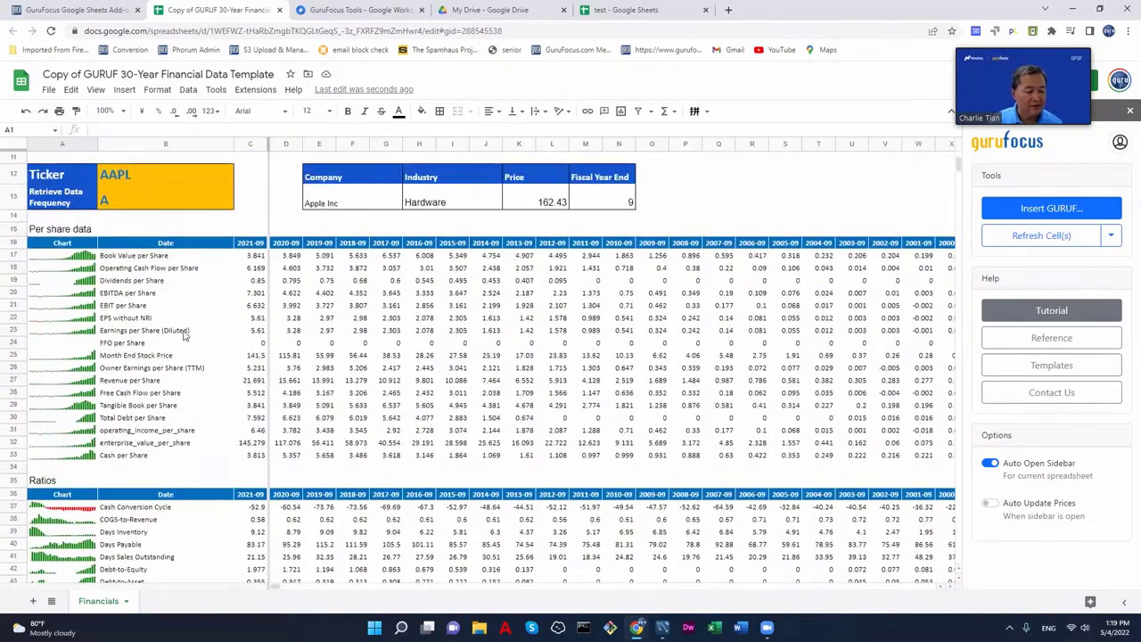
scroll(248, 331, "up", 1)
scroll(266, 332, "up", 3)
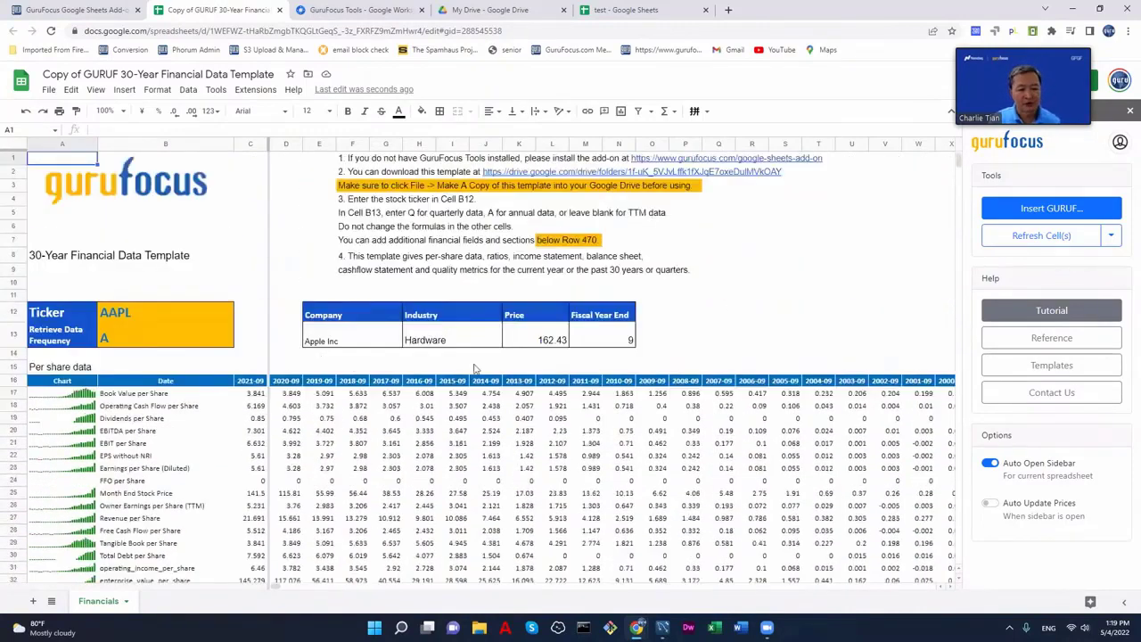
- Enter TSLA as the ticker in B12 and scroll through Tesla's refreshed data
left_click(151, 316)
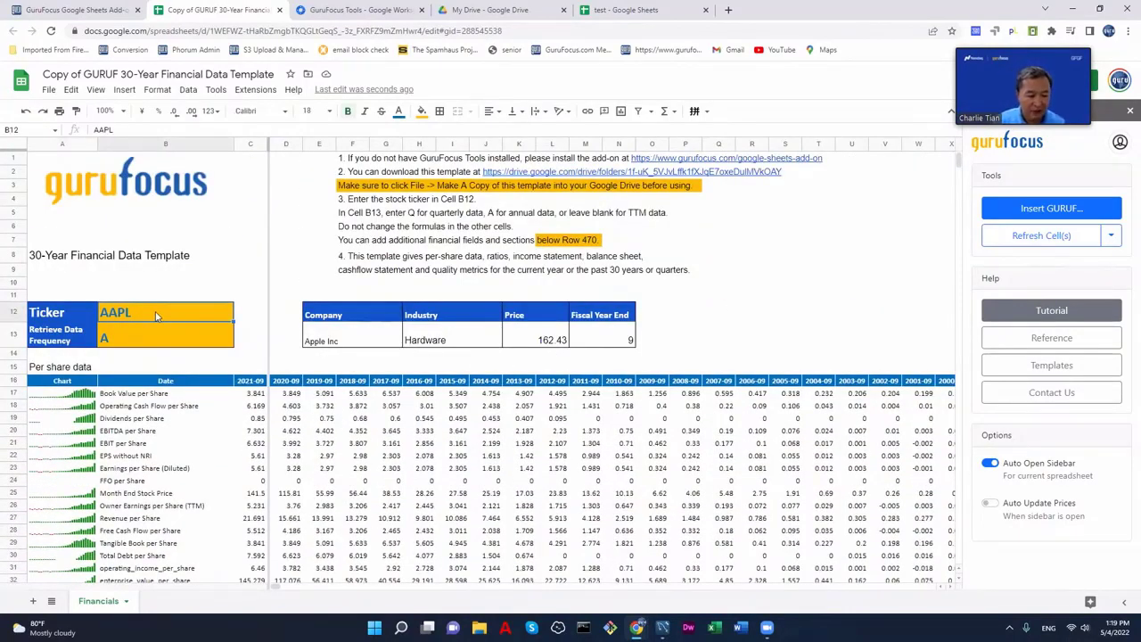
type("TSLA")
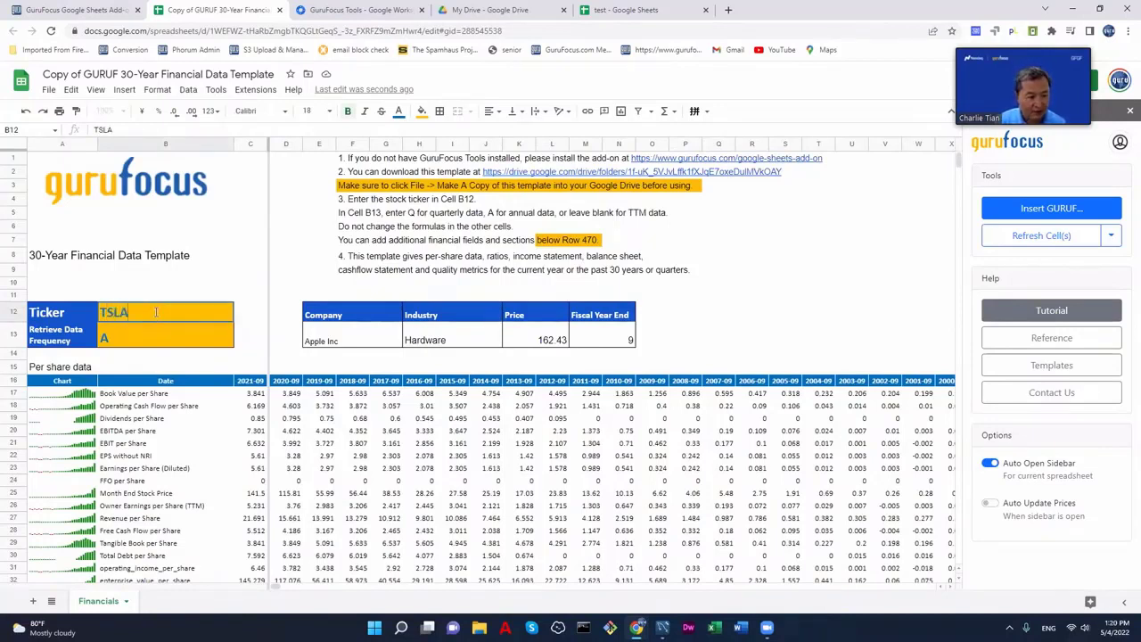
key("Return")
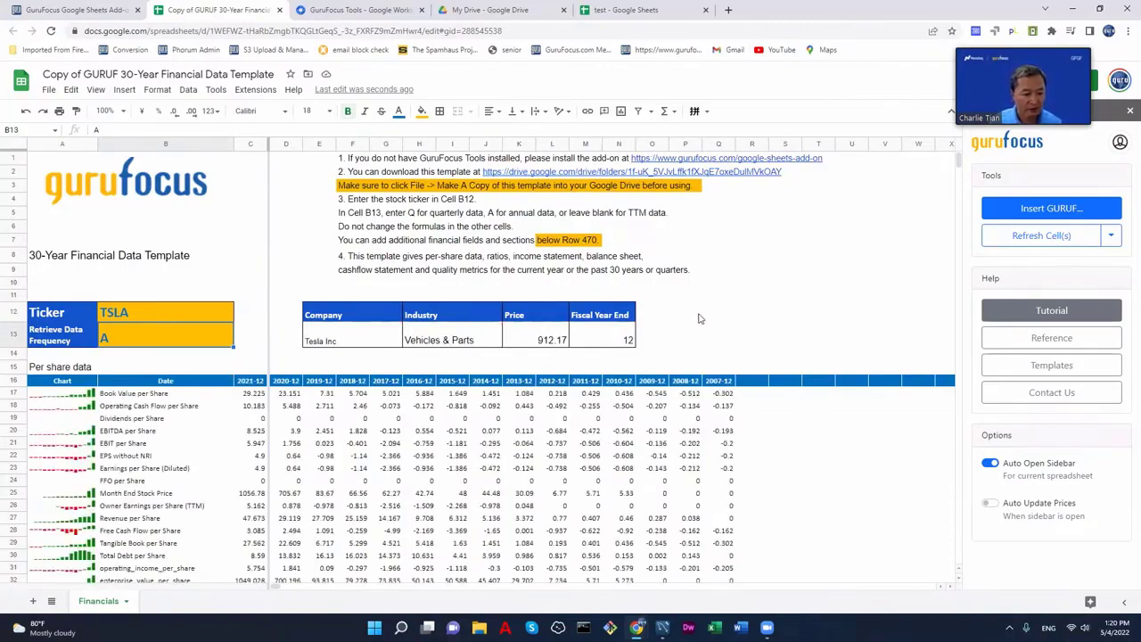
scroll(699, 318, "down", 8)
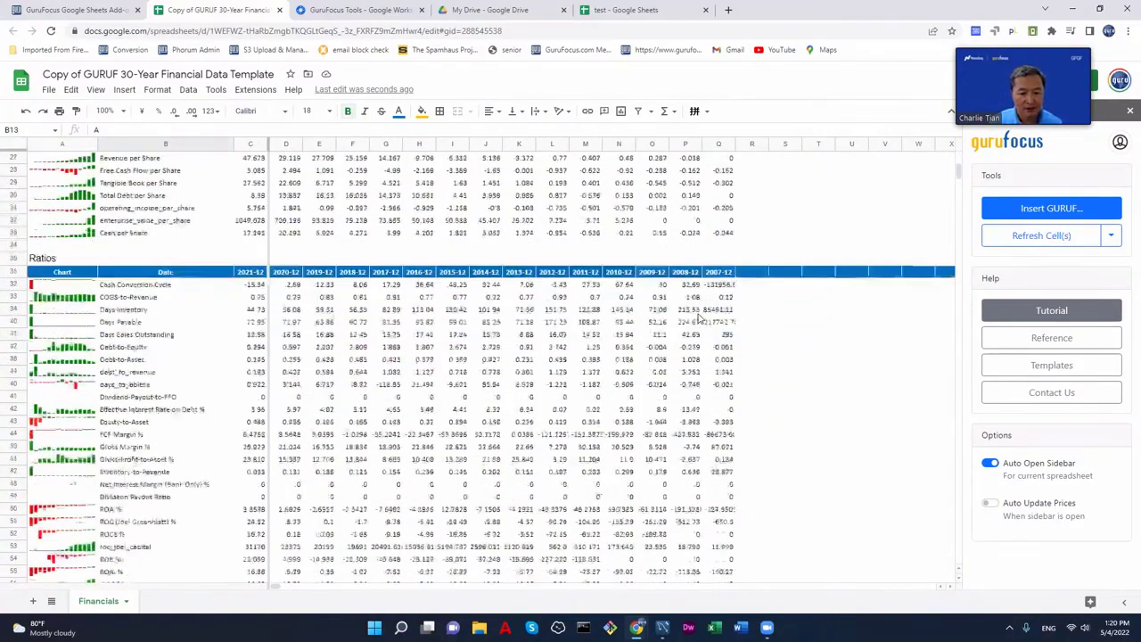
scroll(699, 318, "up", 4)
scroll(699, 319, "down", 3)
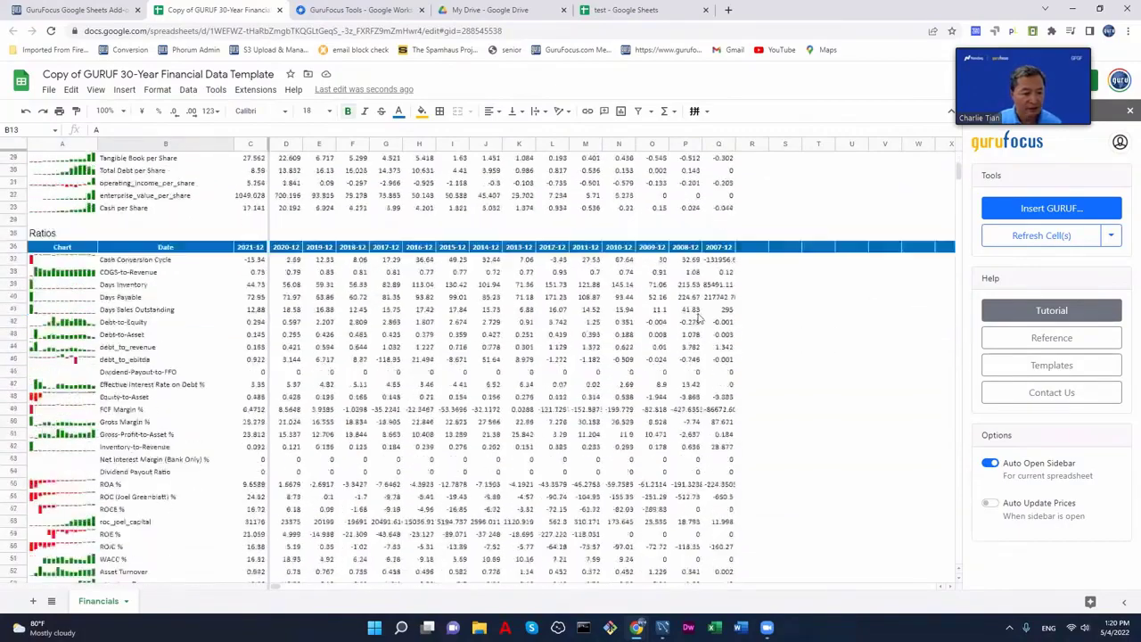
scroll(698, 319, "up", 4)
left_click(174, 316)
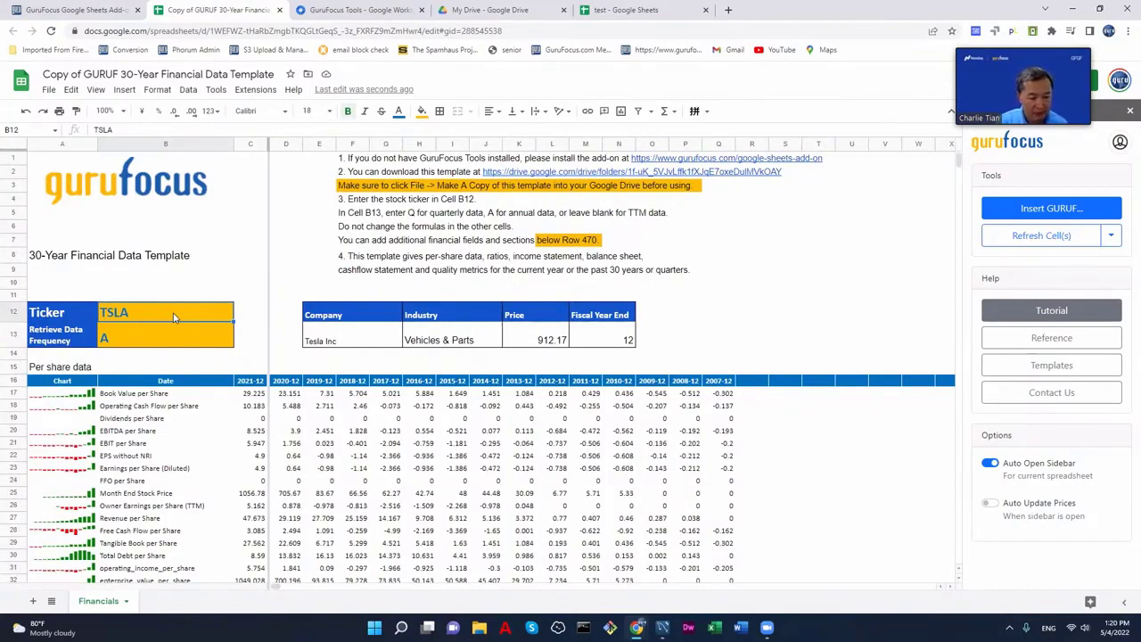
- Enter MCO in B12 and scroll through the loaded Moody's Corporation tables
type("MCO")
key("Return")
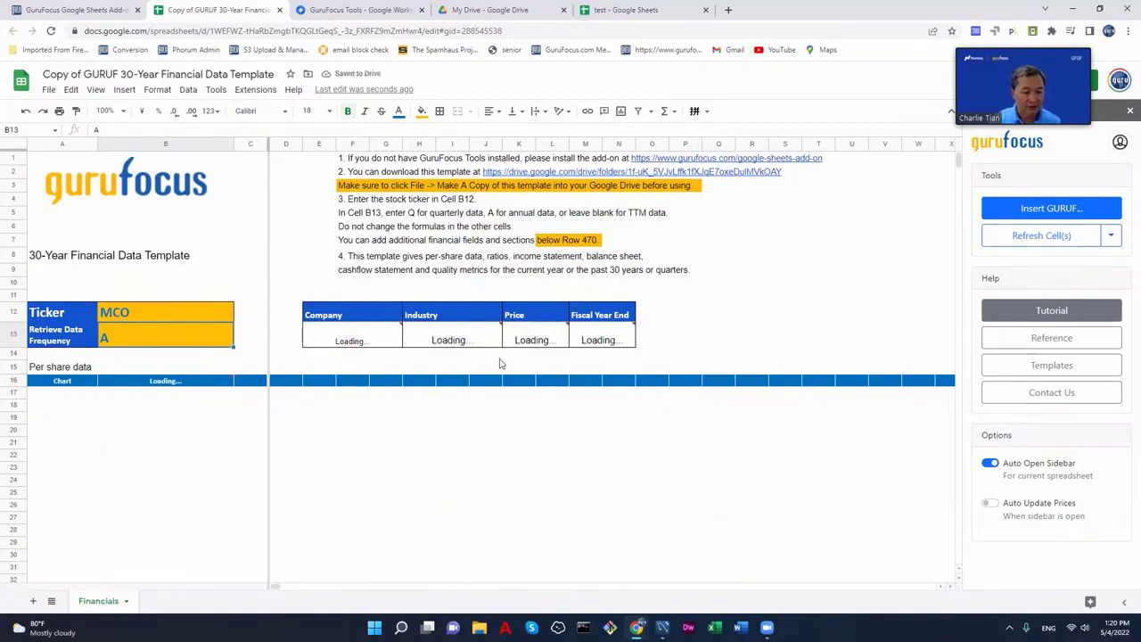
mouse_move(590, 339)
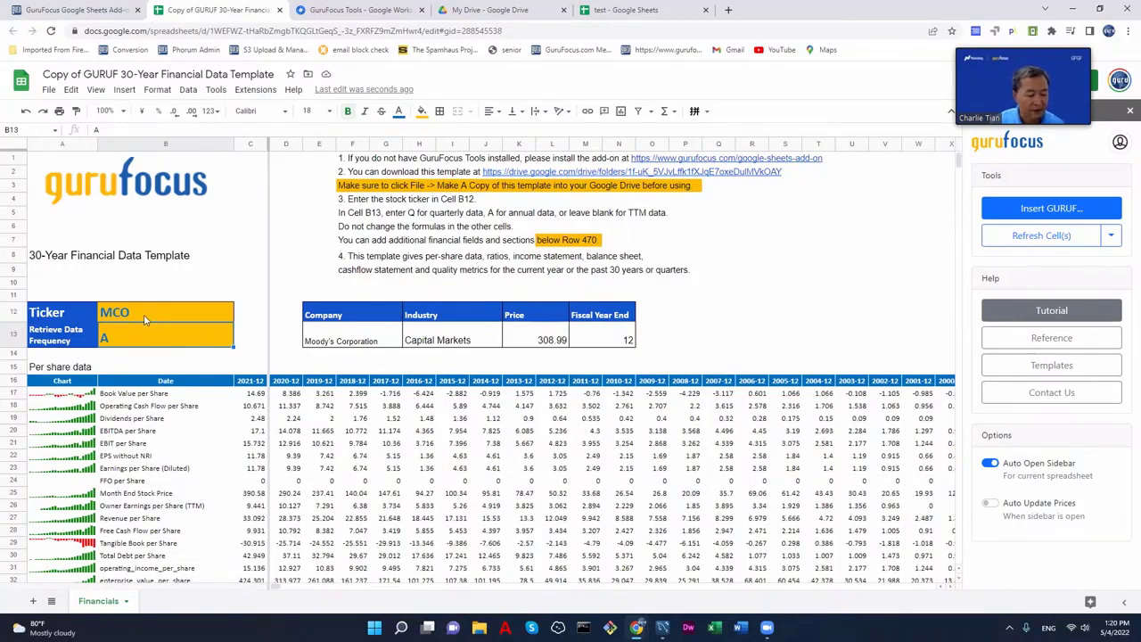
scroll(462, 426, "down", 3)
scroll(101, 372, "up", 2)
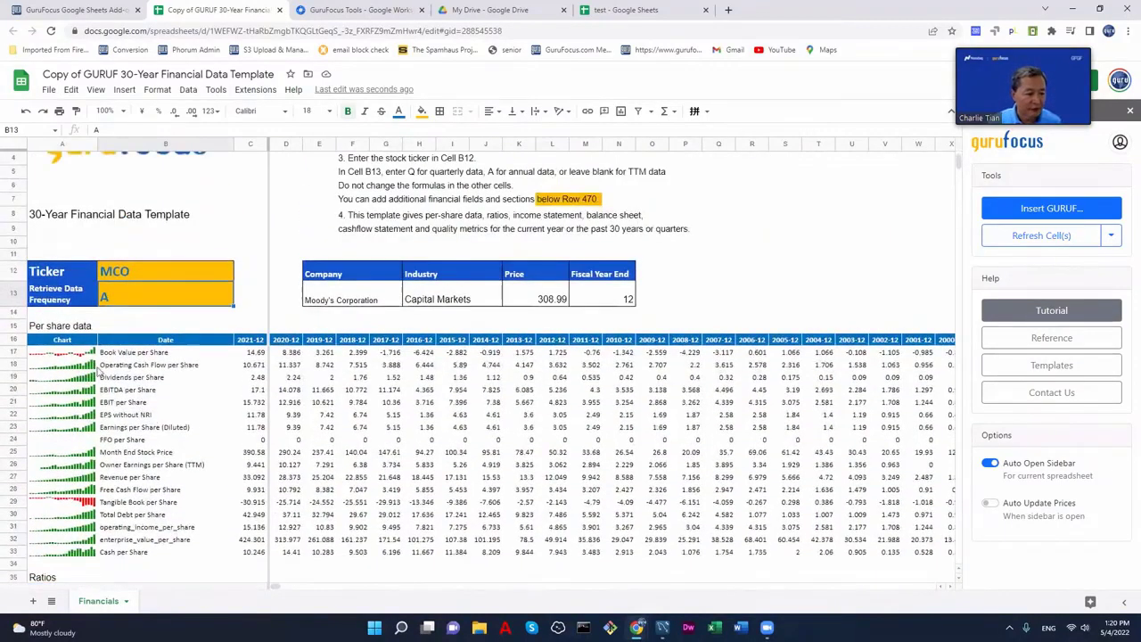
scroll(100, 452, "down", 15)
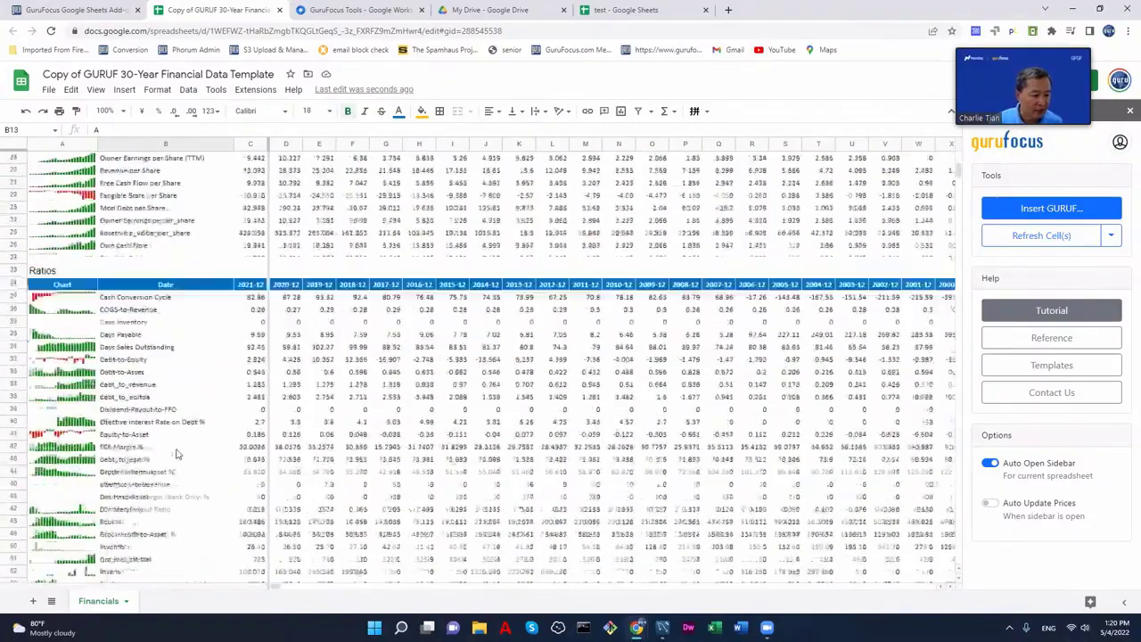
scroll(178, 455, "down", 15)
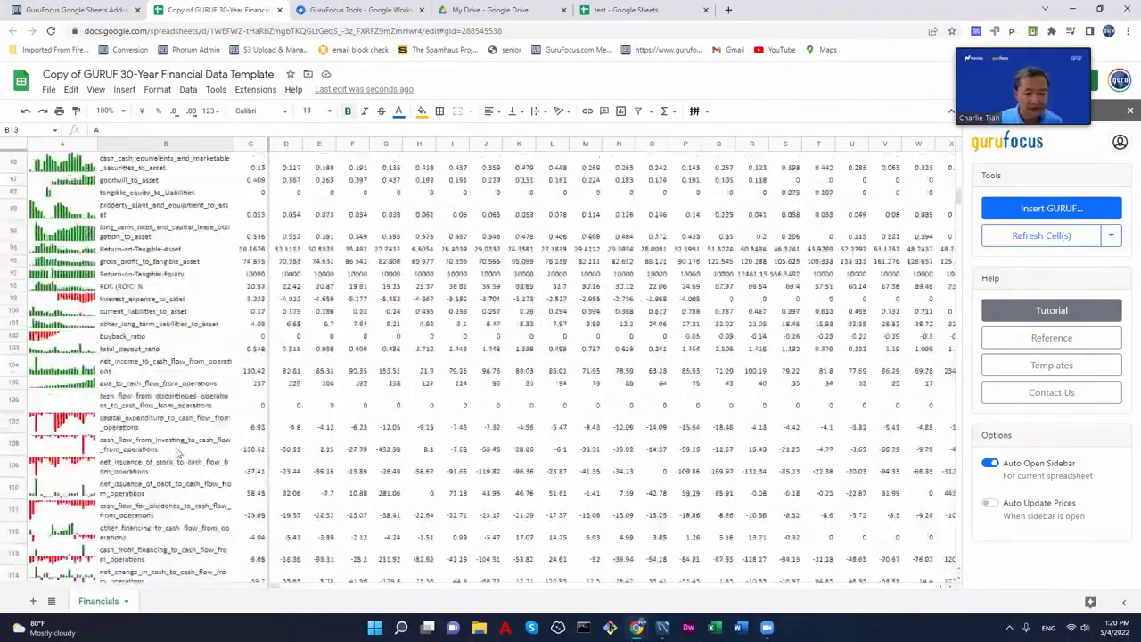
scroll(183, 455, "up", 20)
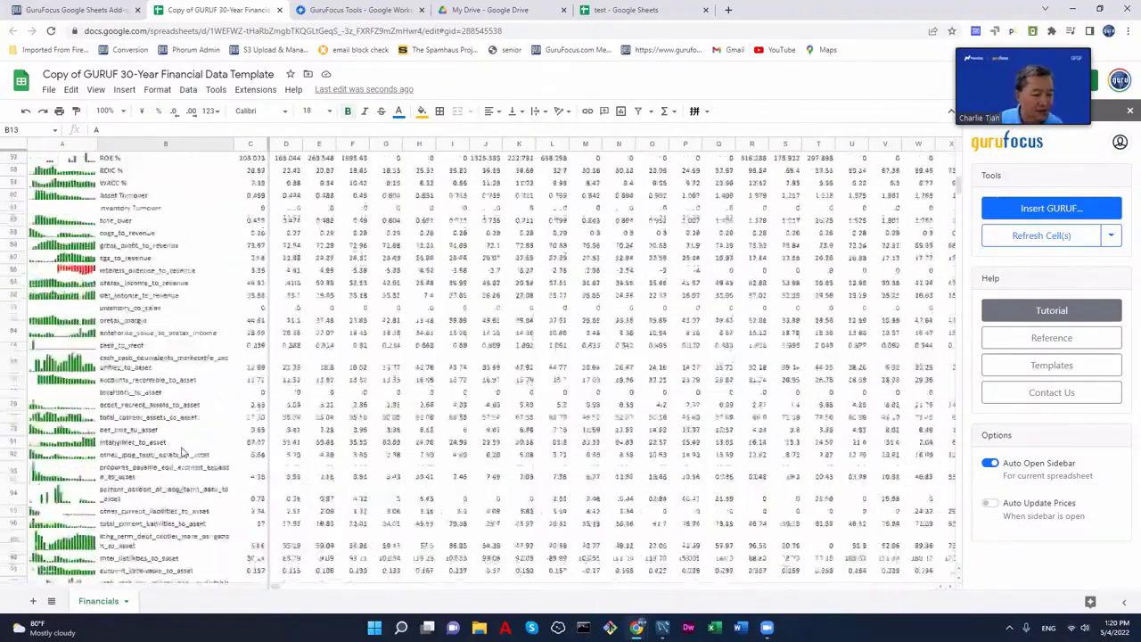
scroll(198, 454, "up", 10)
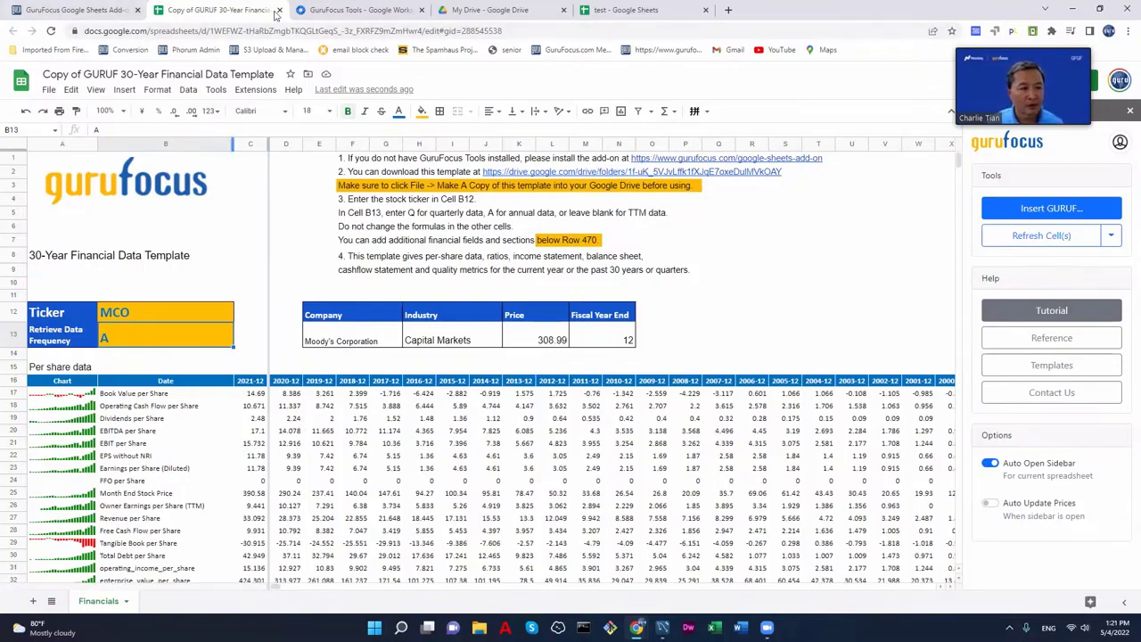
- Close the 30-year template copy and open the view-only Historical Charts Template from the GuruFocus add-on page
left_click(278, 13)
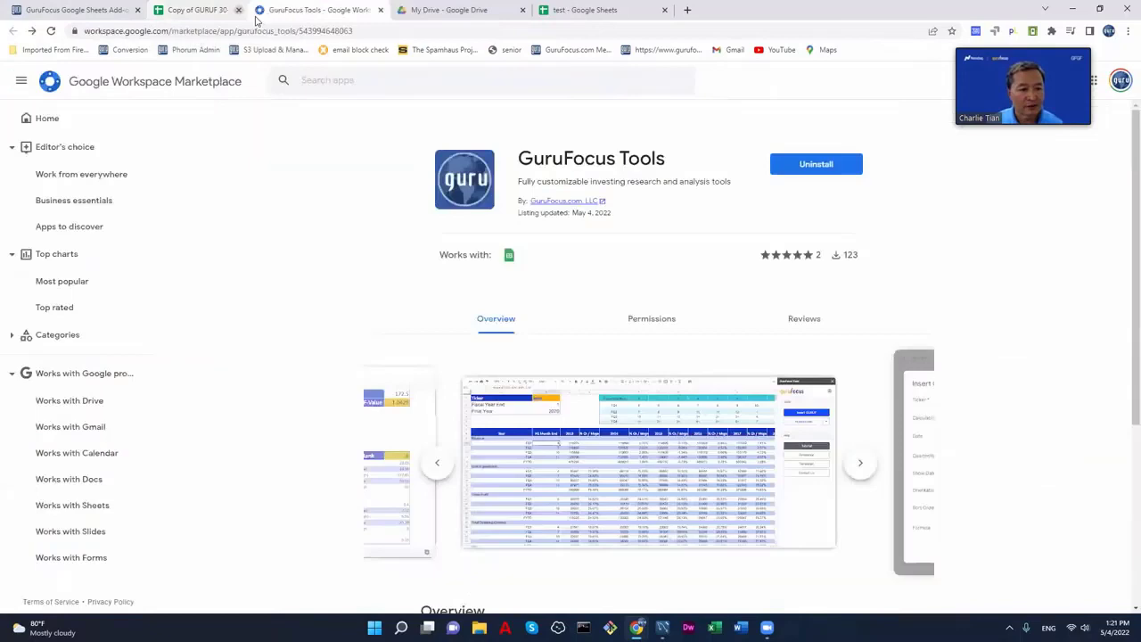
left_click(76, 10)
scroll(886, 350, "down", 6)
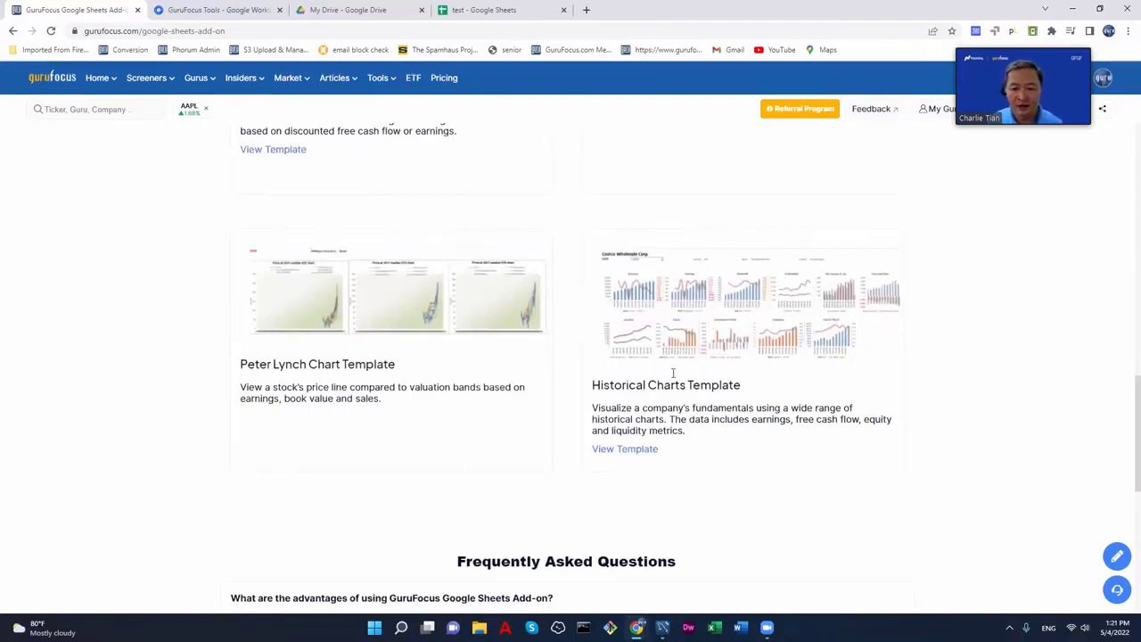
left_click(628, 450)
left_click(604, 217)
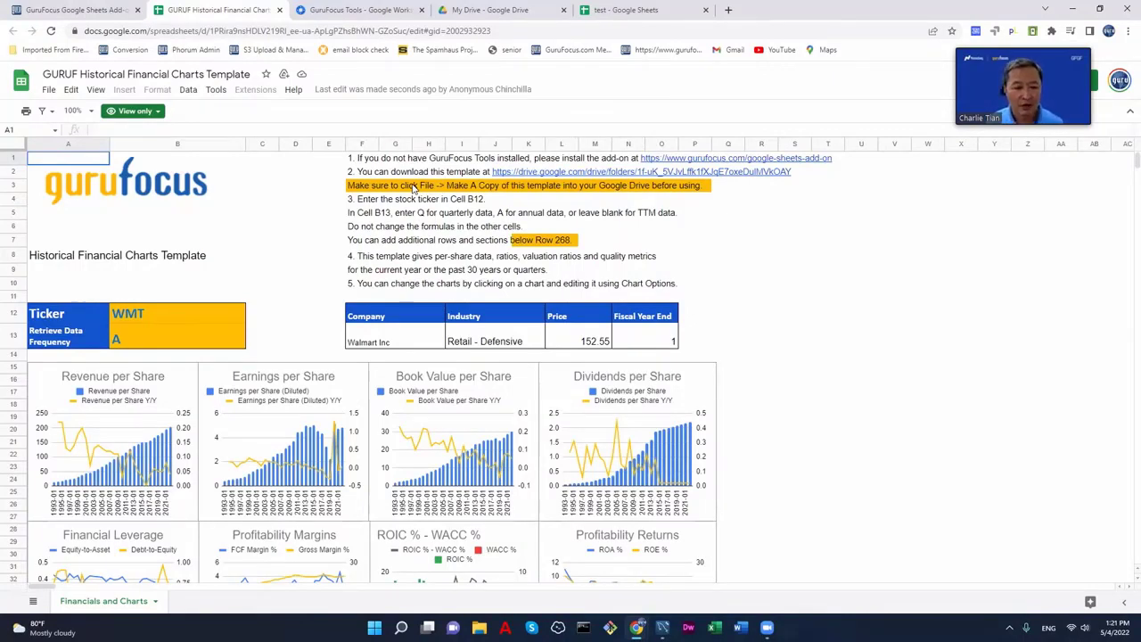
- Make a copy of the template with File > Make a copy, keeping the default name and folder
left_click(370, 190)
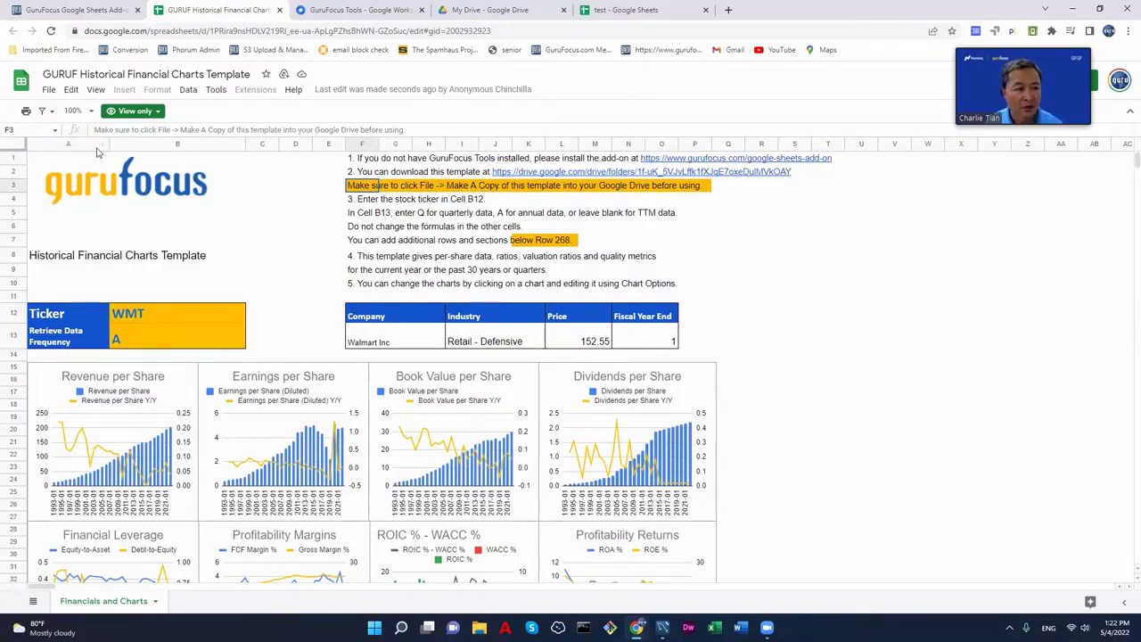
left_click(50, 91)
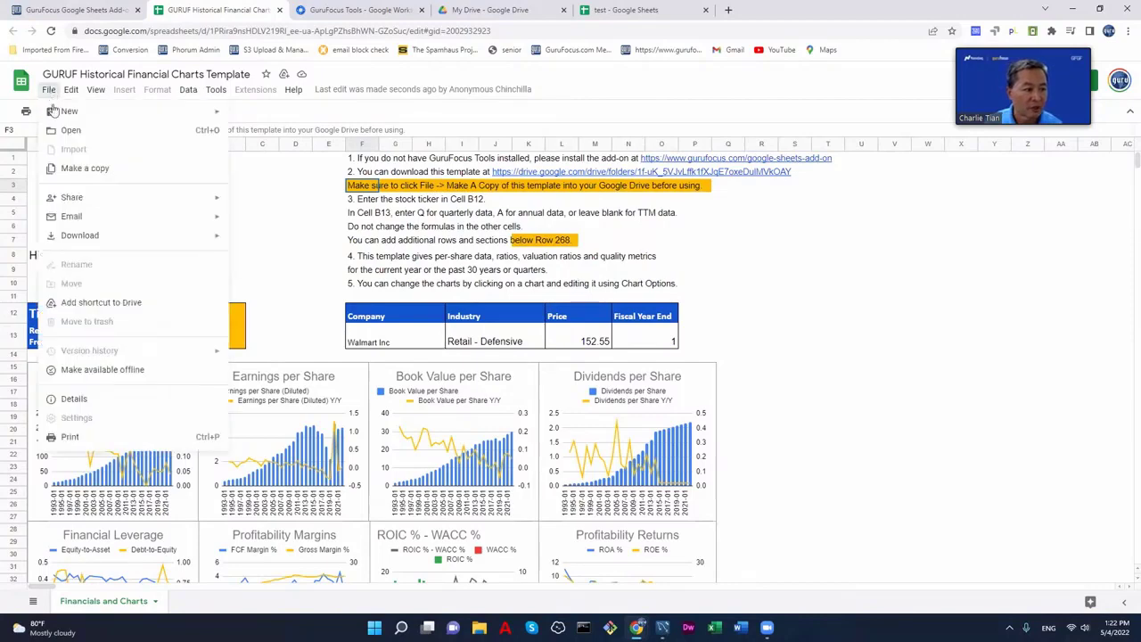
left_click(102, 169)
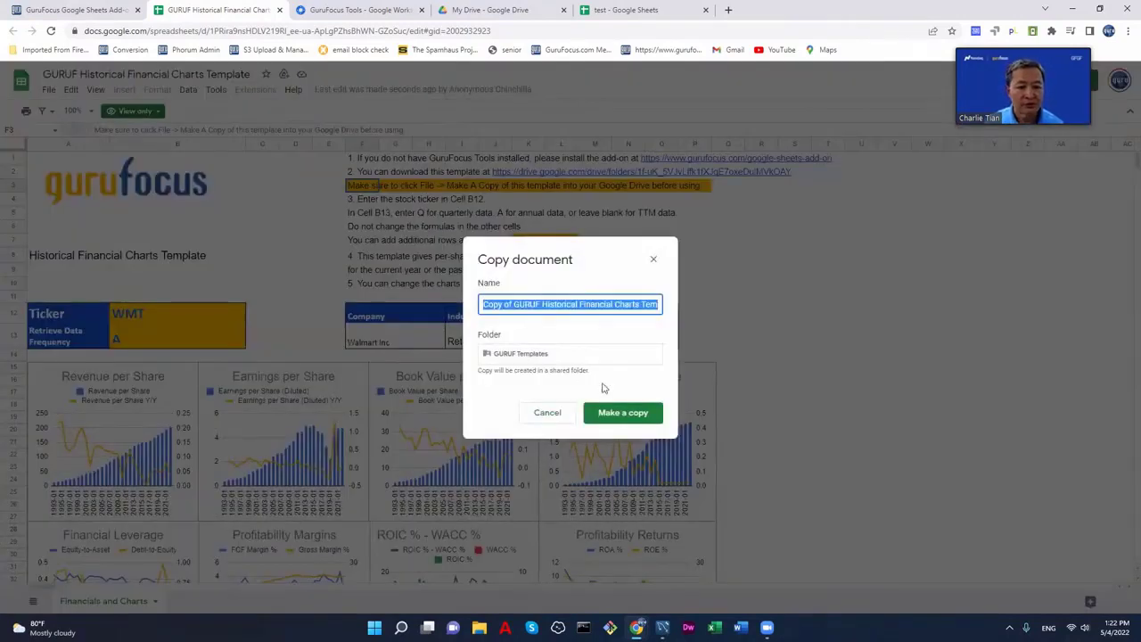
left_click(621, 411)
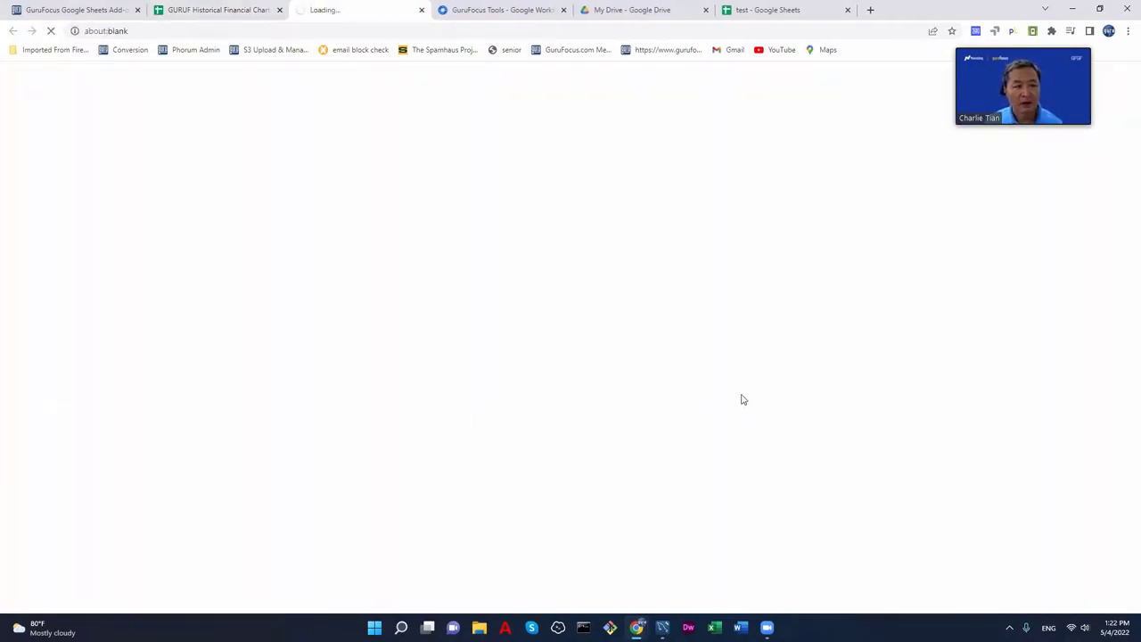
- Close the original view-only template tab, keeping only the editable copy
left_click(279, 10)
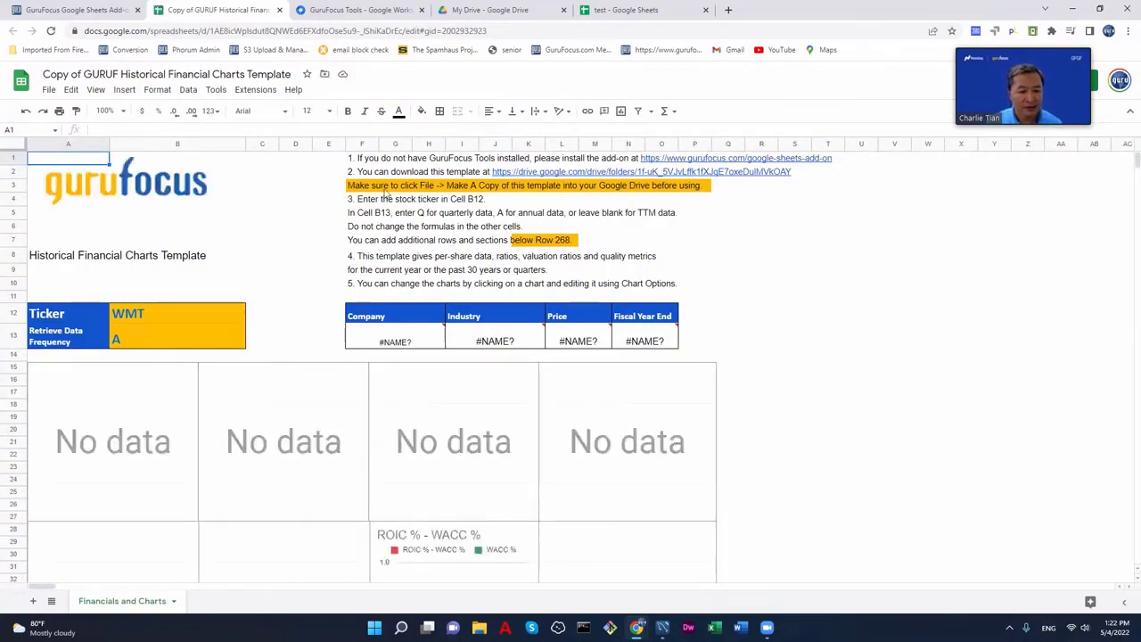
- Open the GuruFocus Tools sidebar and reload the page so Walmart's per-share charts fill in
left_click(255, 90)
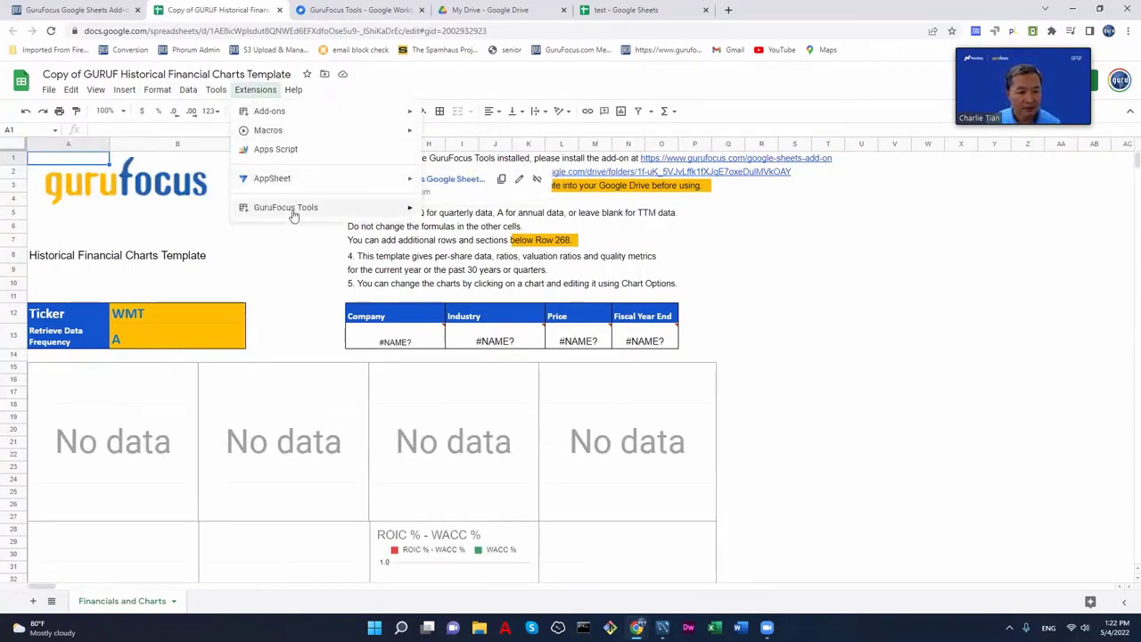
mouse_move(294, 208)
left_click(488, 212)
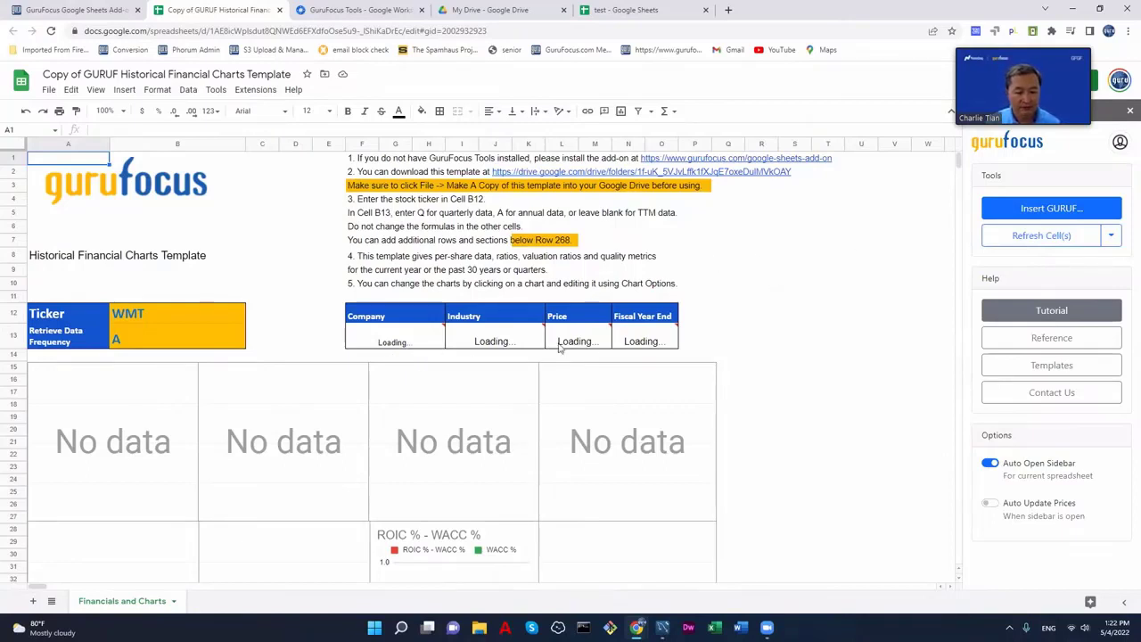
mouse_move(648, 343)
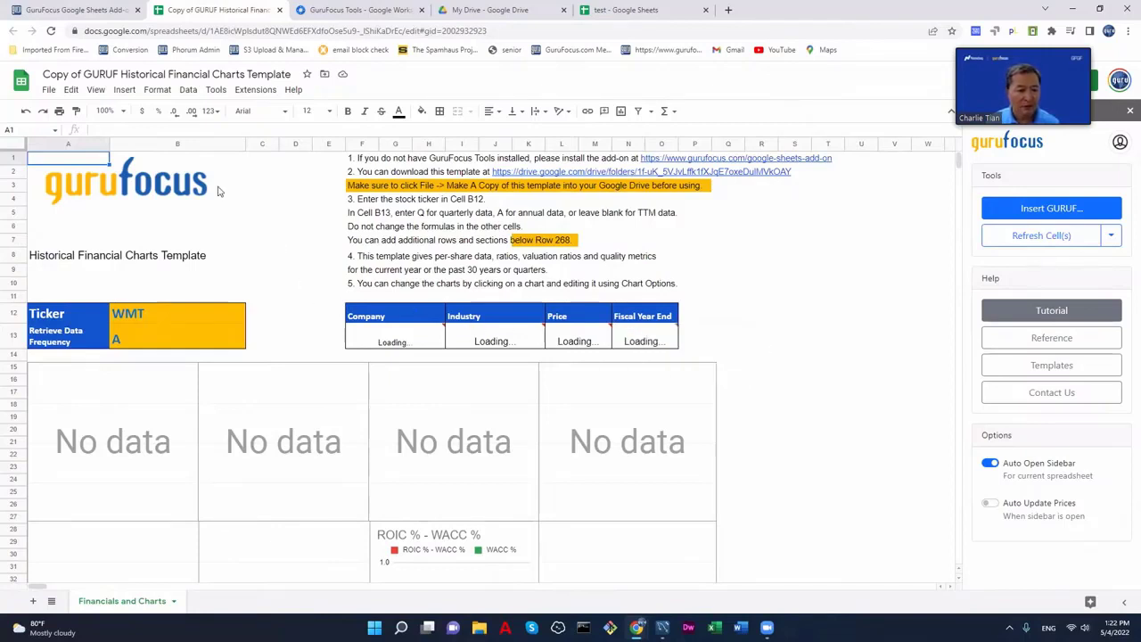
left_click(51, 31)
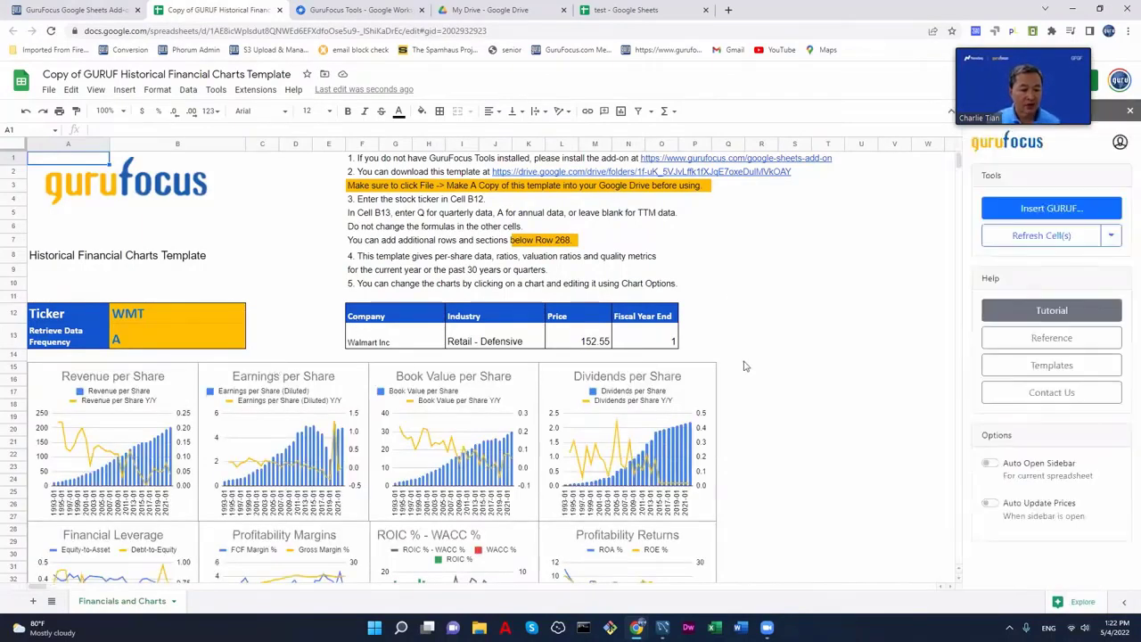
- Scroll back to the top of the Financials and Charts sheet to show WMT details and first charts
scroll(749, 365, "down", 5)
scroll(749, 365, "down", 5)
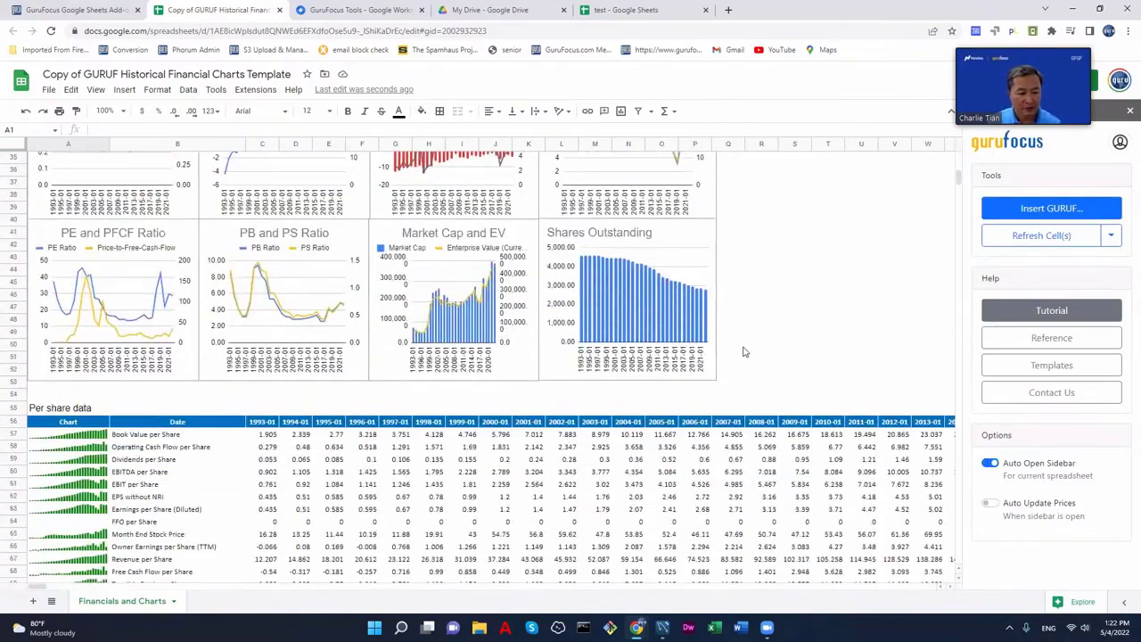
scroll(555, 374, "down", 5)
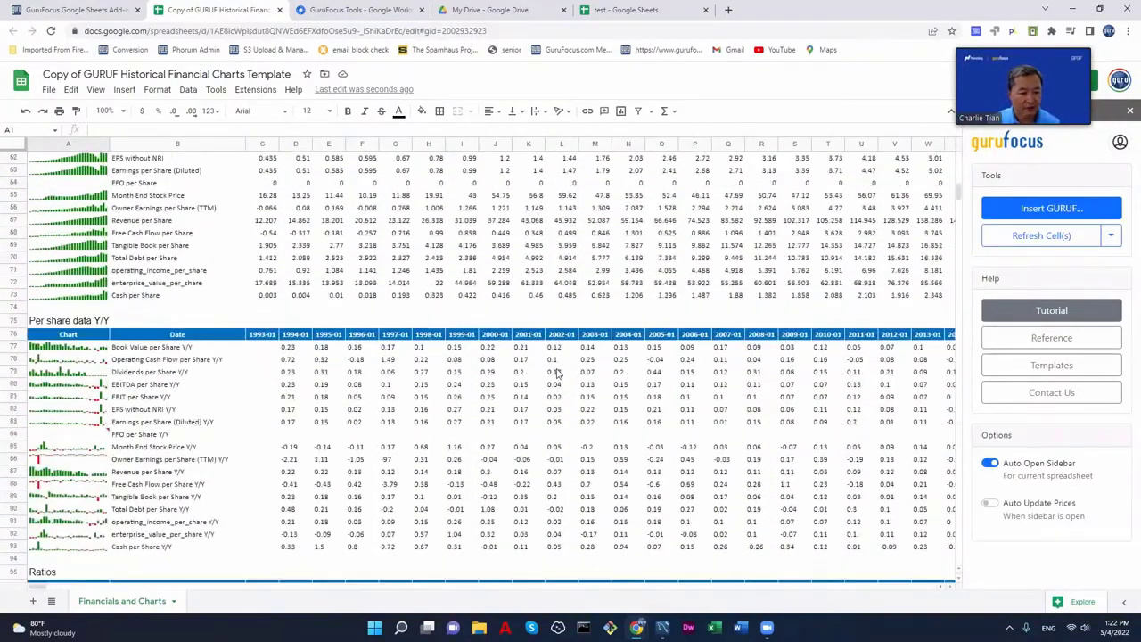
scroll(556, 369, "up", 12)
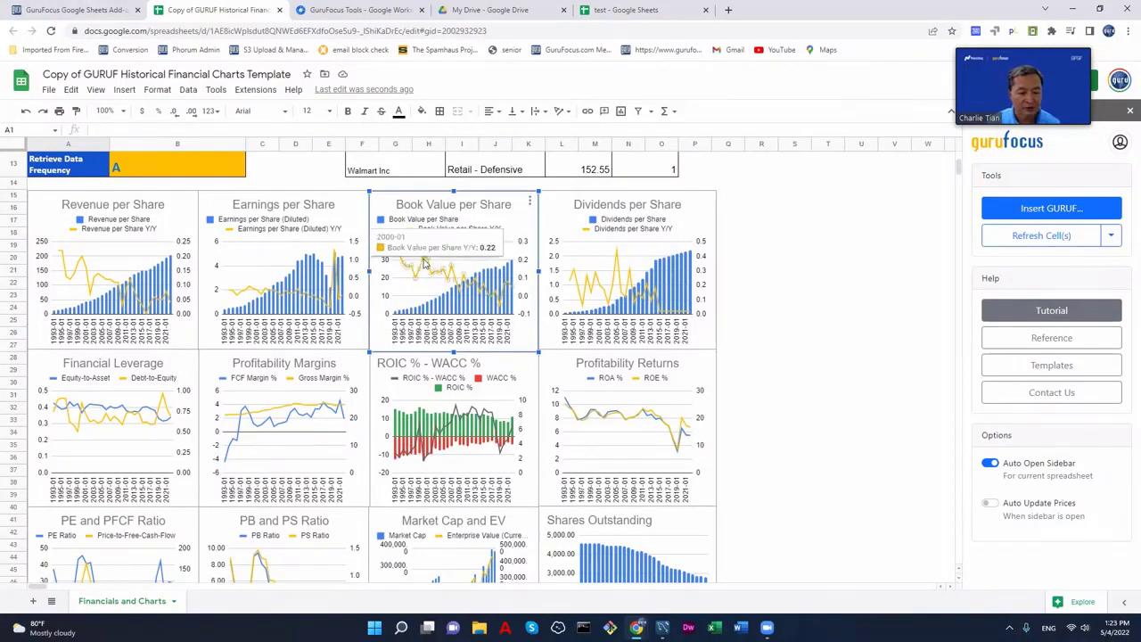
mouse_move(428, 264)
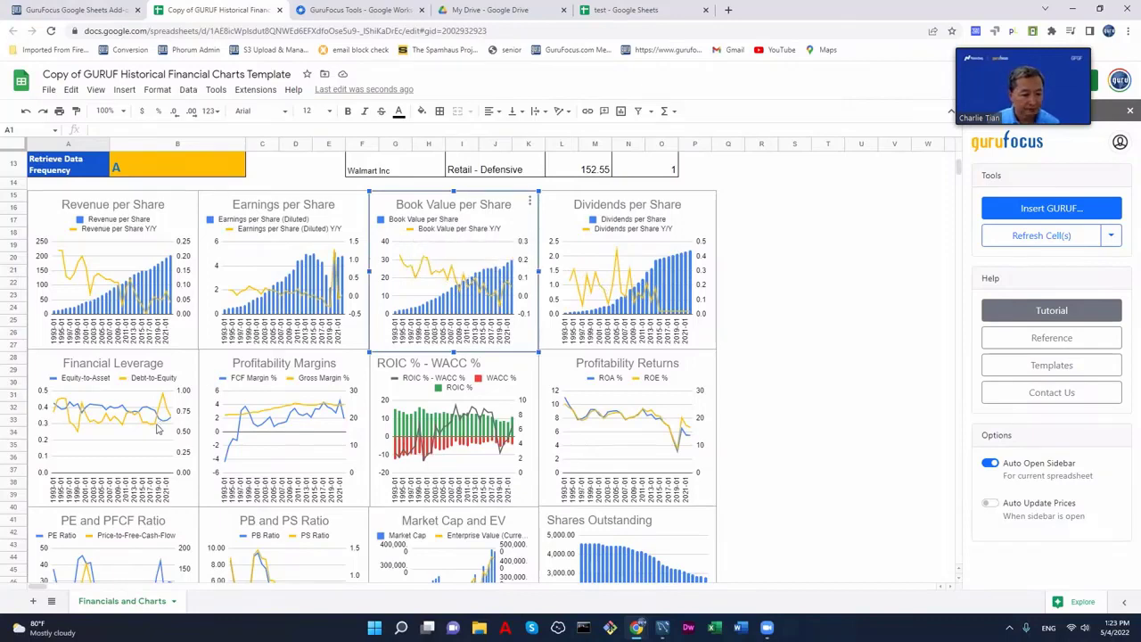
scroll(250, 336, "up", 3)
scroll(248, 332, "up", 1)
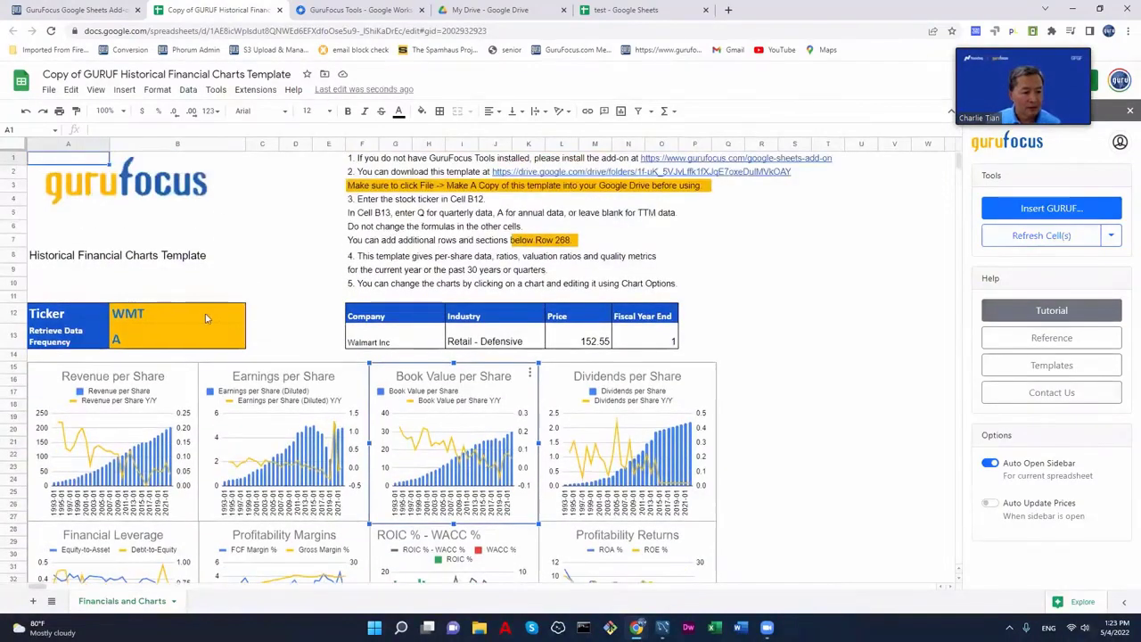
- Replace the ticker WMT in cell B12 with AAPL
left_click(167, 318)
type("AAPL")
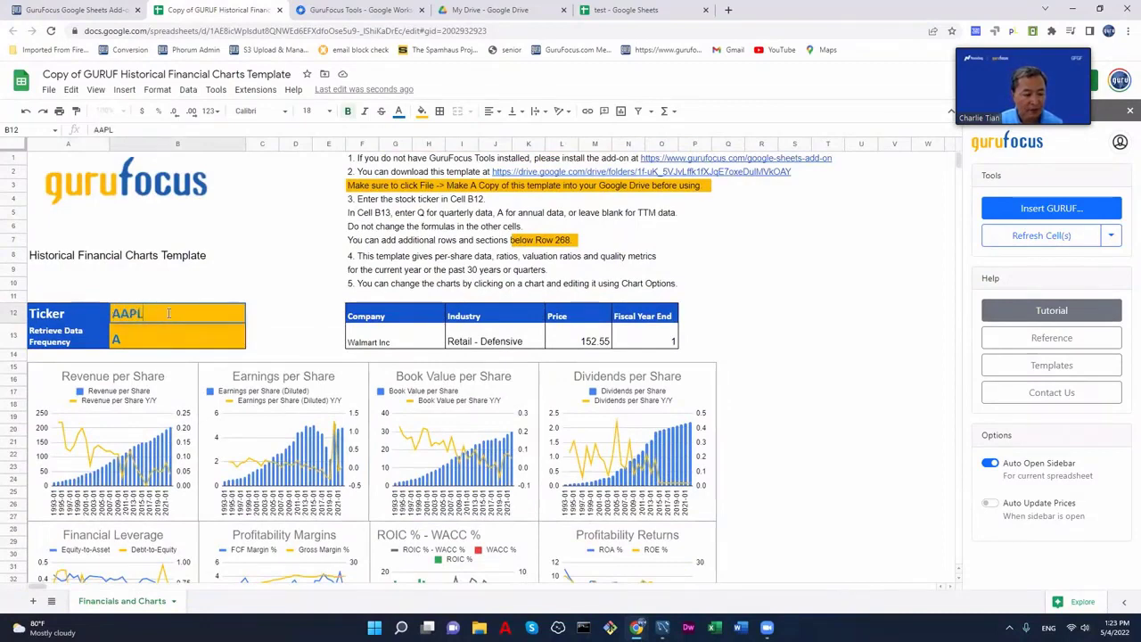
key("Return")
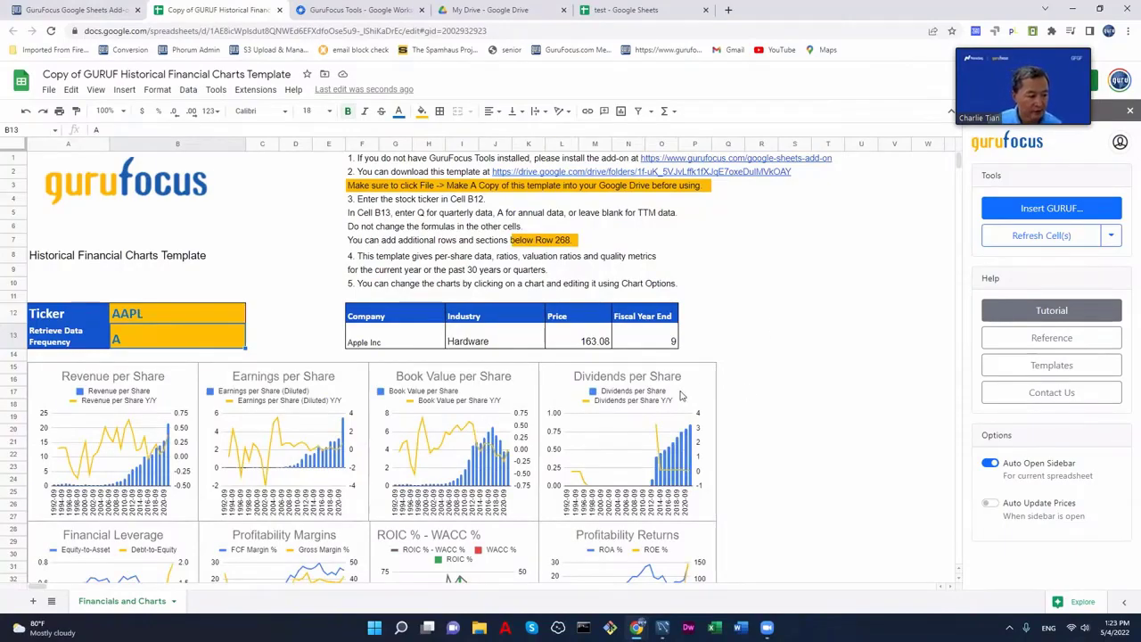
- Scroll through the charts and per-share tables to check they now show Apple Inc data
scroll(767, 374, "down", 15)
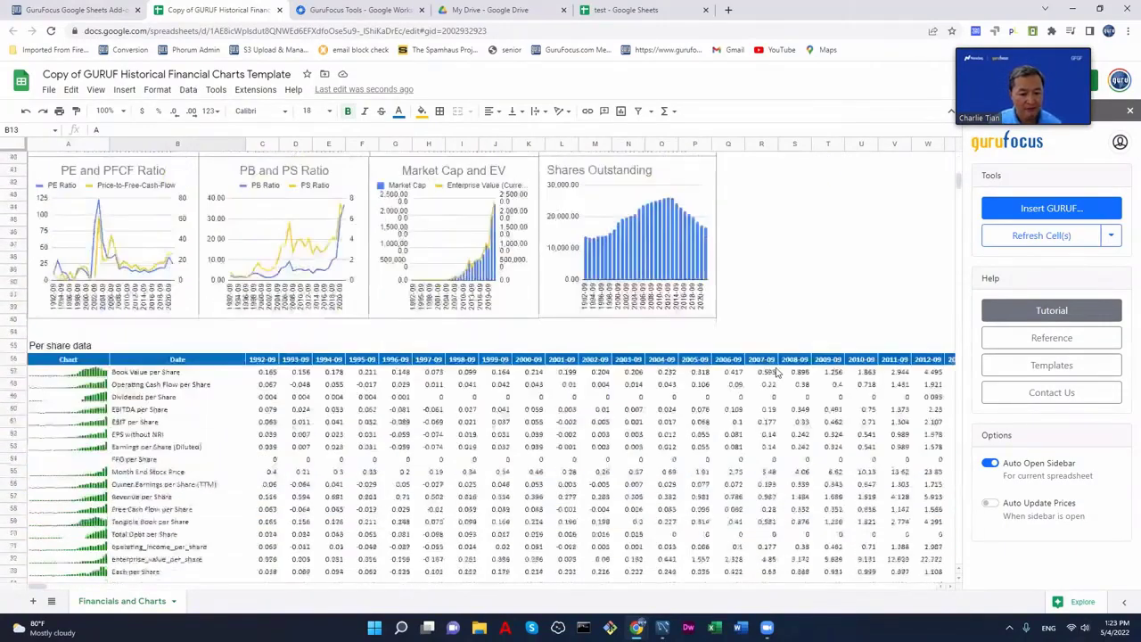
scroll(776, 373, "down", 3)
scroll(776, 373, "up", 18)
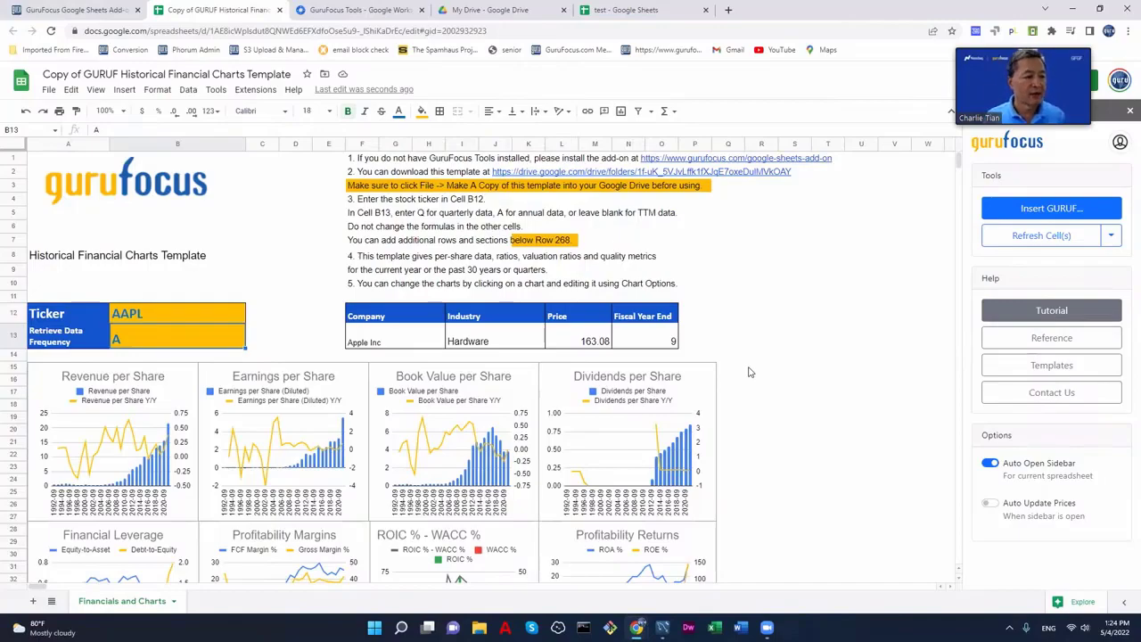
scroll(748, 372, "down", 15)
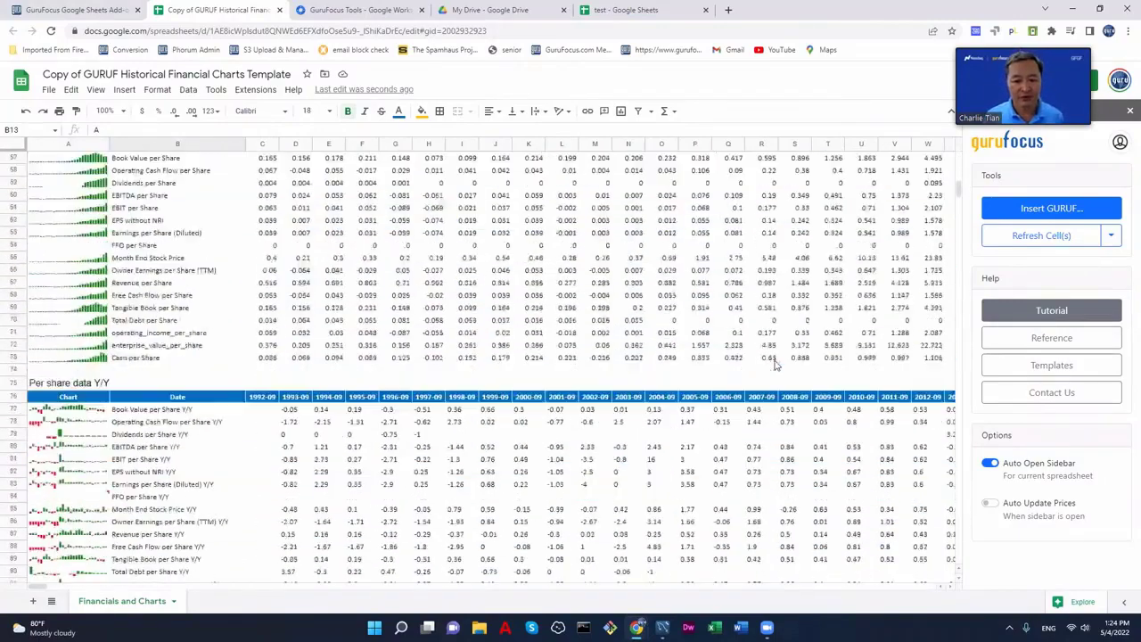
scroll(774, 364, "up", 15)
scroll(774, 364, "down", 5)
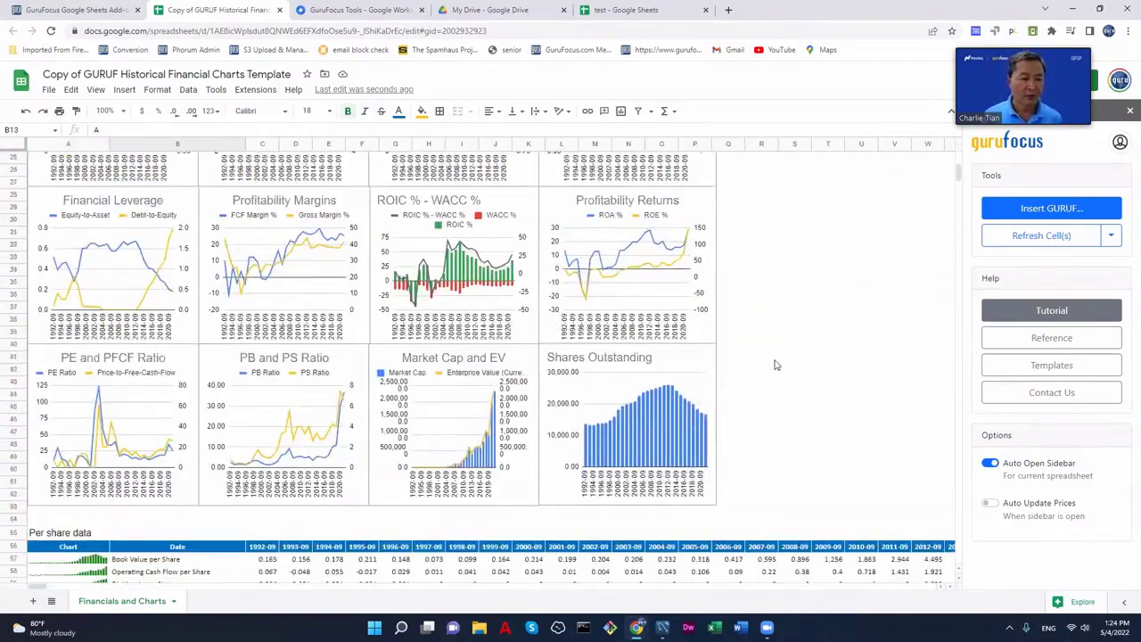
scroll(775, 364, "down", 3)
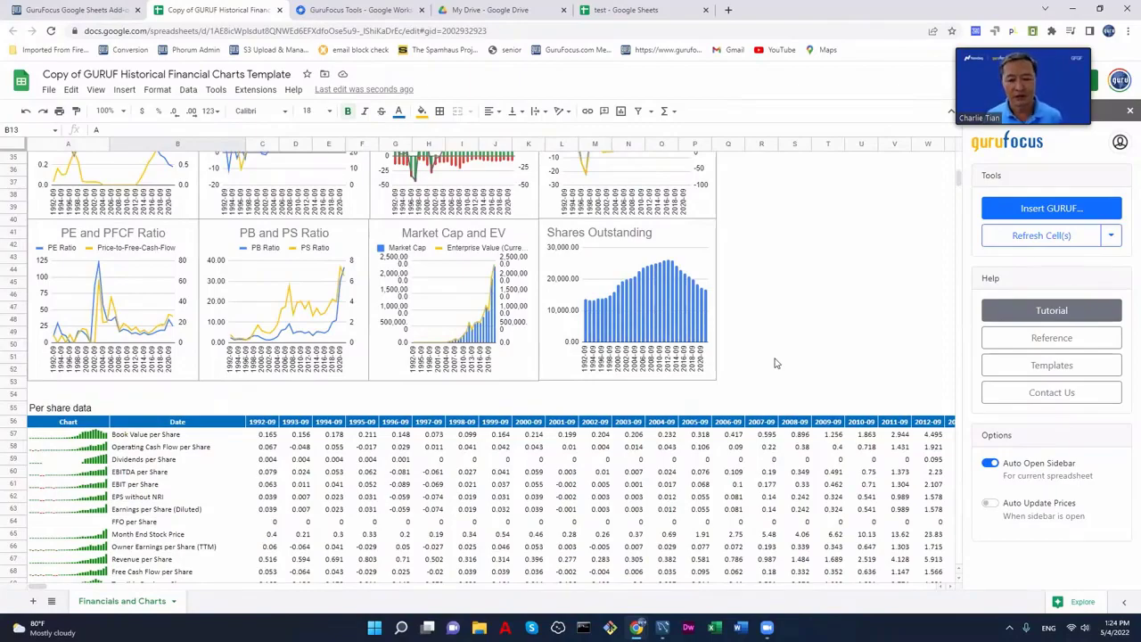
scroll(775, 364, "down", 3)
scroll(774, 361, "up", 10)
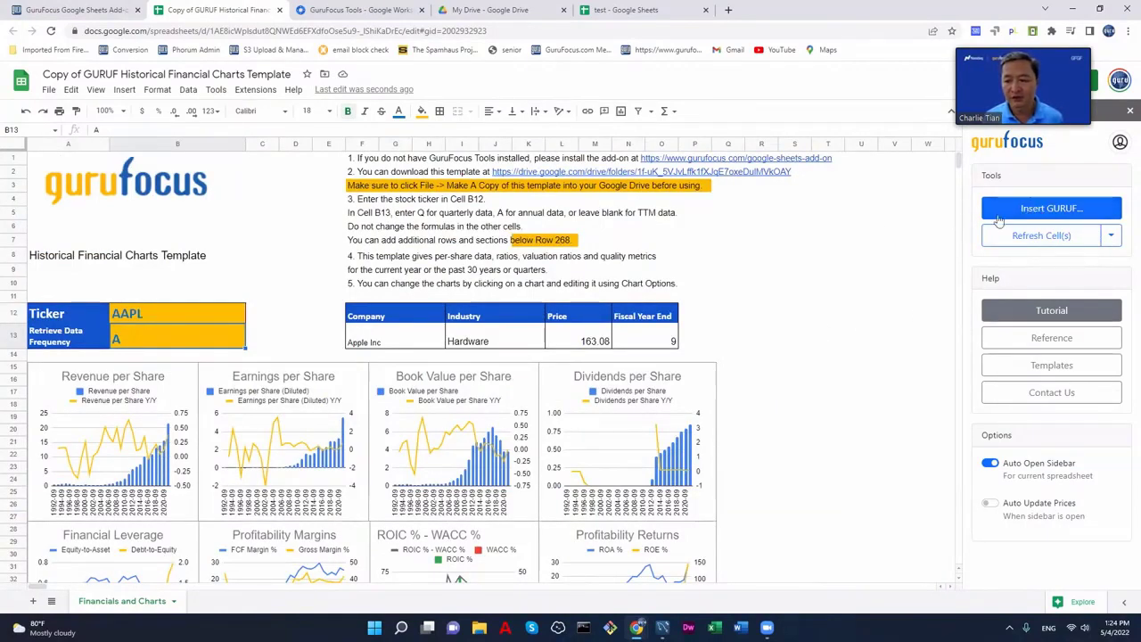
- Insert =GURUF(B12, "Market Cap ($M)") into cell R6 using the GURUF formula builder
left_click(764, 229)
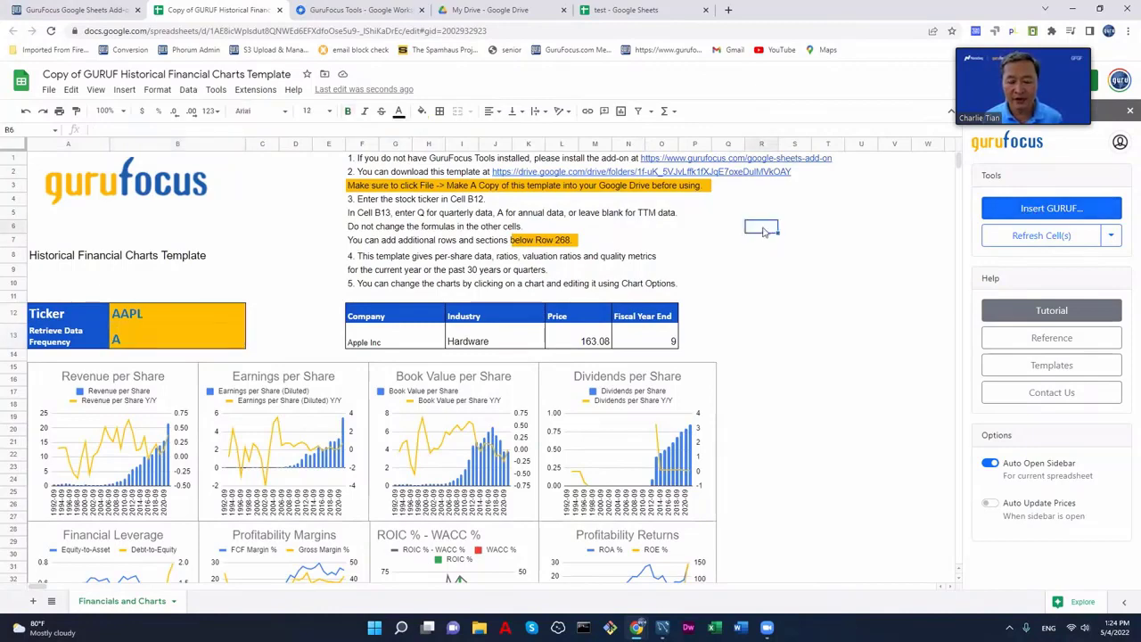
left_click(1027, 209)
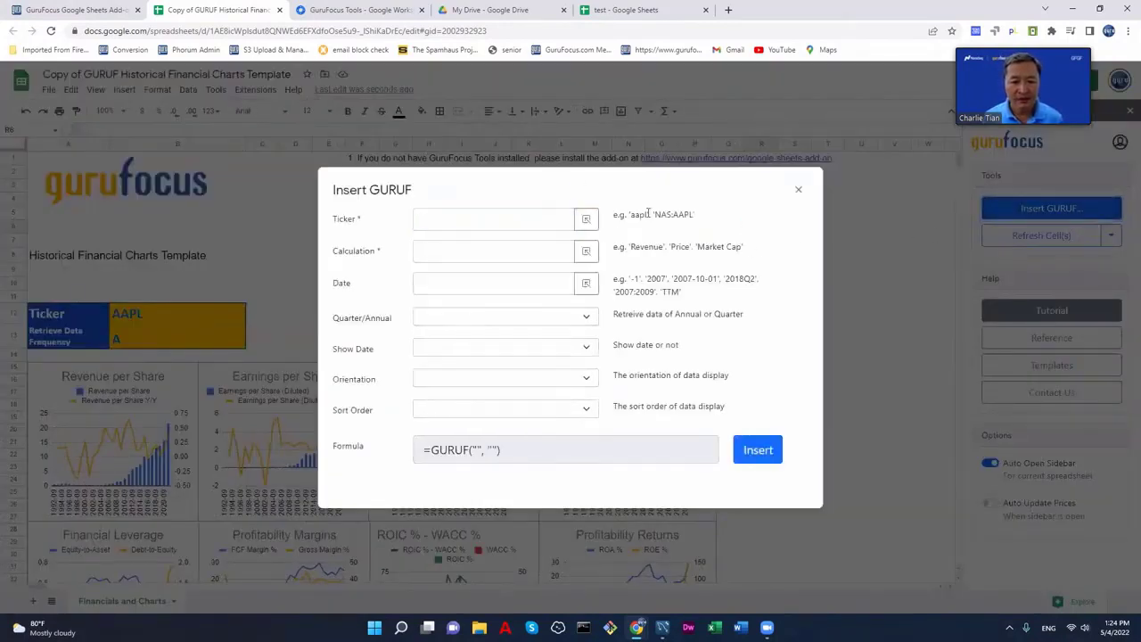
left_click(483, 215)
type("WMT")
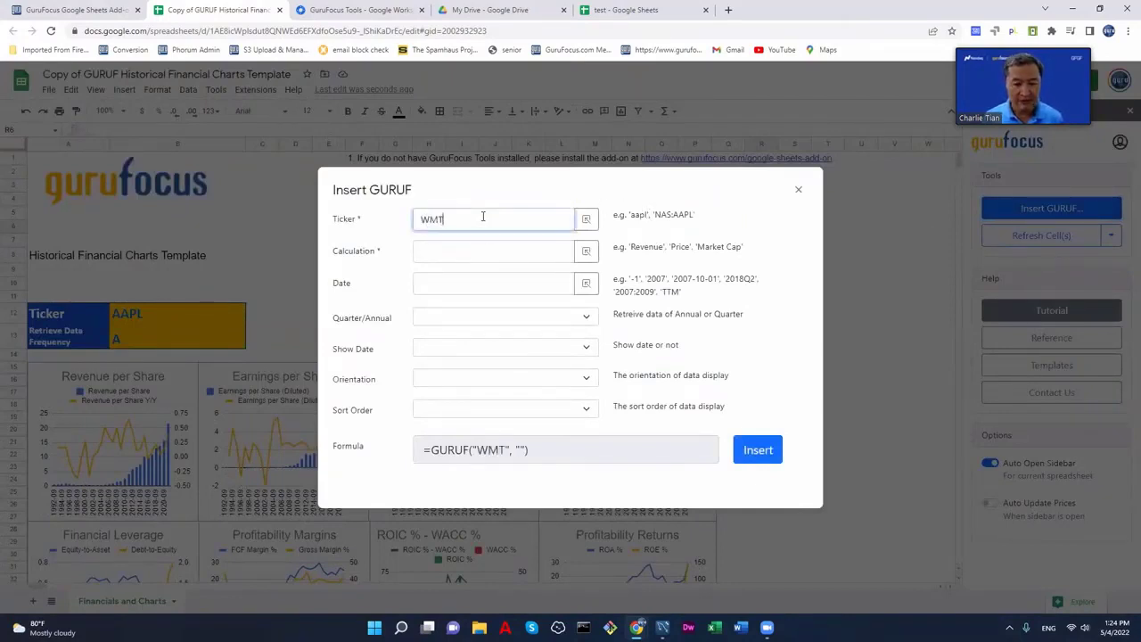
key("BackSpace")
key("BackSpace")
key("BackSpace")
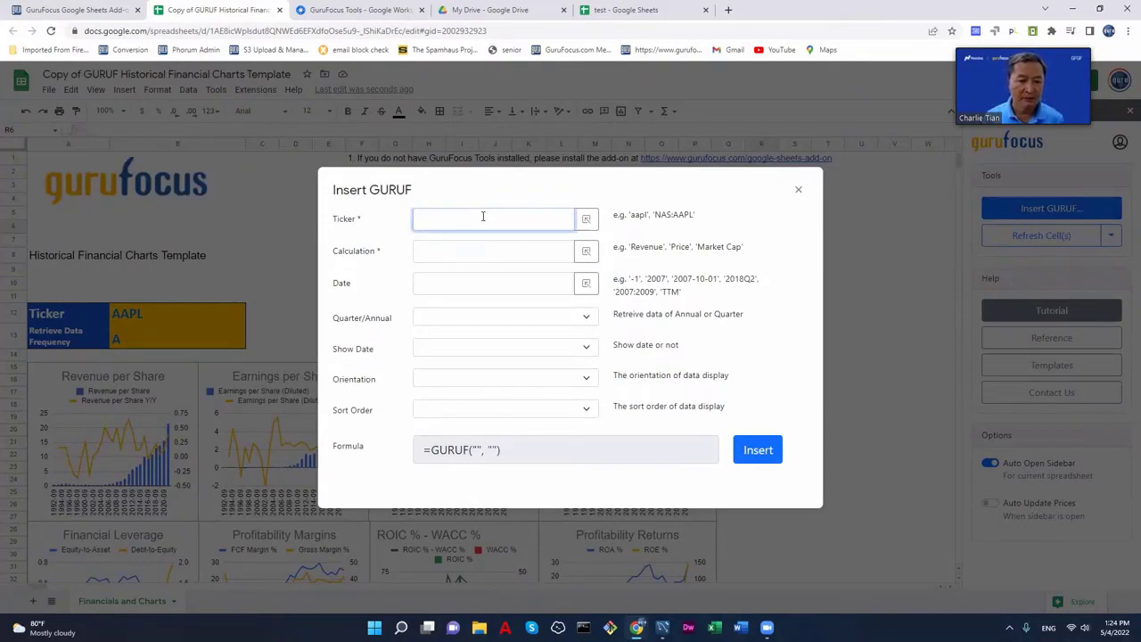
left_click(586, 221)
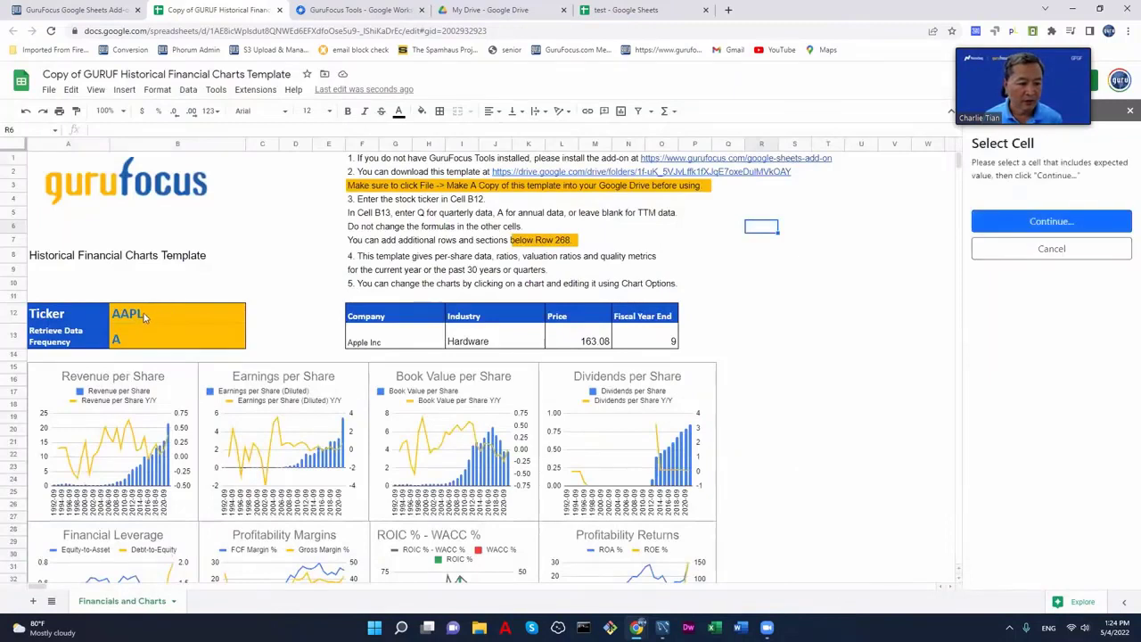
left_click(138, 316)
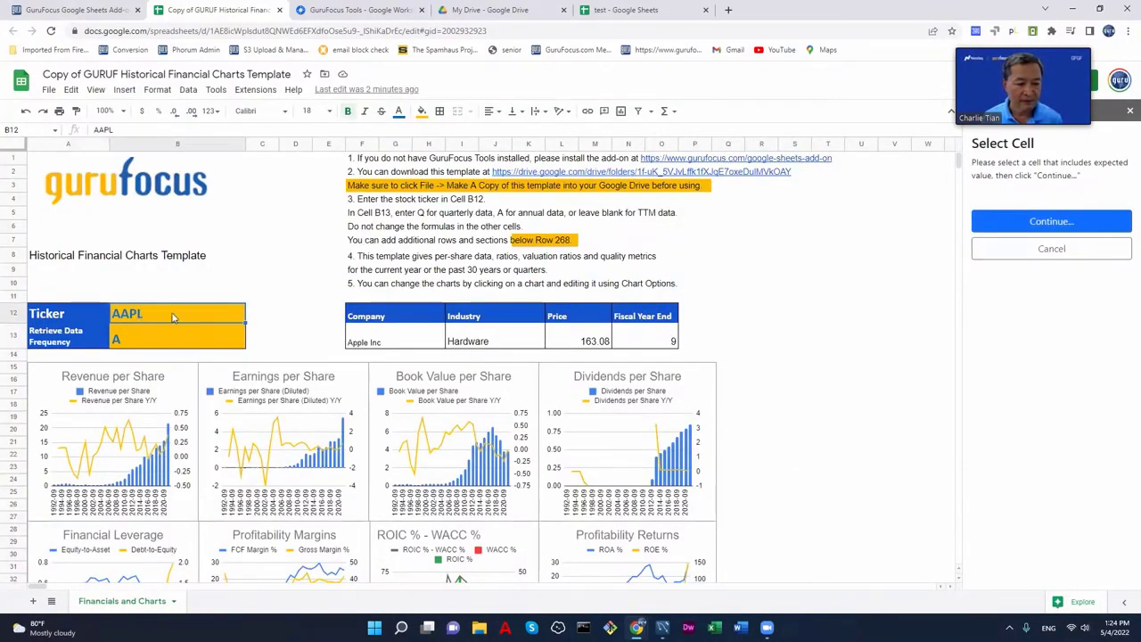
left_click(1050, 222)
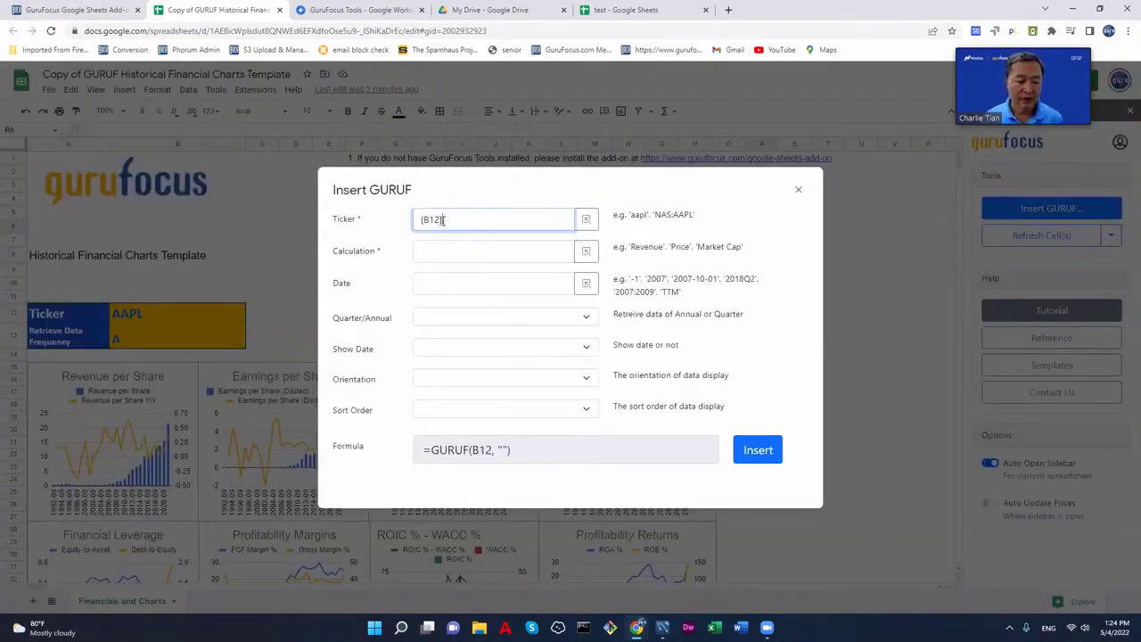
left_click(449, 253)
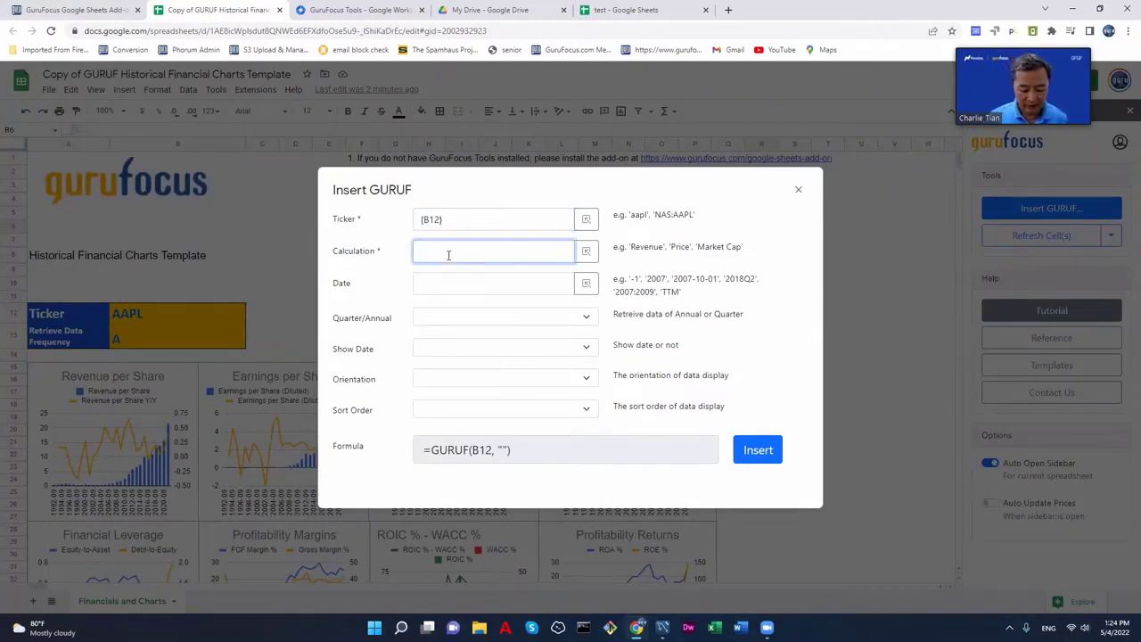
type("m")
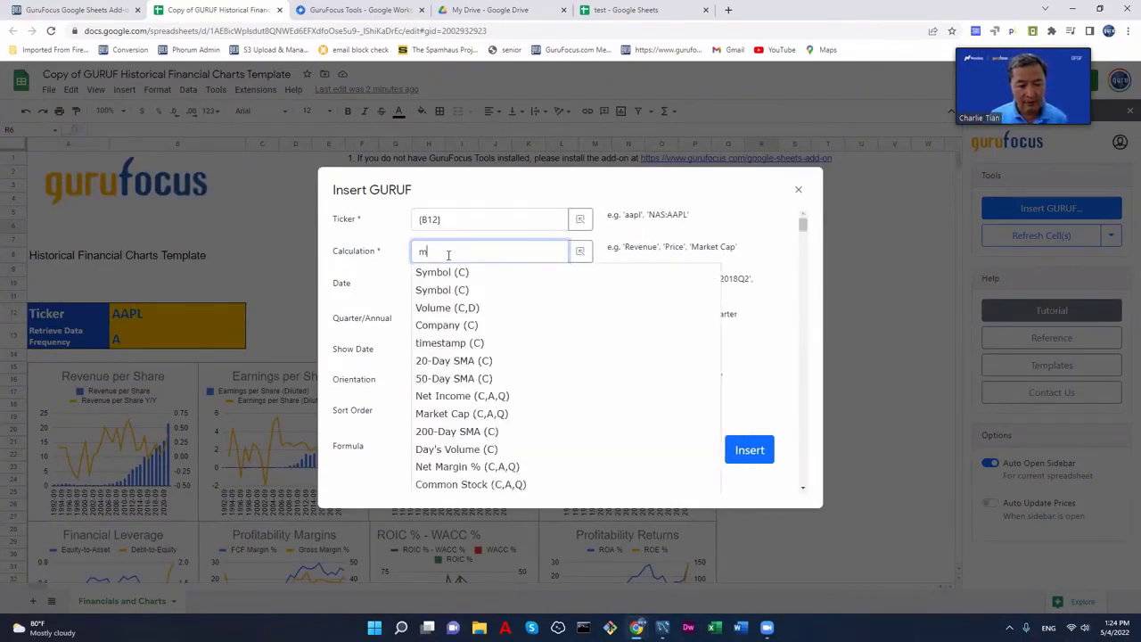
type("arket")
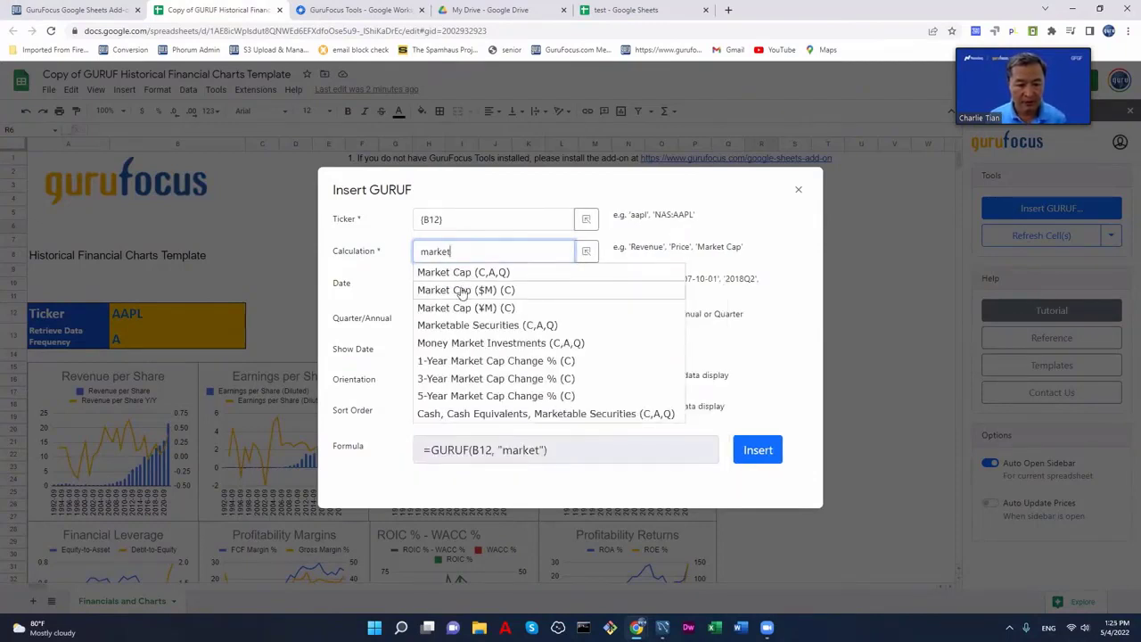
left_click(462, 290)
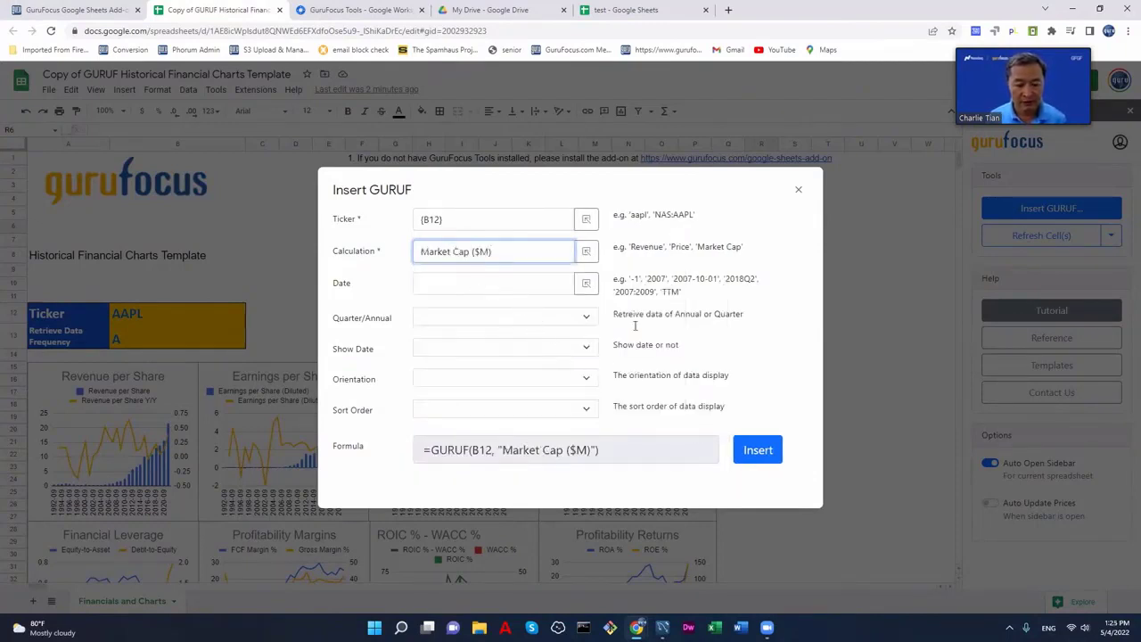
left_click(758, 450)
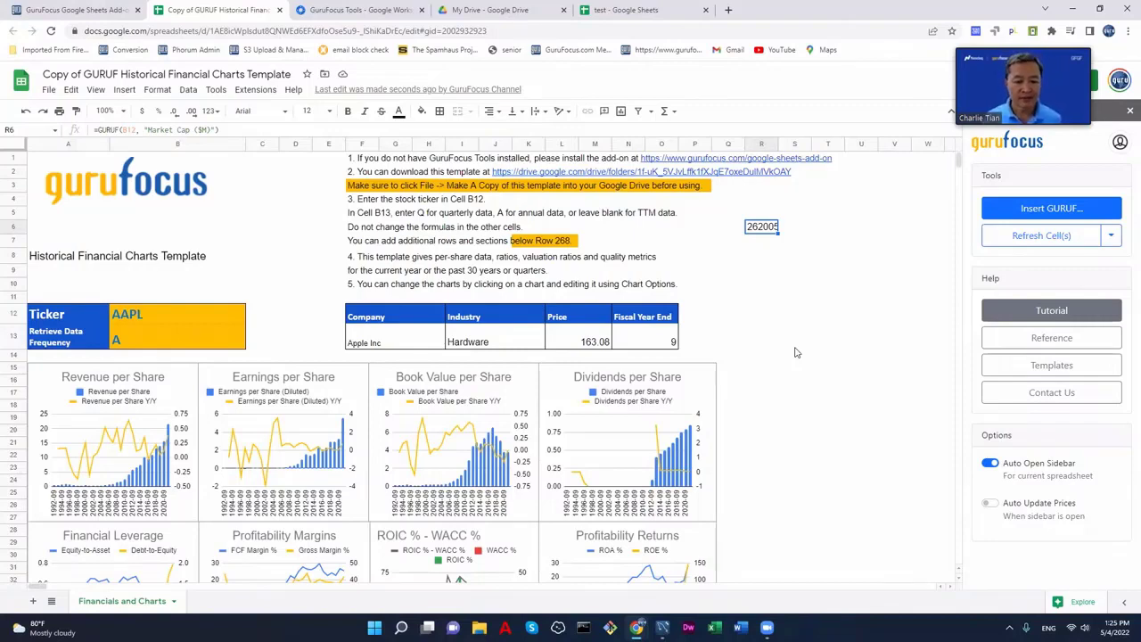
- Select the merged Price cell L13:M13 showing Apple's 163.08
scroll(796, 414, "down", 5)
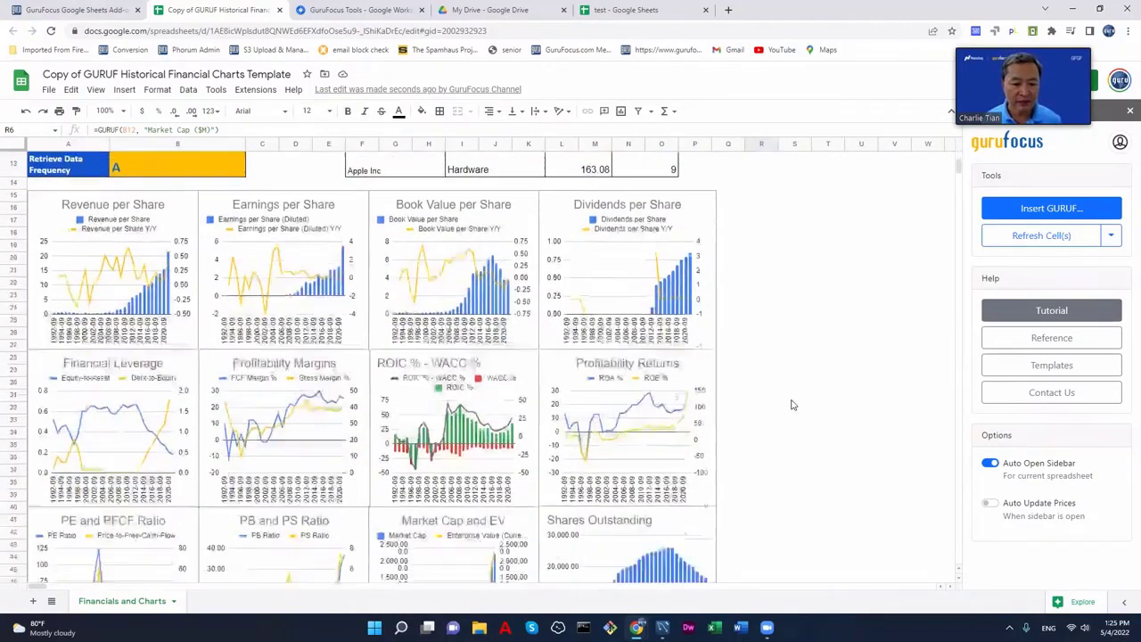
scroll(780, 401, "up", 3)
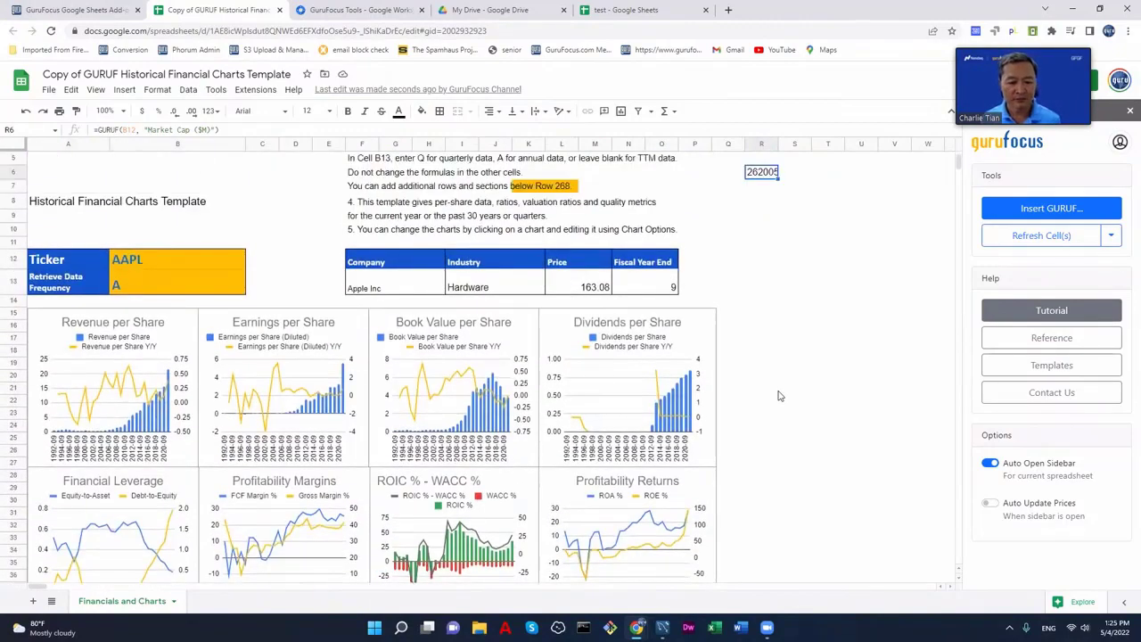
scroll(779, 400, "up", 1)
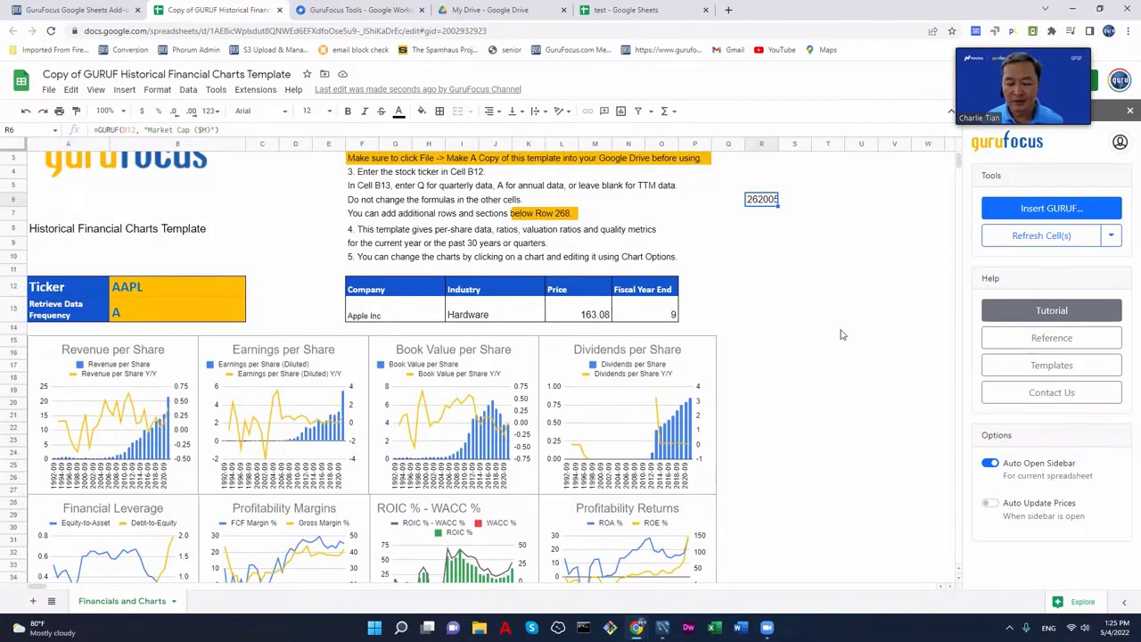
left_click(581, 321)
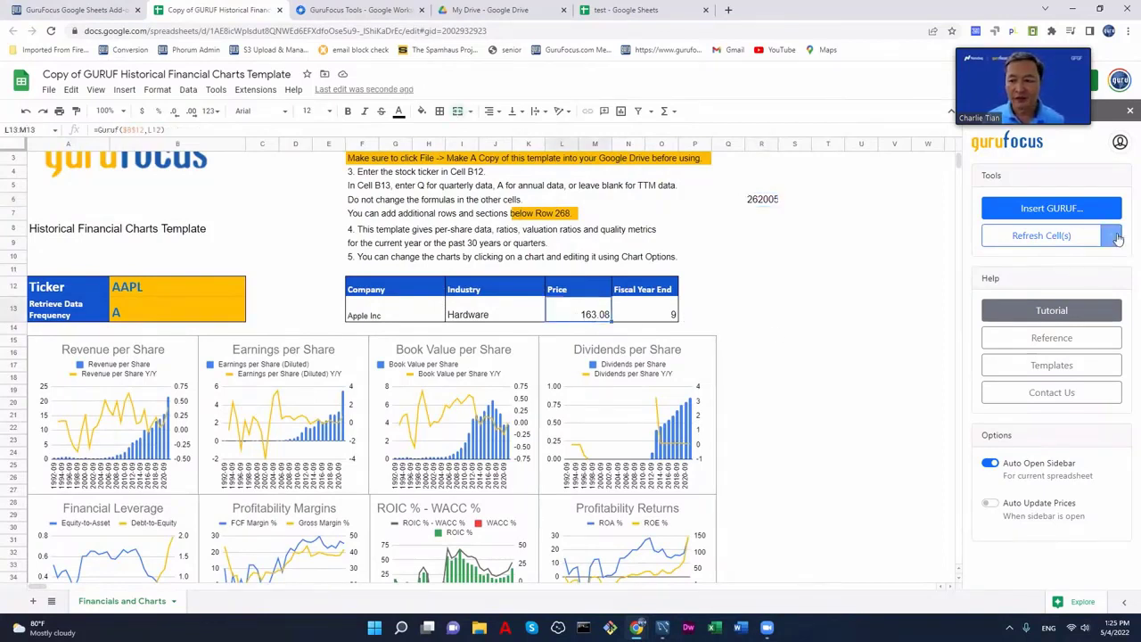
- Refresh the Price cell, run Update Prices and Refresh Worksheet, then update prices once more
left_click(1039, 235)
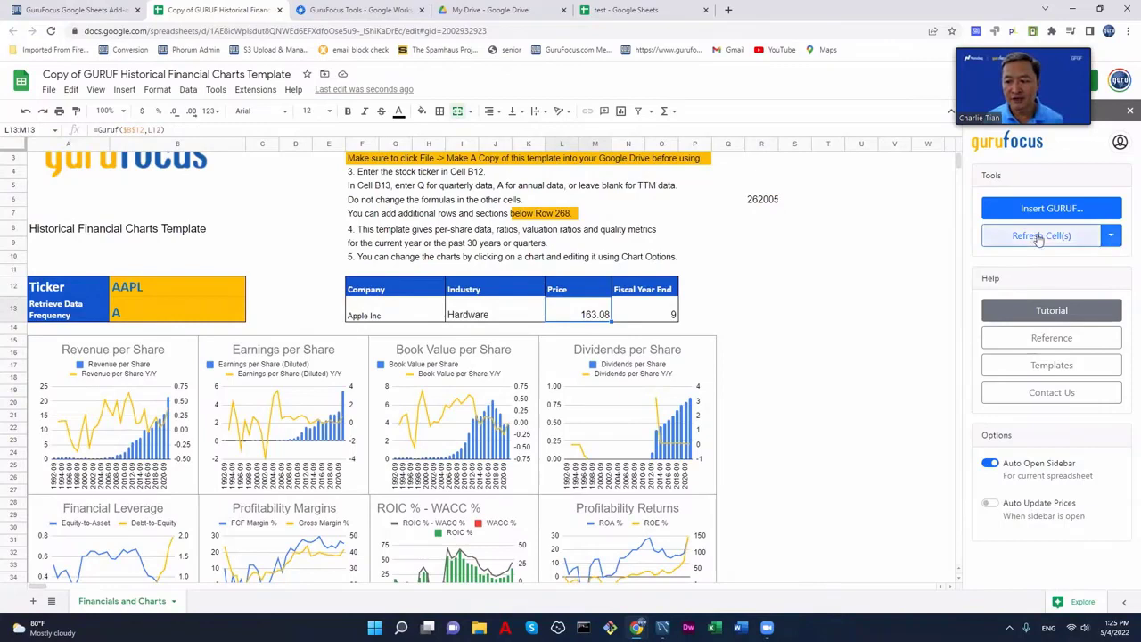
left_click(1110, 236)
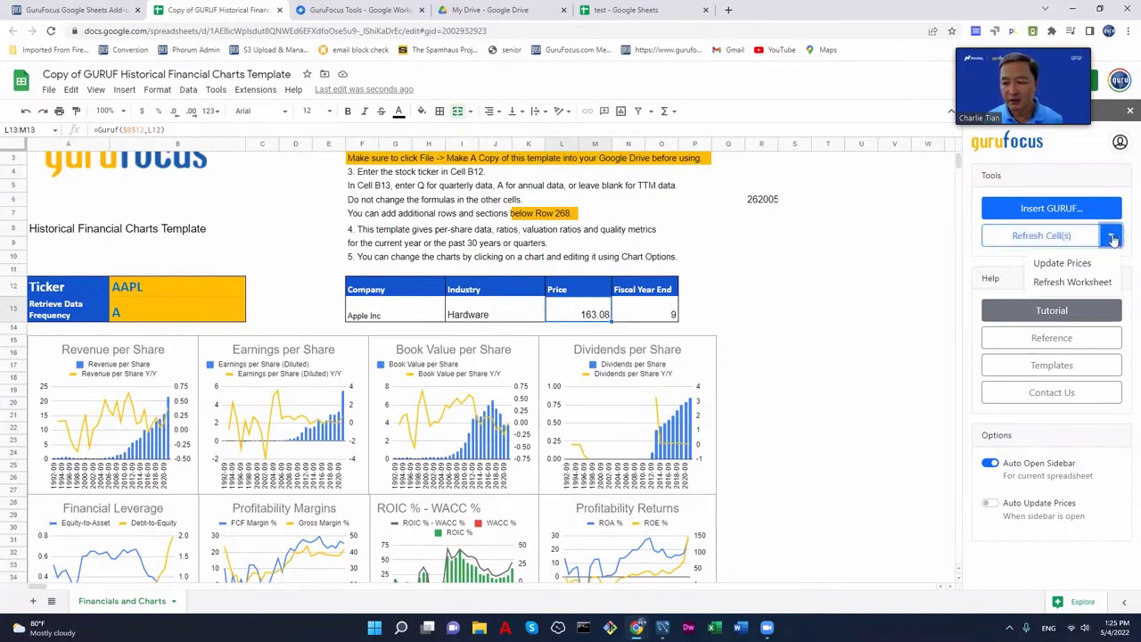
left_click(1071, 265)
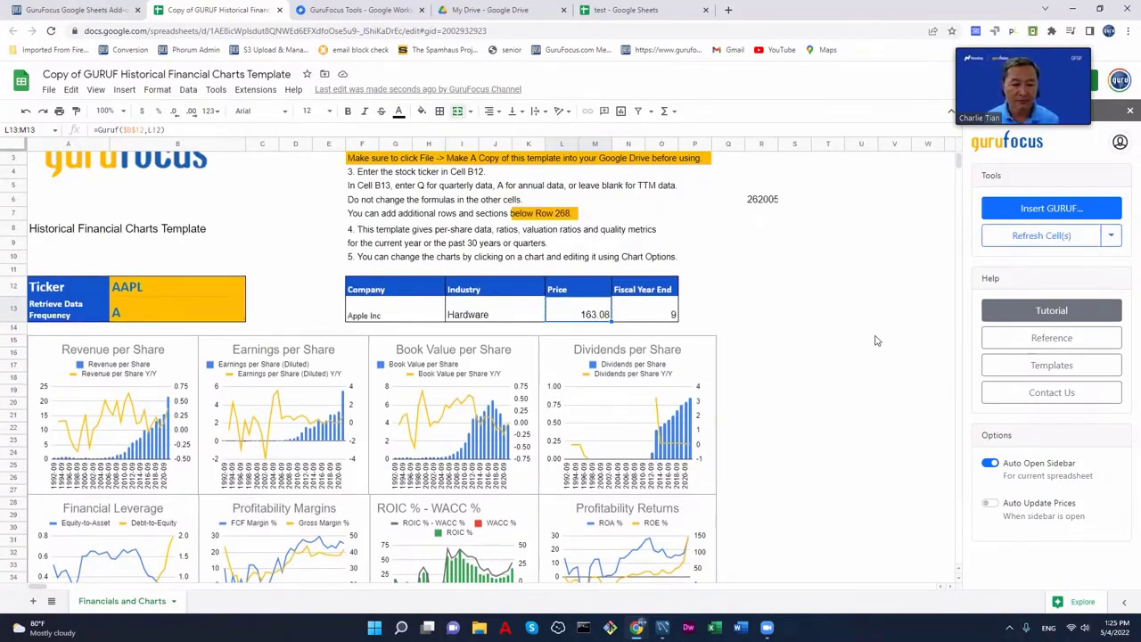
left_click(1110, 235)
left_click(1076, 285)
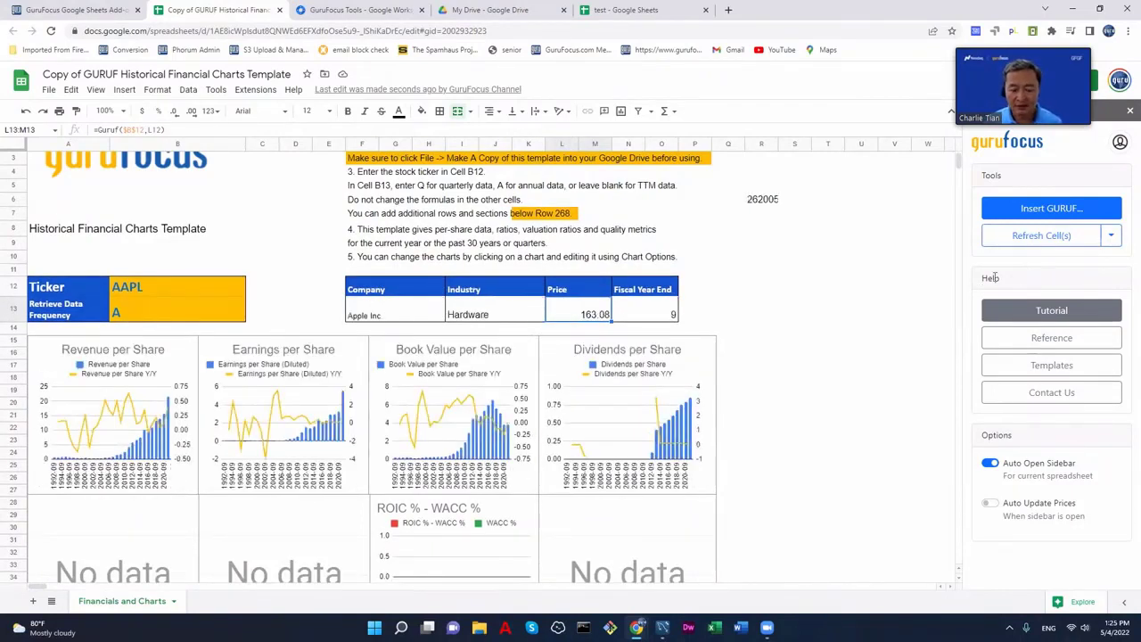
left_click(1110, 238)
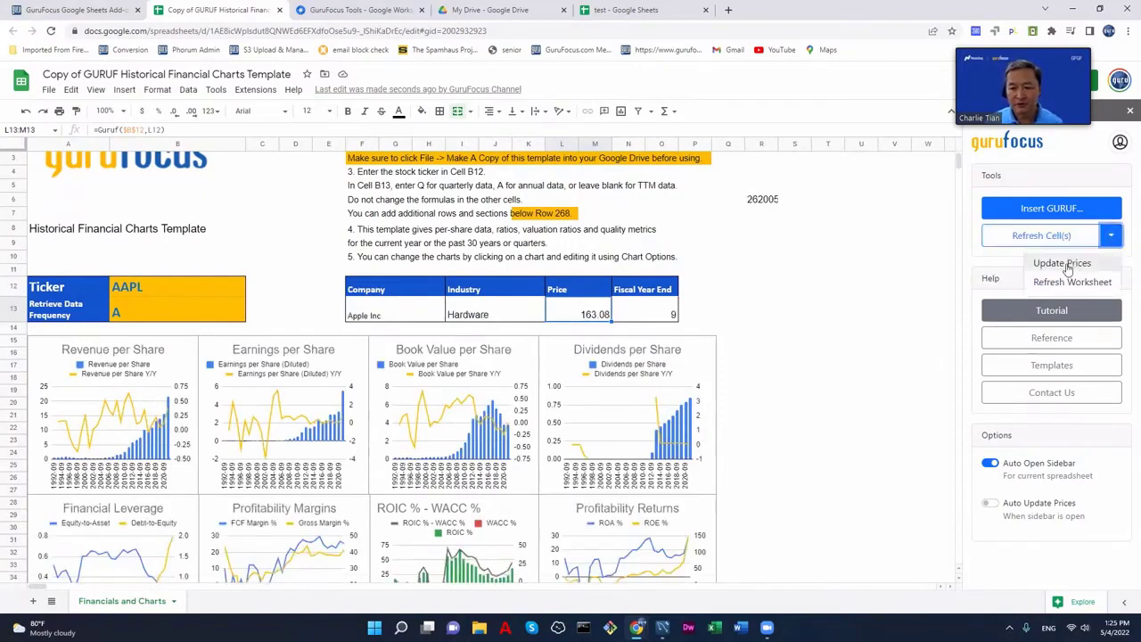
left_click(1038, 262)
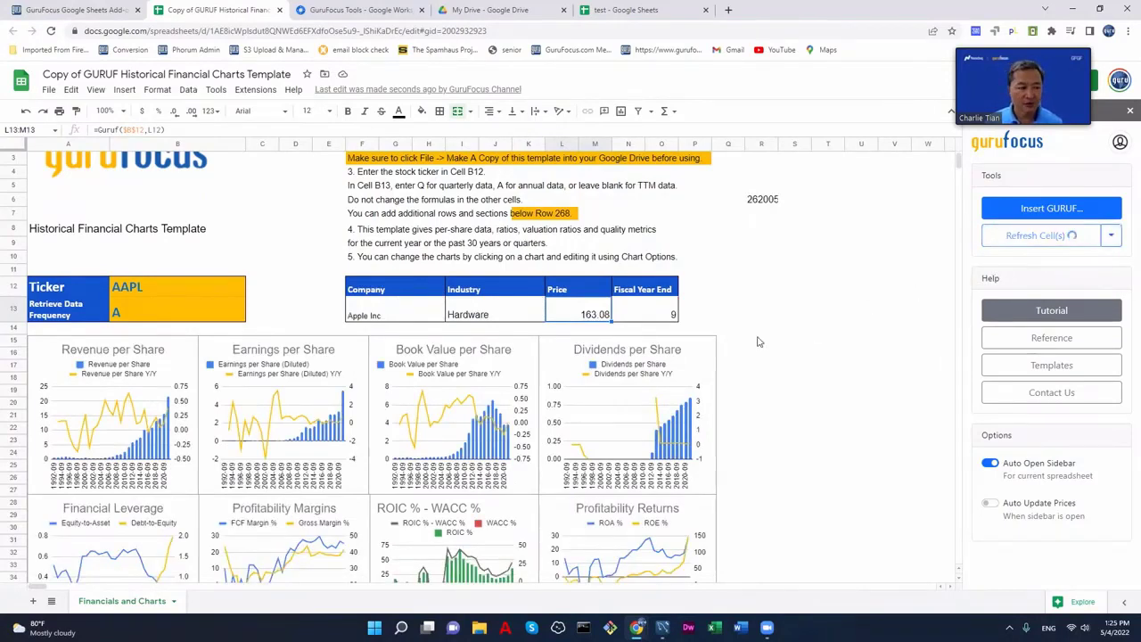